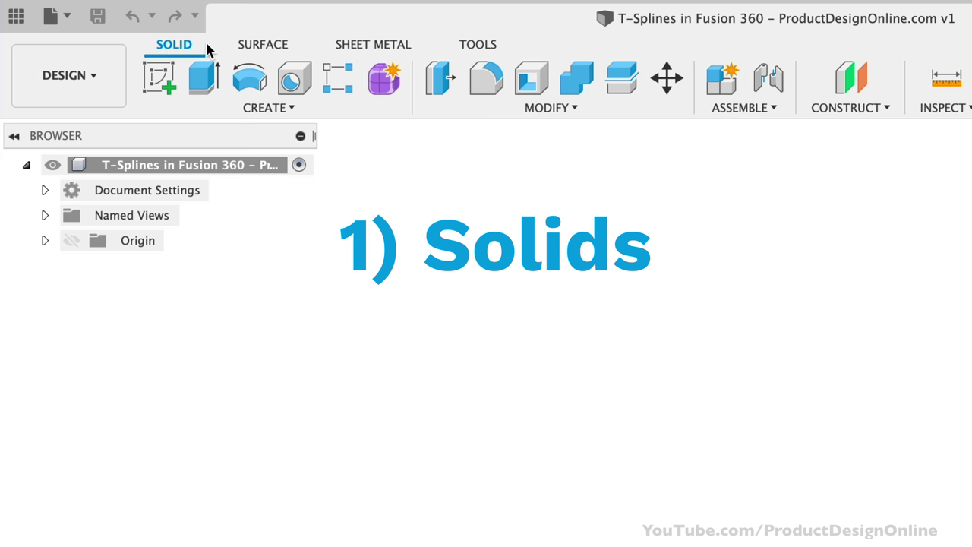
Step: Look at the Surface tools, return to Solid, then enter the Form workspace for T-spline modelling
click(240, 49)
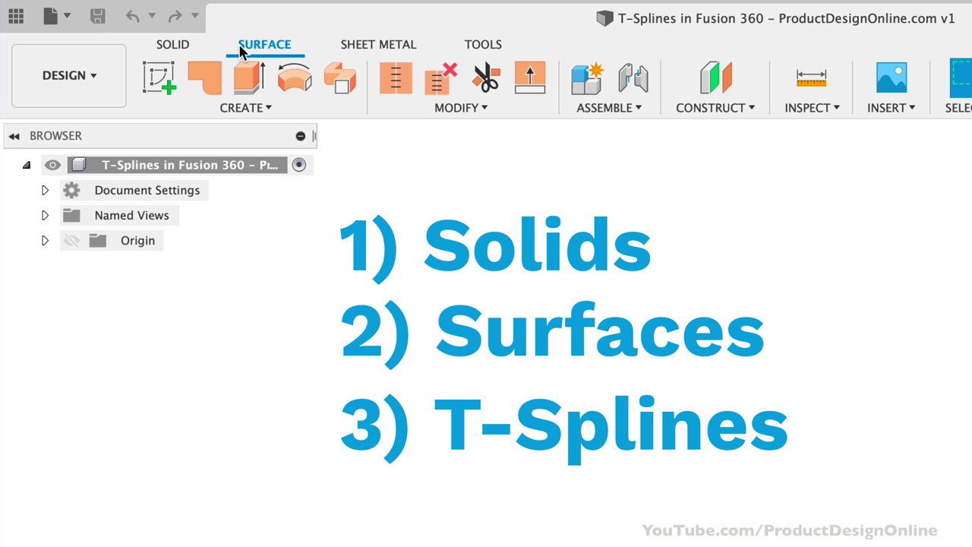
click(164, 49)
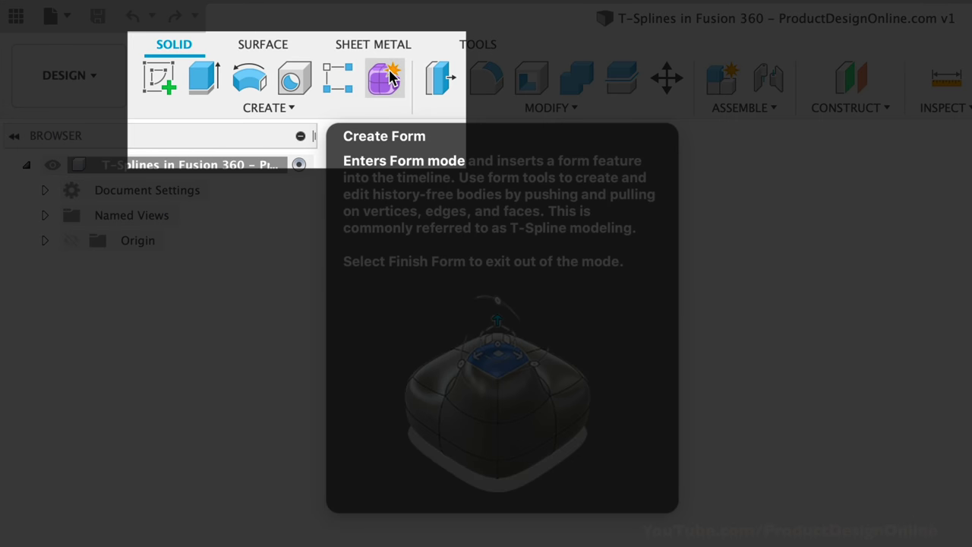
click(385, 77)
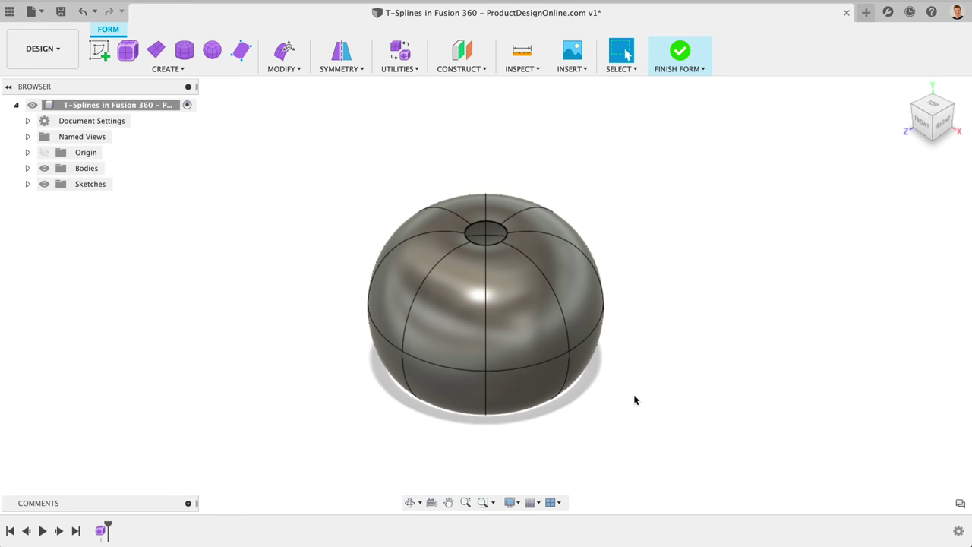
Step: Tilt the pumpkin stem faces by −5° with Edit Form, then browse the form CREATE menu
scroll(633, 397, up, 5)
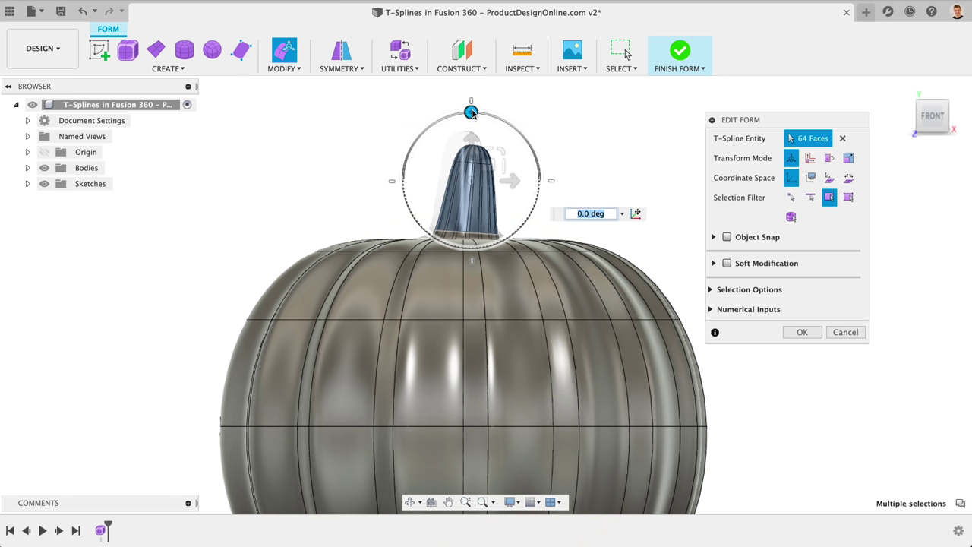
drag(472, 111, 477, 113)
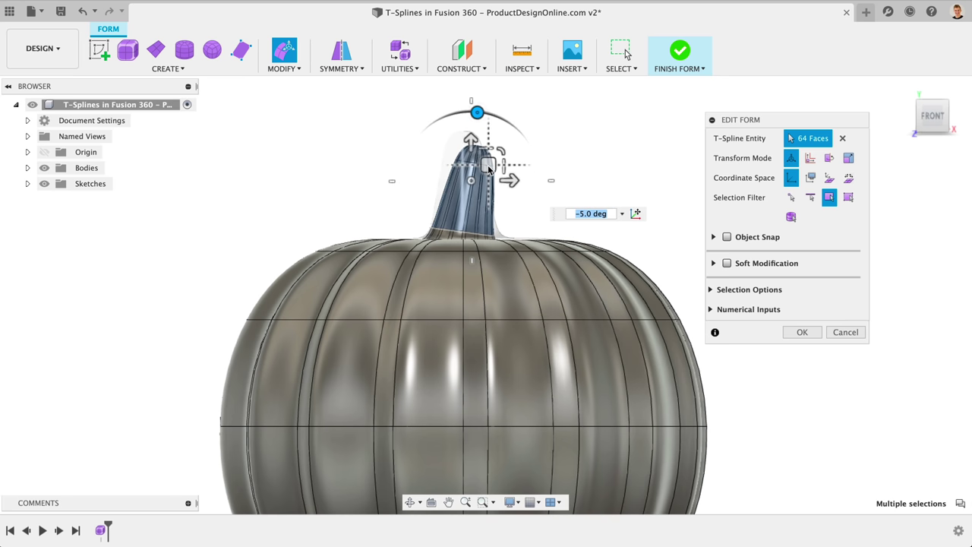
click(798, 333)
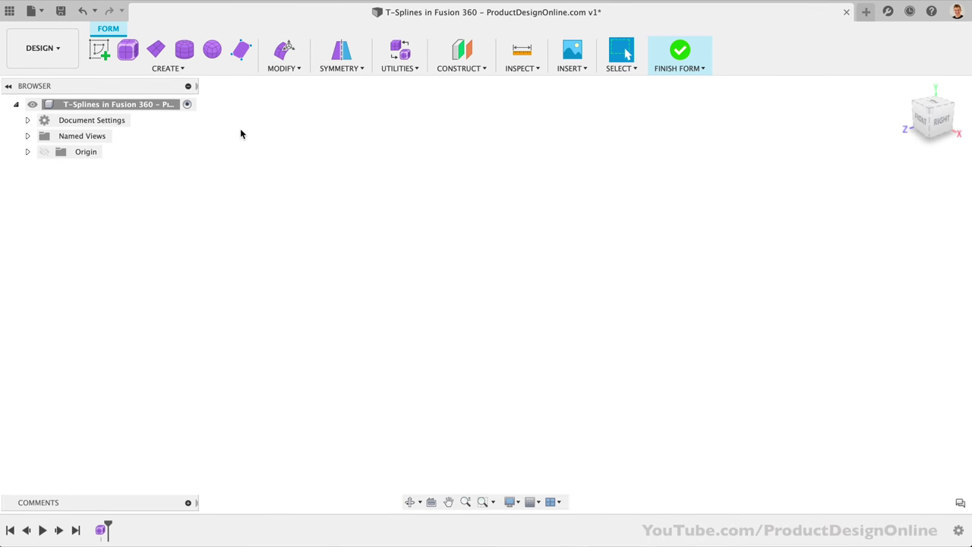
click(194, 69)
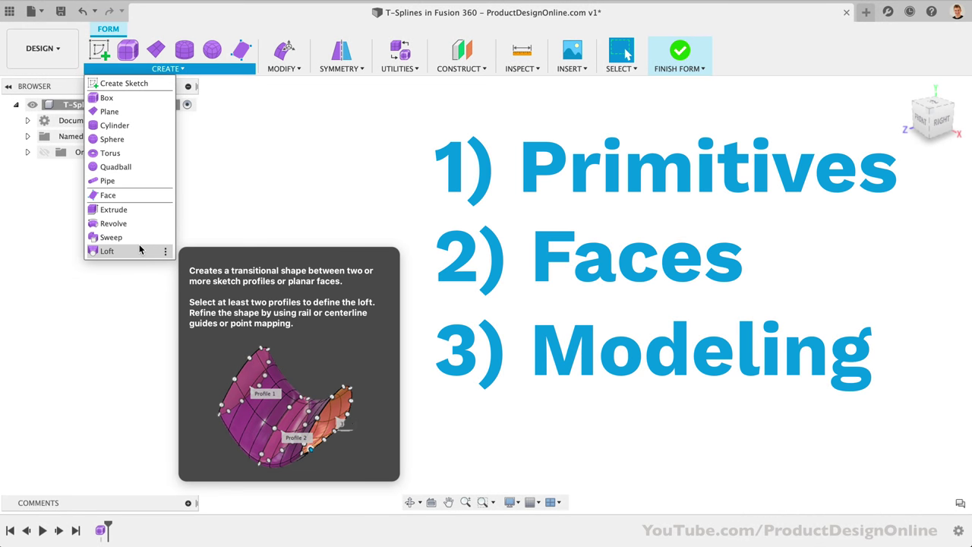
click(223, 232)
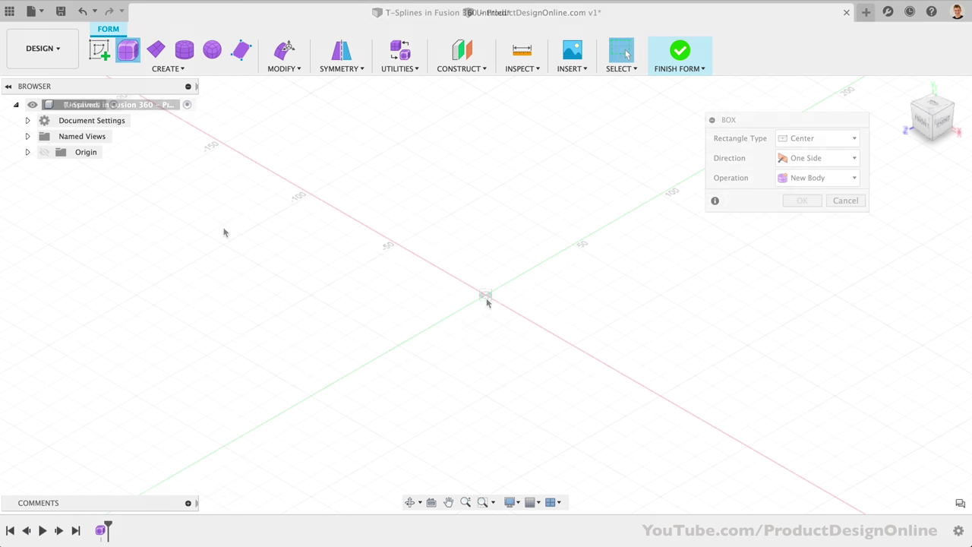
Step: Create a T-spline box at the origin, about 183 by 109 mm and 76 mm tall
click(486, 302)
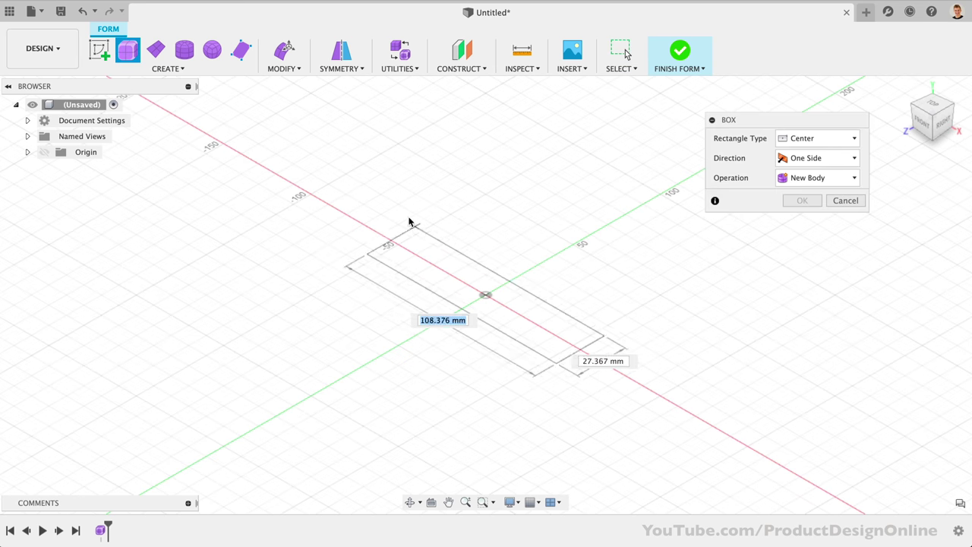
click(421, 147)
text(76)
key(Return)
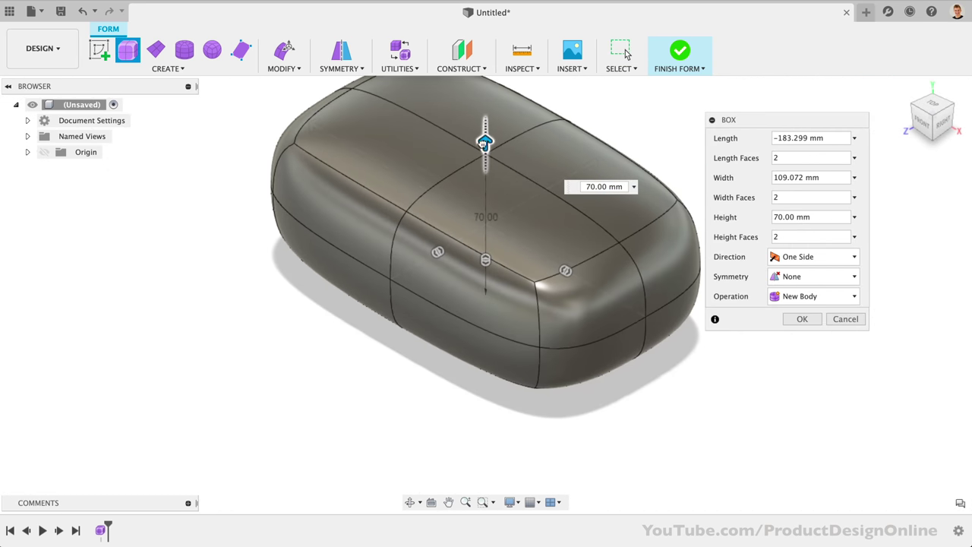
key(Return)
Step: Delete all of the box's top faces to leave an open-topped tub
middle_drag(445, 187, 430, 269)
click(465, 267)
key(Delete)
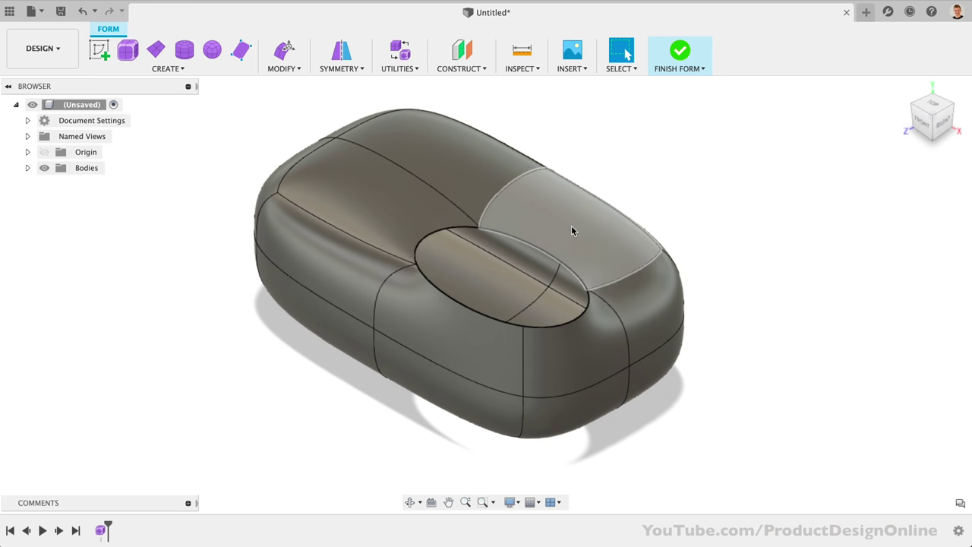
key(ctrl+z)
click(519, 243)
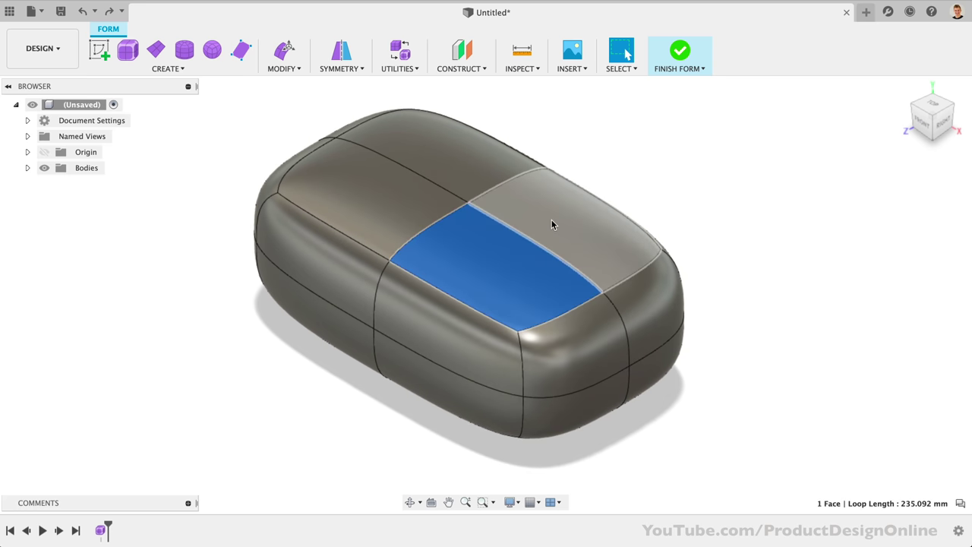
shift+click(553, 220)
shift+click(442, 172)
shift+click(391, 197)
key(Delete)
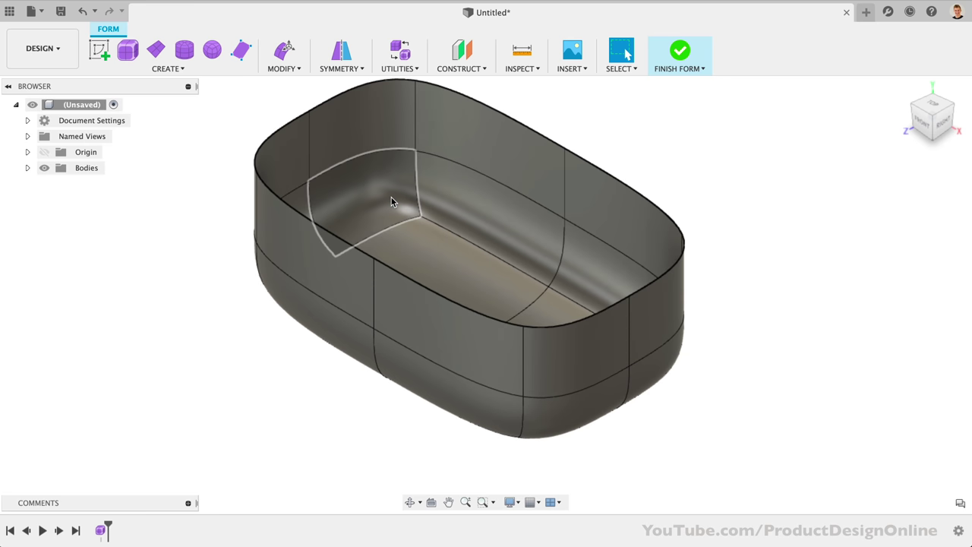
Step: Create a single four-cornered T-spline face with its first corner at the origin
click(492, 323)
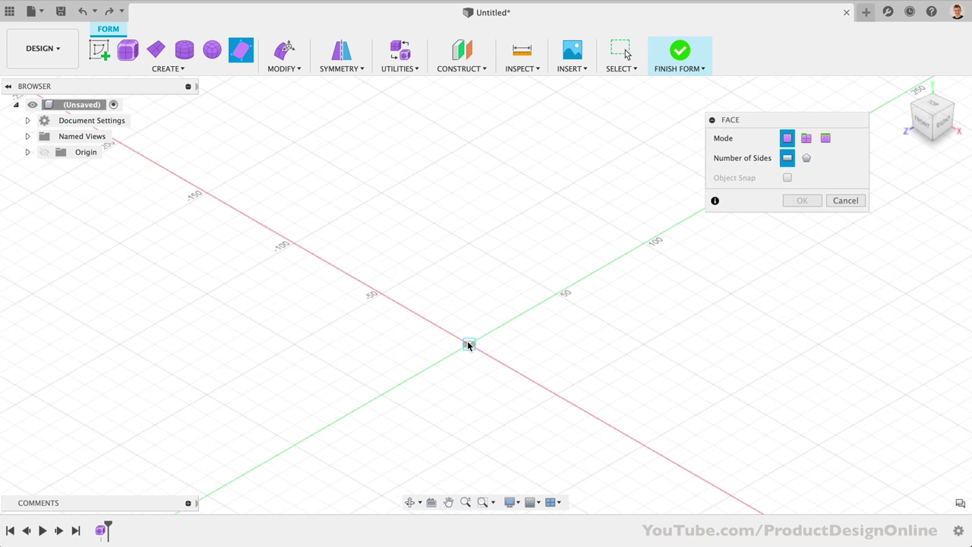
click(469, 344)
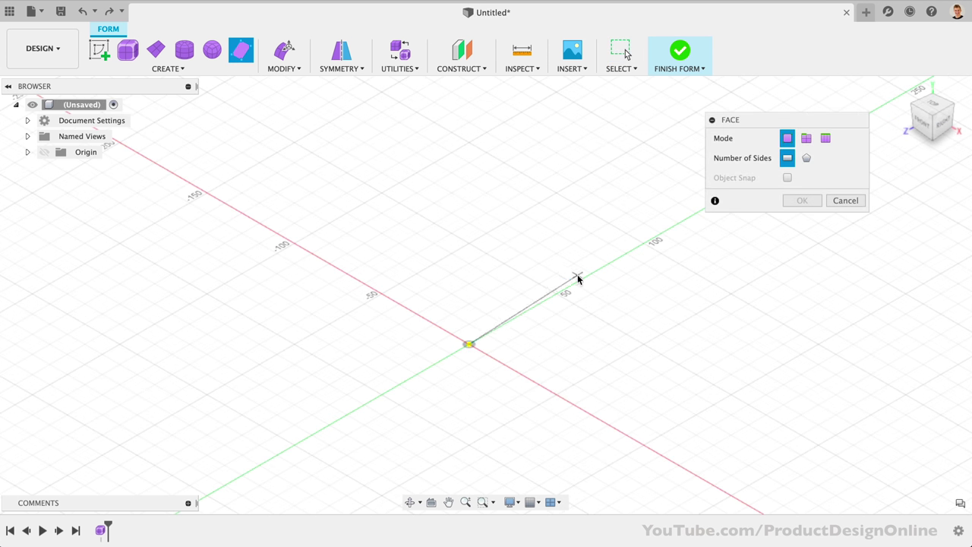
click(582, 278)
click(496, 220)
click(452, 264)
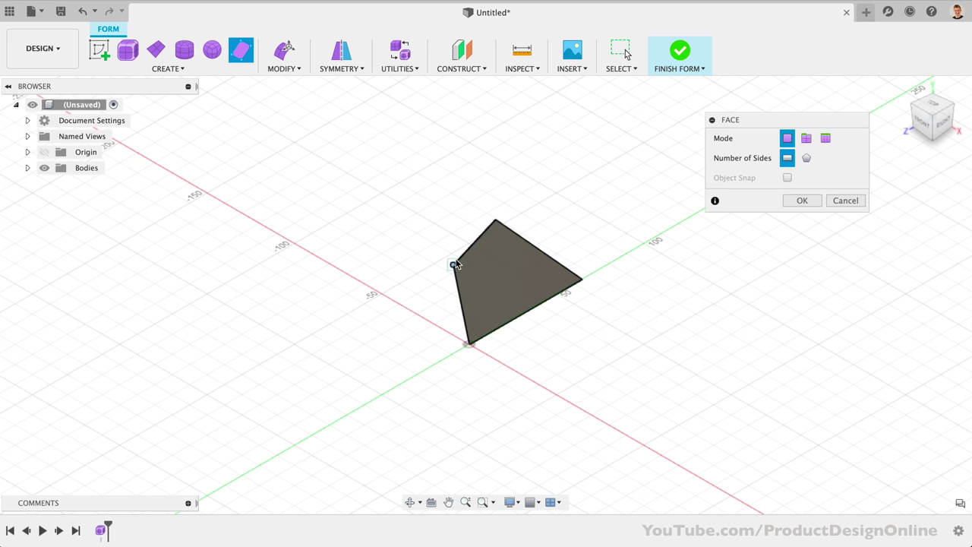
key(Return)
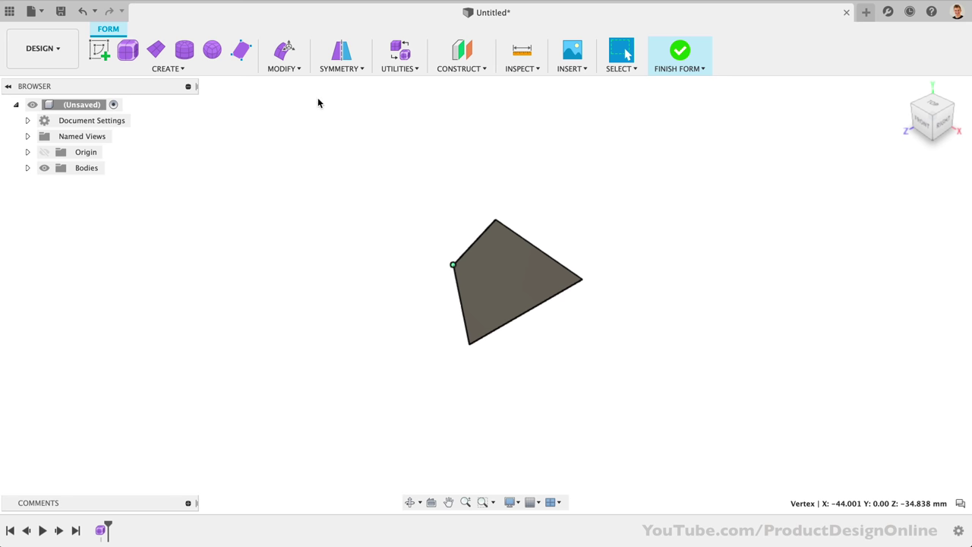
click(284, 49)
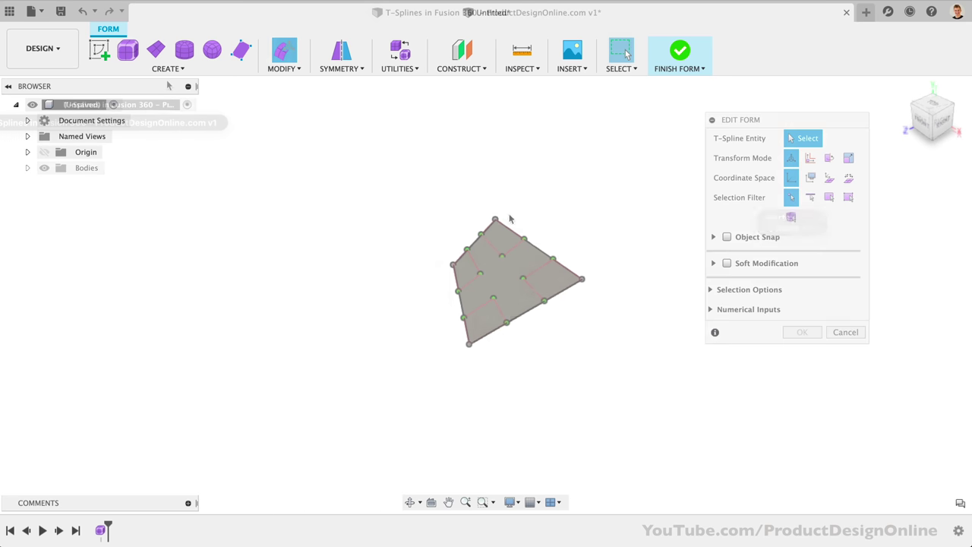
Step: Revolve the curved spline around the vertical sketch line, orbiting to inspect the 3D preview
click(167, 70)
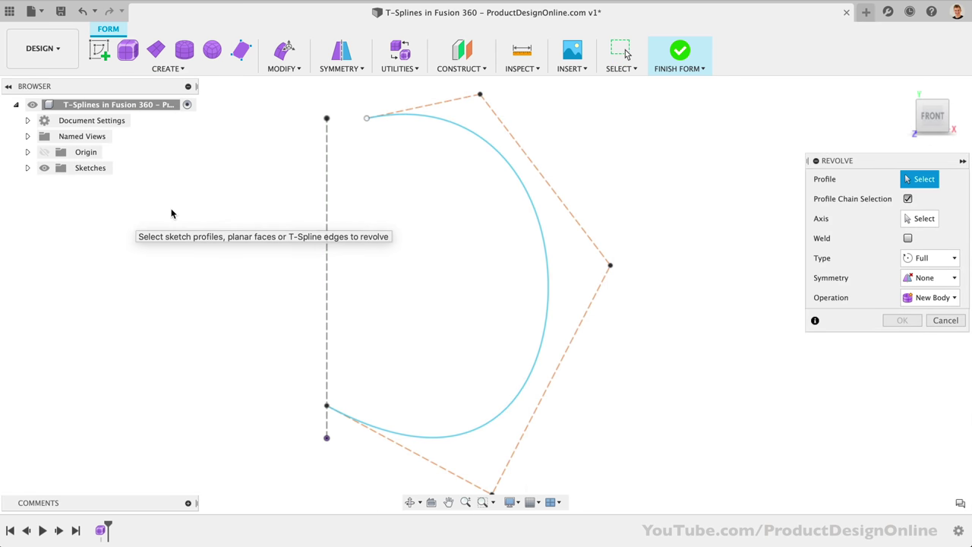
click(481, 140)
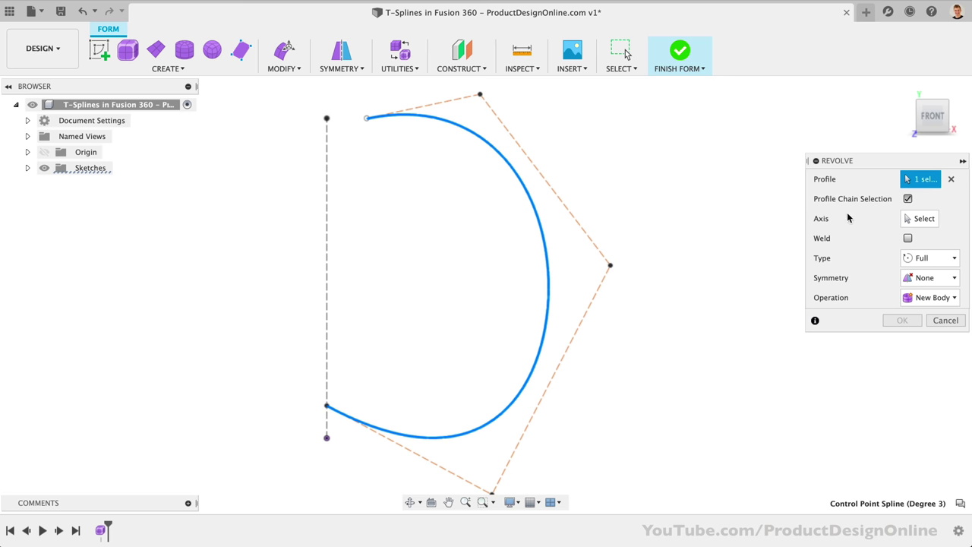
click(914, 220)
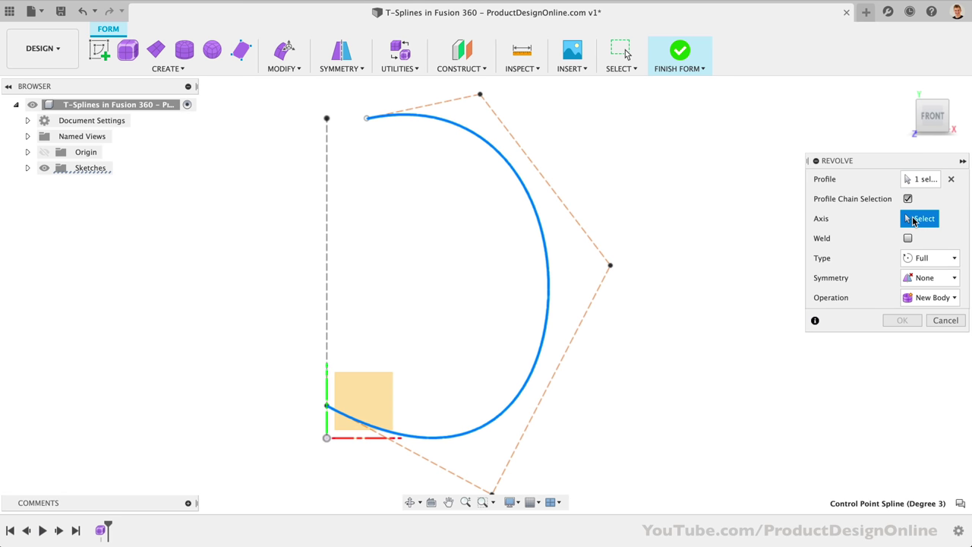
click(326, 249)
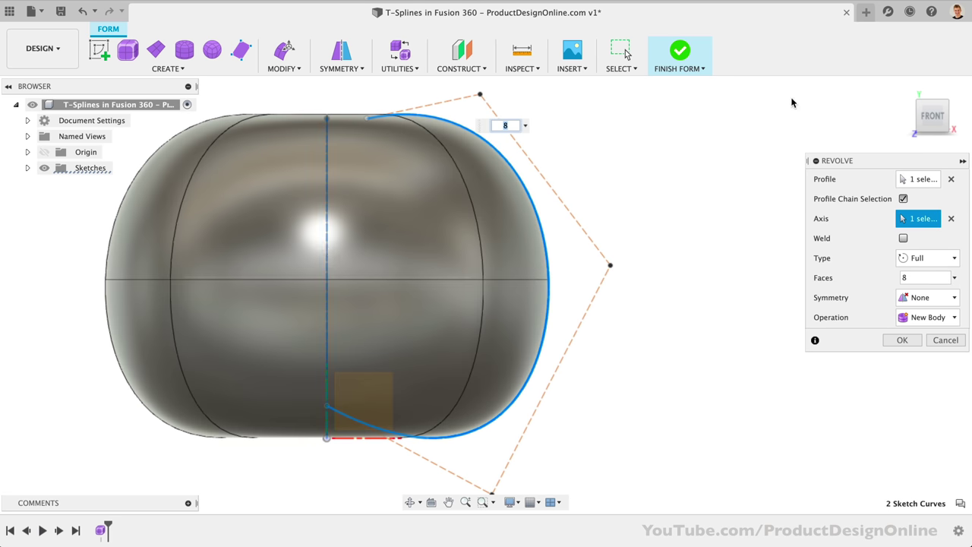
shift+middle_drag(792, 103, 792, 103)
shift+middle_drag(425, 228, 384, 201)
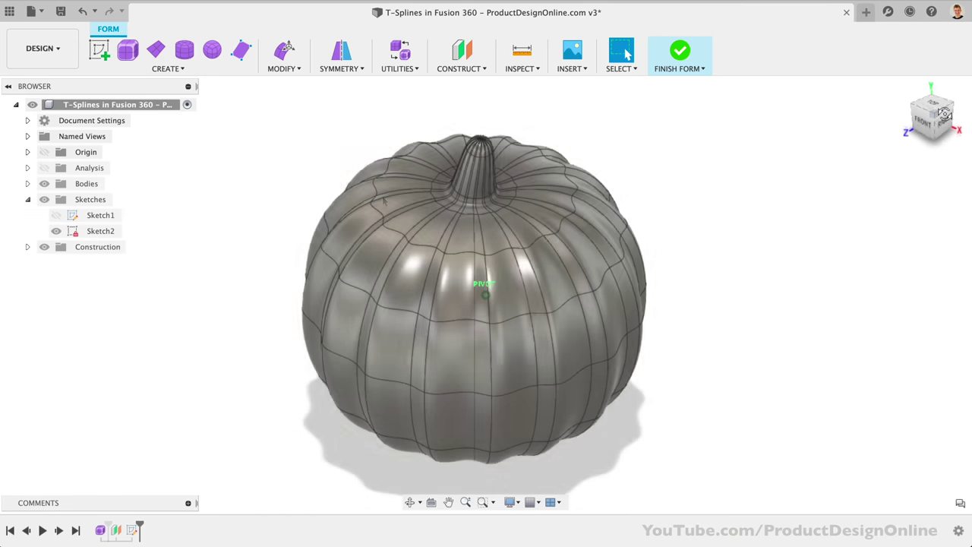
Step: View the pumpkin straight from the front and toggle Sketch1 and body visibility to compare them
click(925, 122)
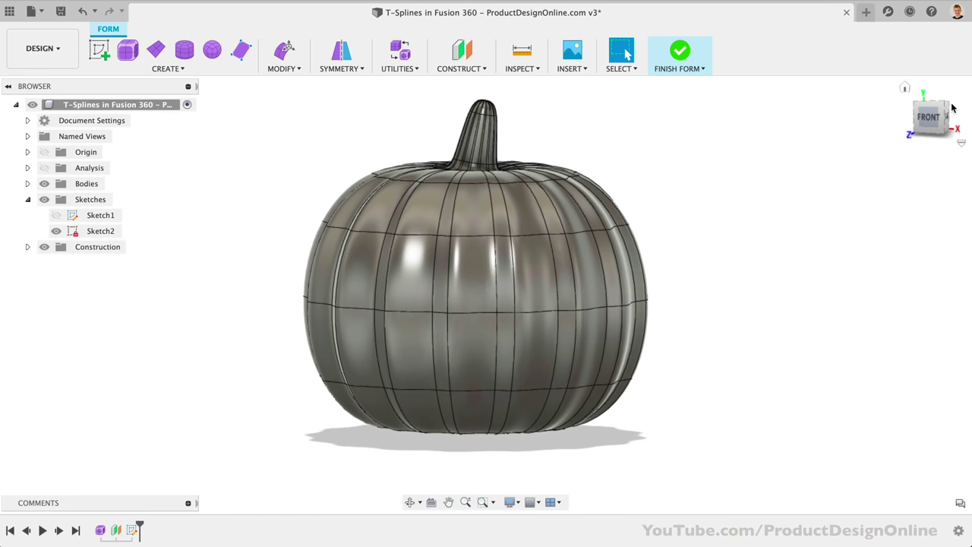
click(927, 117)
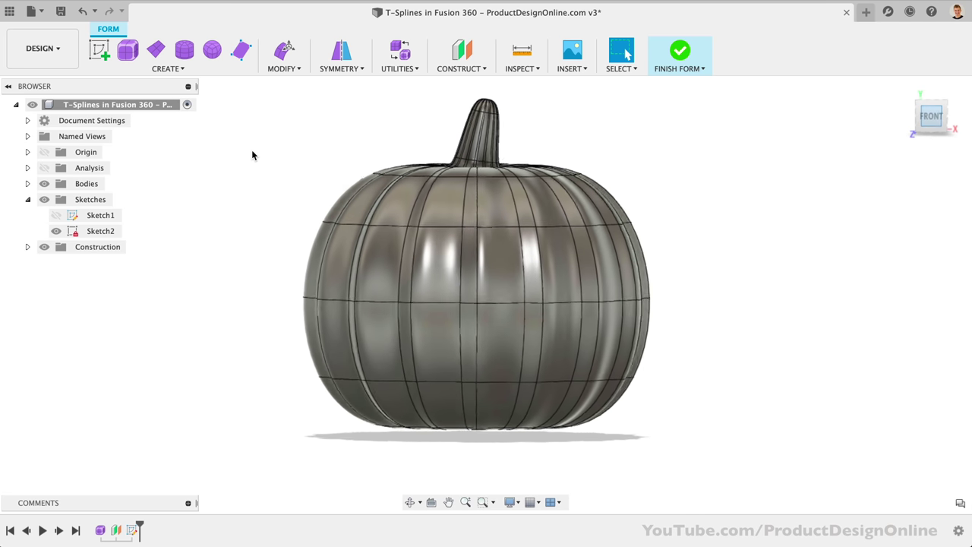
click(56, 215)
click(44, 184)
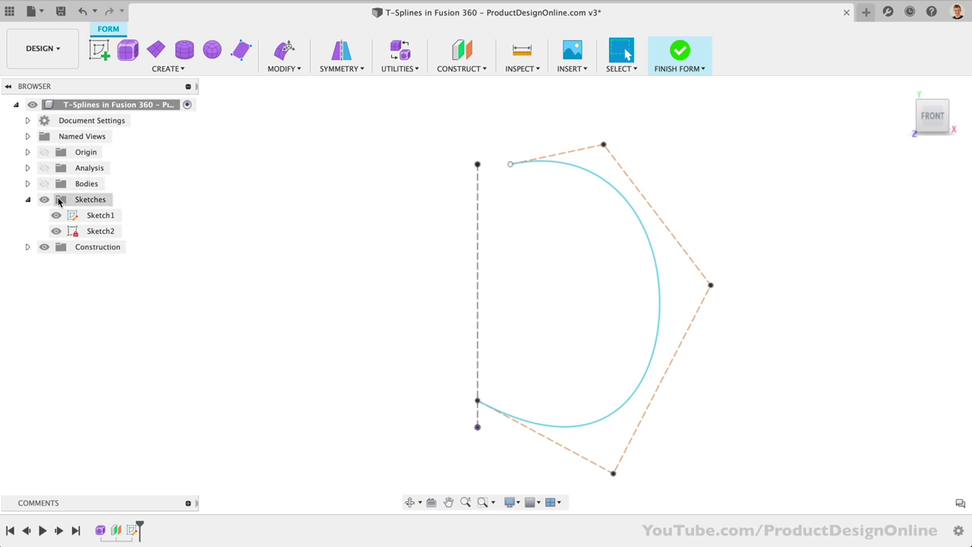
click(44, 184)
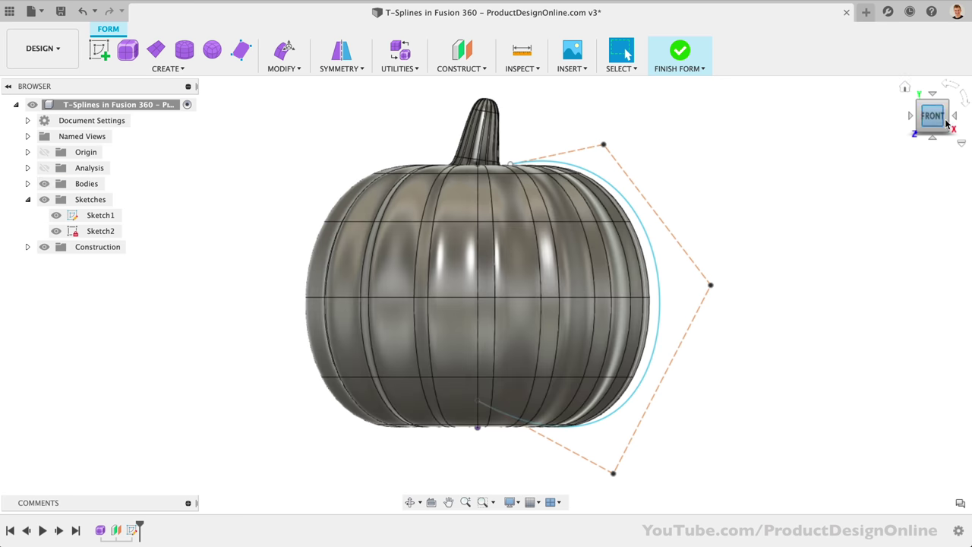
drag(933, 114, 934, 45)
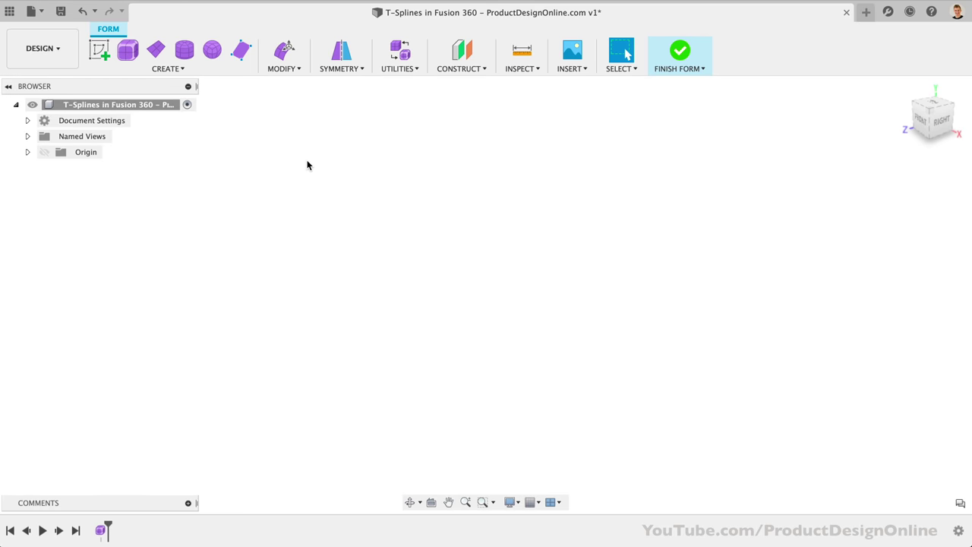
Step: On the XY plane, draw an 80 mm vertical construction line up from the origin
click(99, 56)
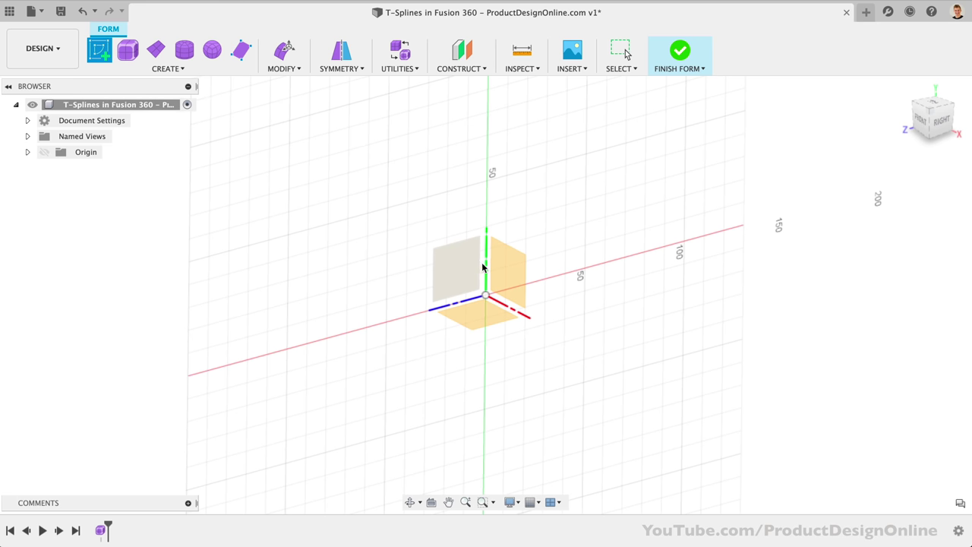
click(483, 268)
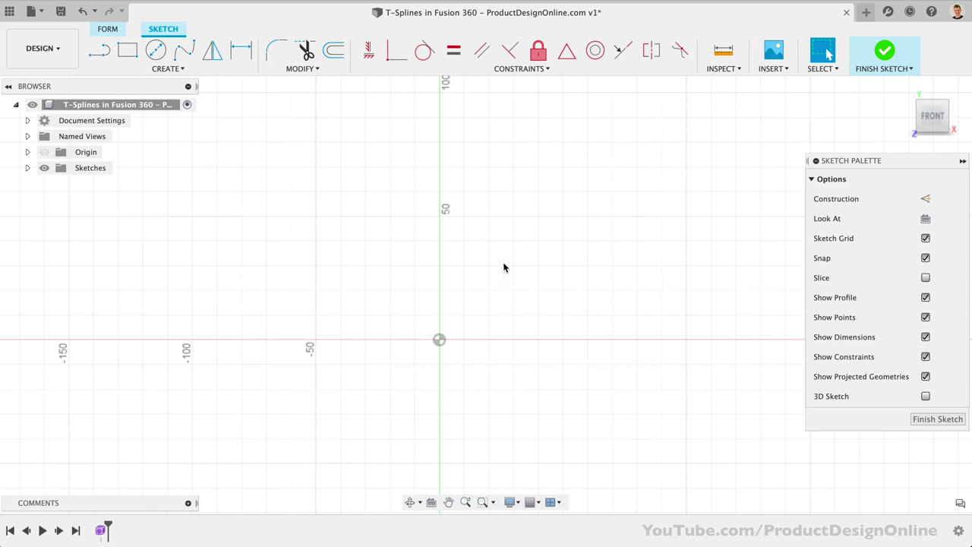
click(100, 51)
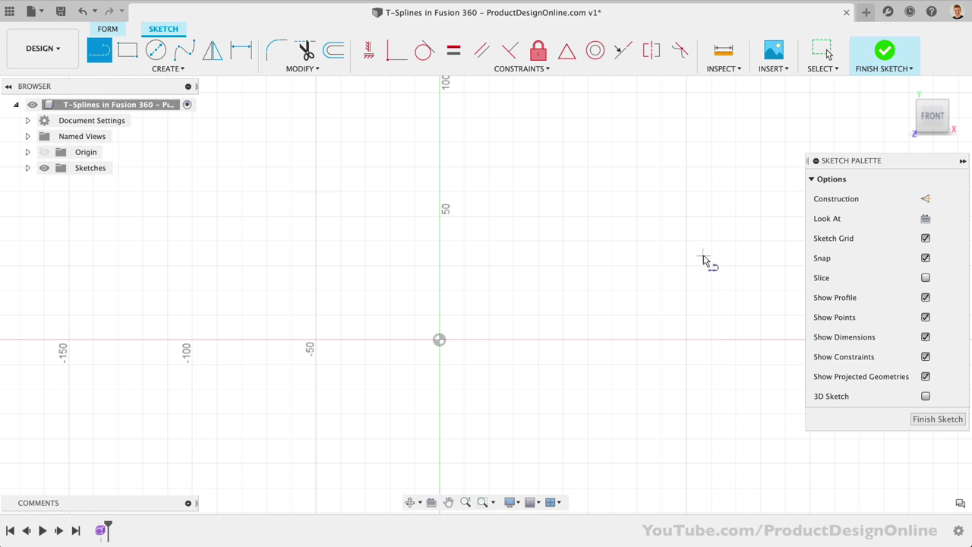
click(926, 200)
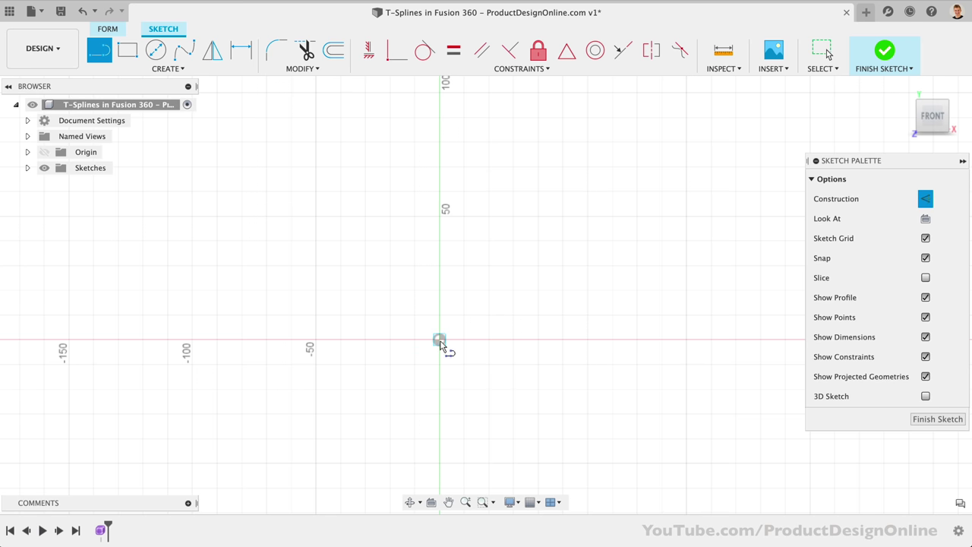
click(439, 340)
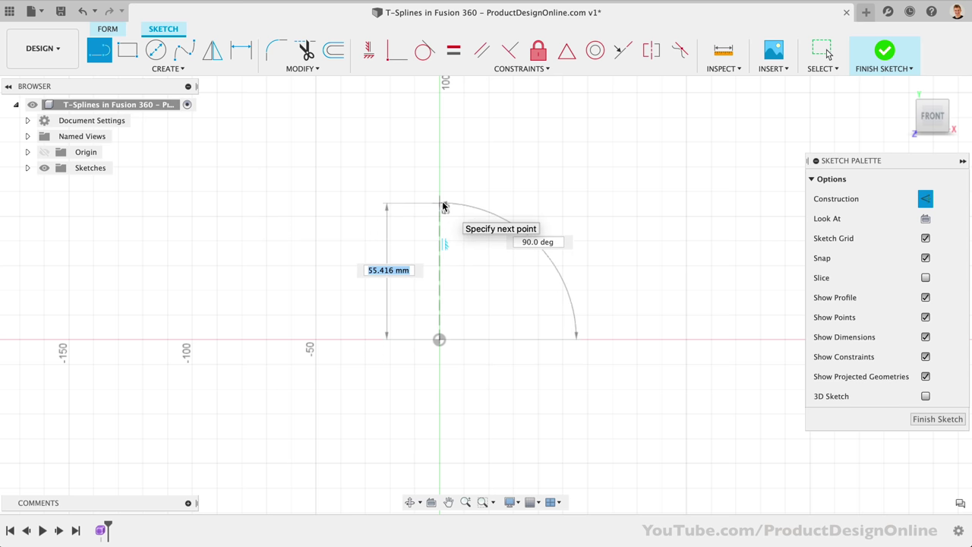
text(80)
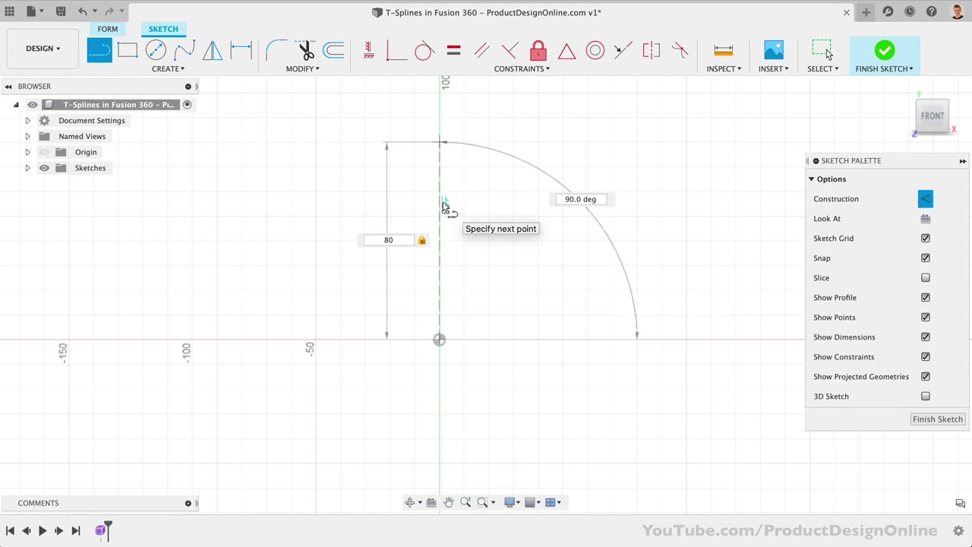
key(Return)
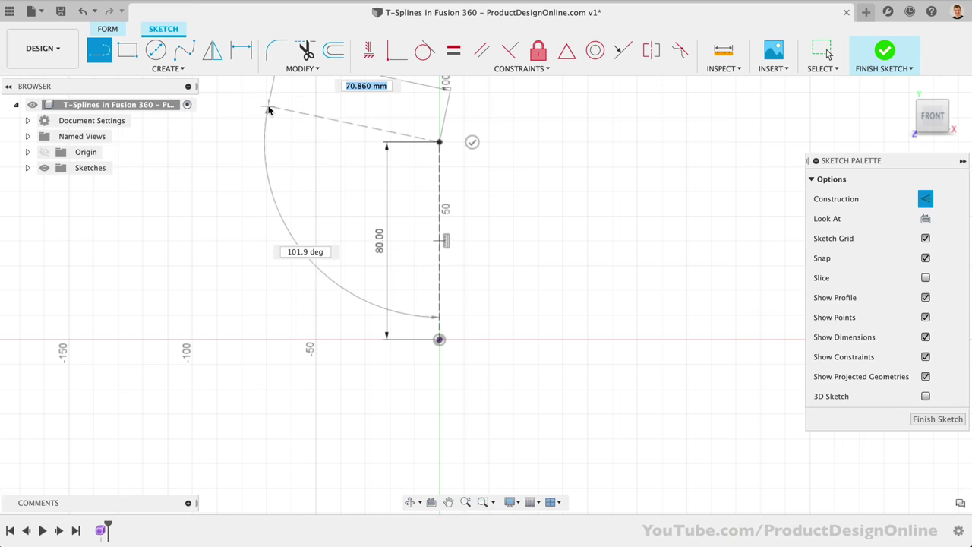
scroll(297, 114, right, 5)
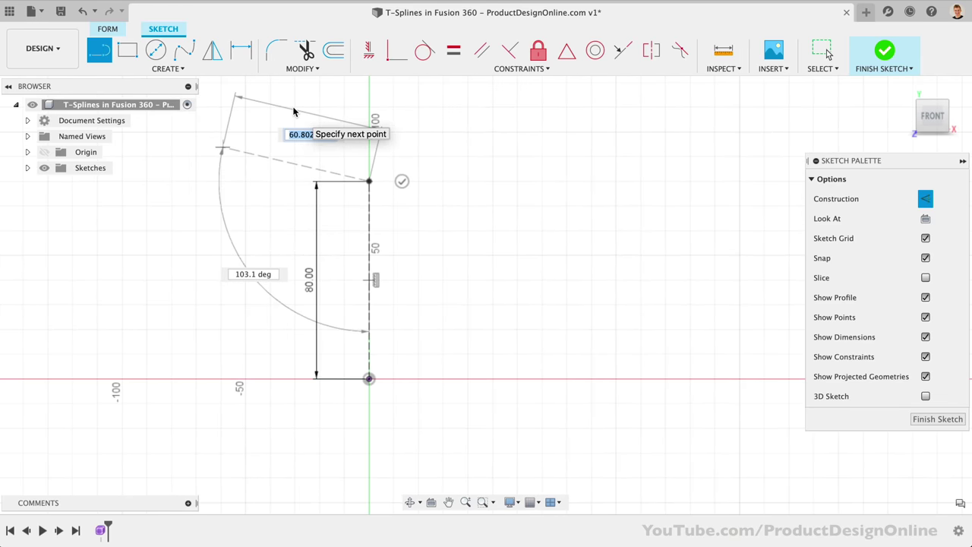
key(Escape)
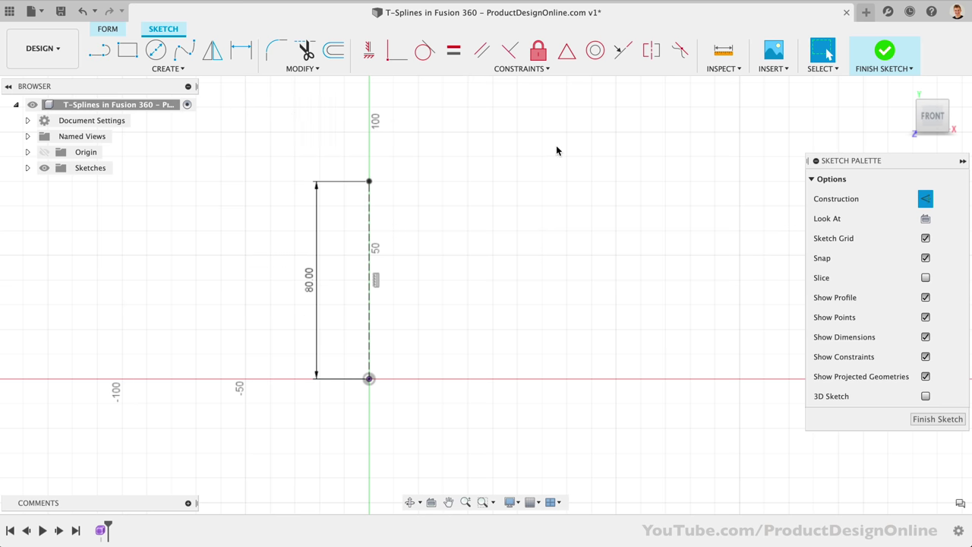
Step: Switch sketch lines back to normal, non-construction geometry and adjust the view
click(925, 199)
scroll(345, 139, right, 2)
scroll(320, 168, up, 5)
scroll(320, 169, left, 5)
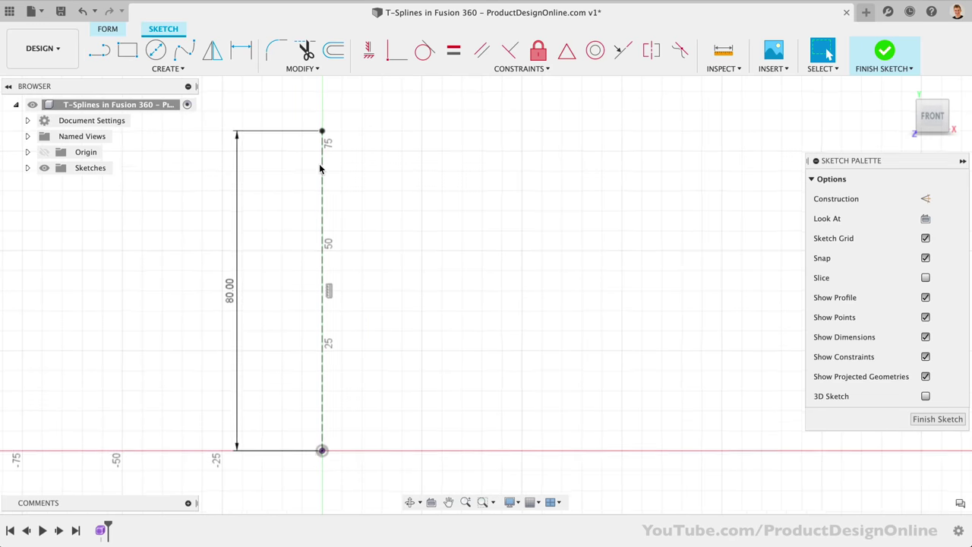
Step: Draw a five-point control-point spline bulging right from the axis bottom to its top
click(180, 69)
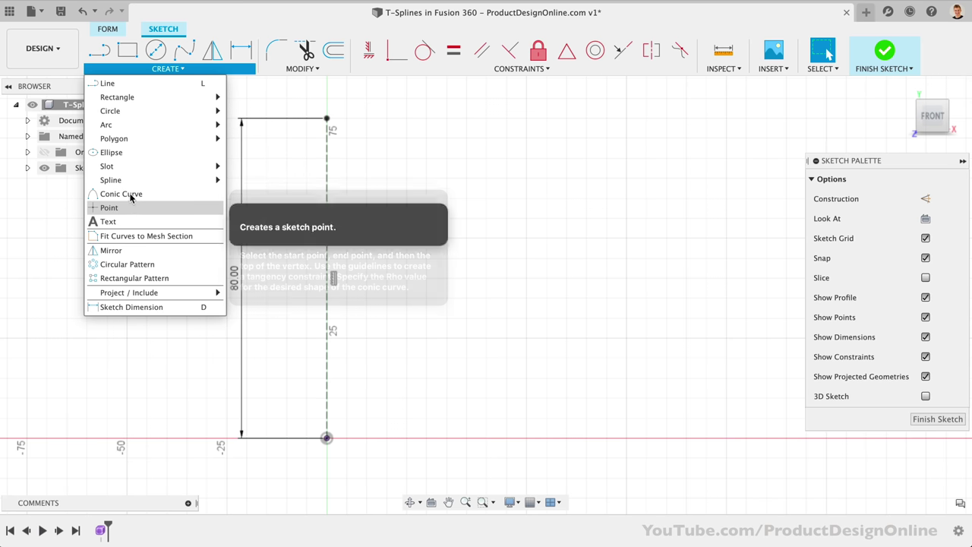
mouse_move(123, 180)
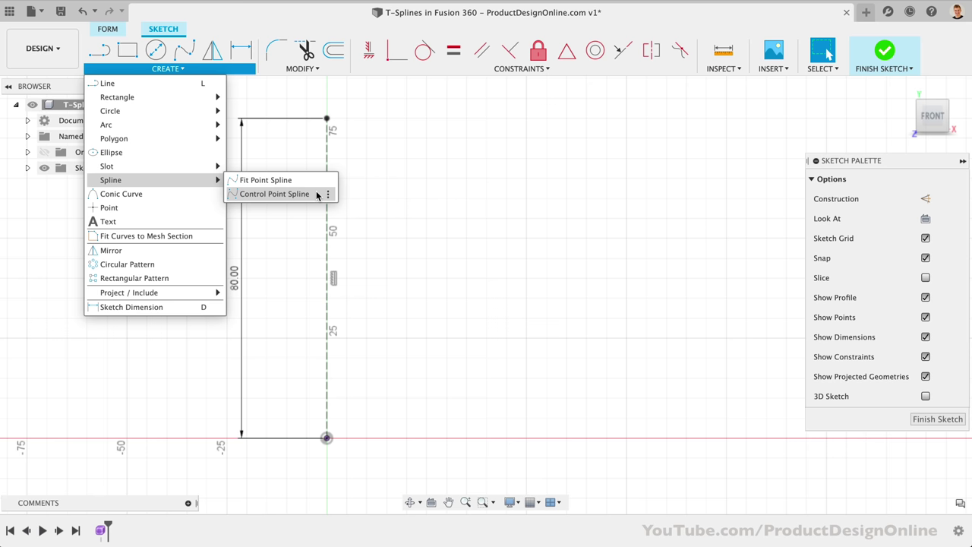
click(316, 195)
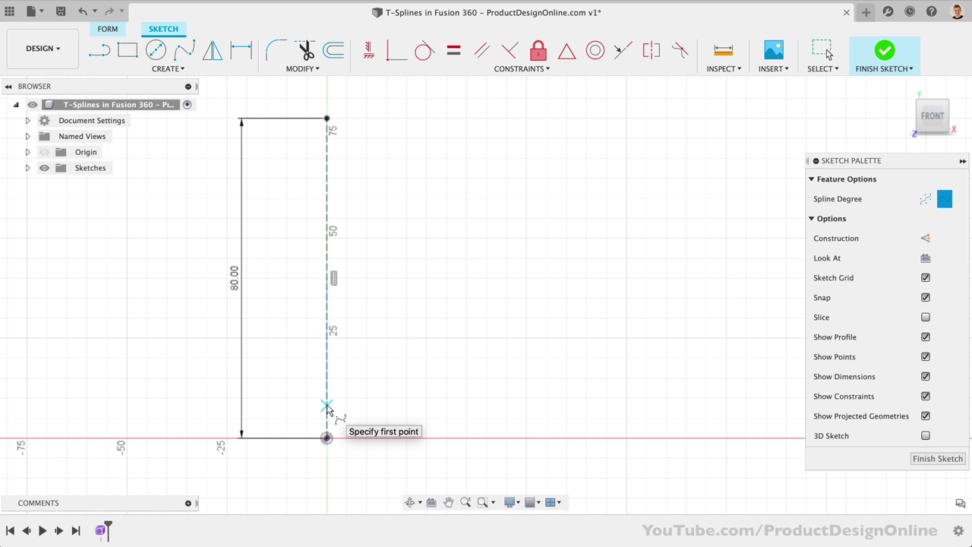
click(326, 407)
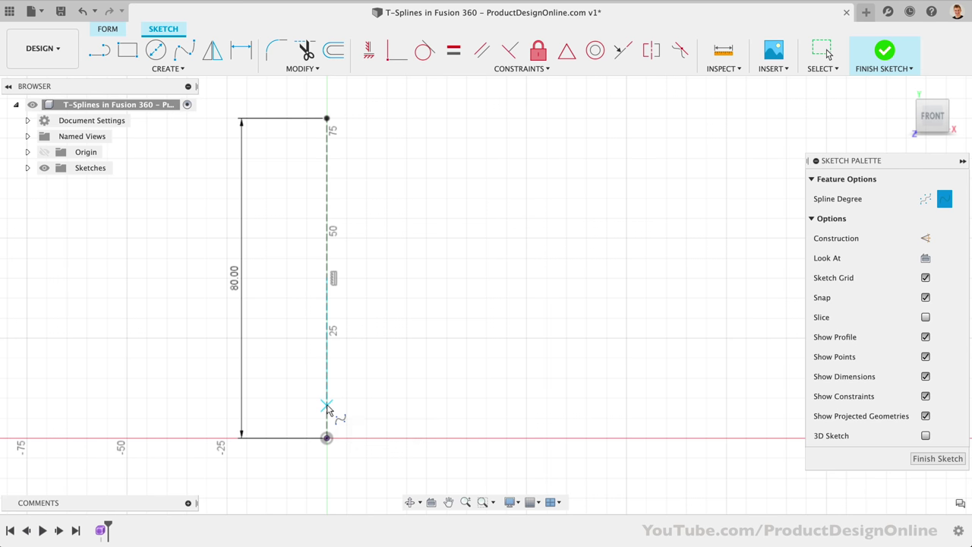
click(471, 451)
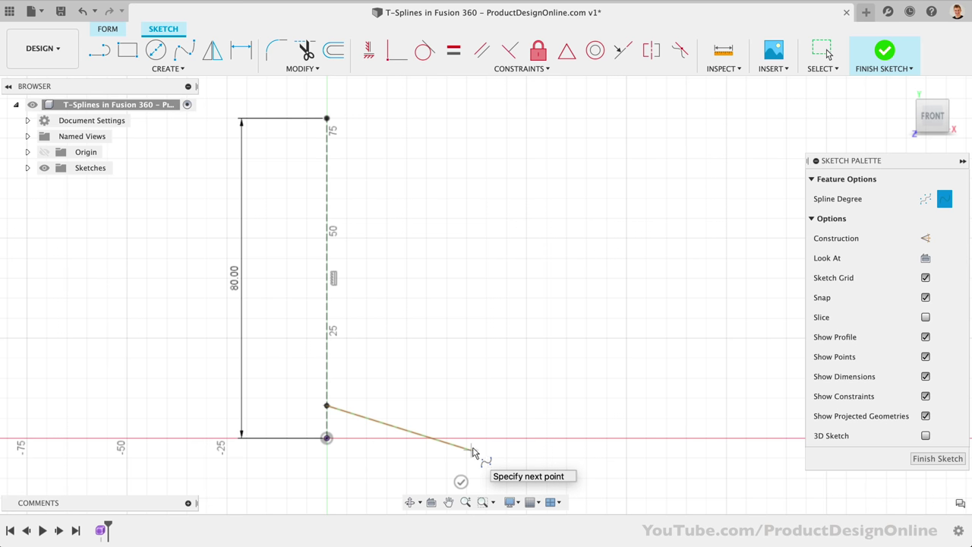
click(606, 259)
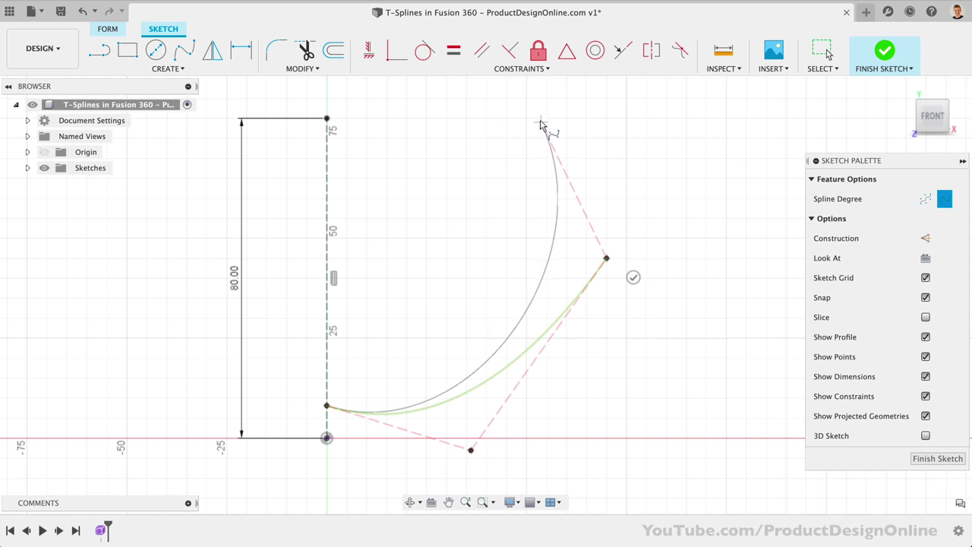
click(540, 120)
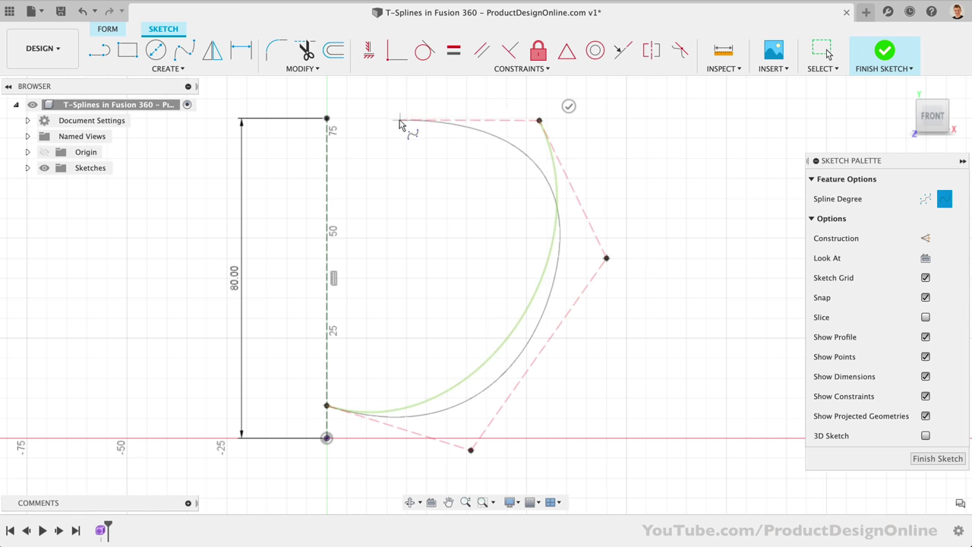
click(396, 128)
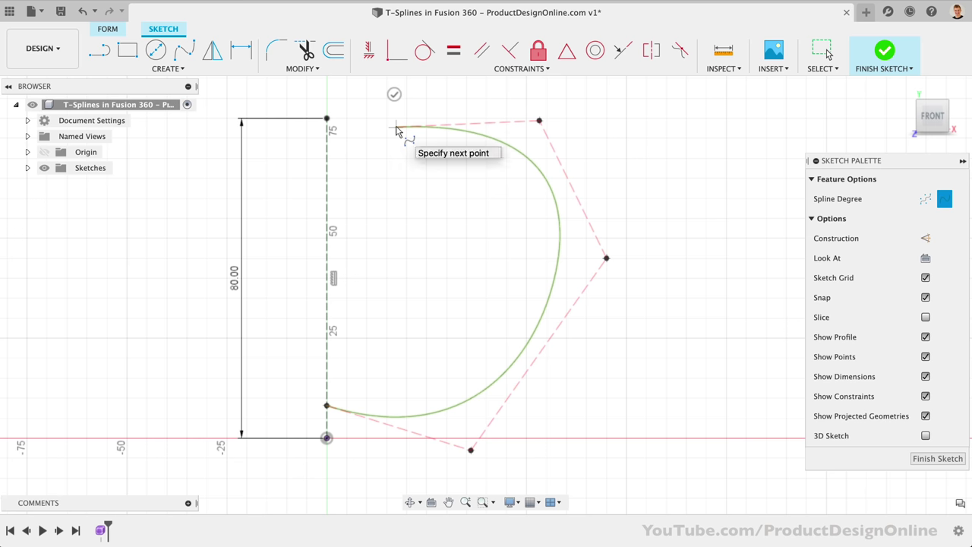
click(395, 95)
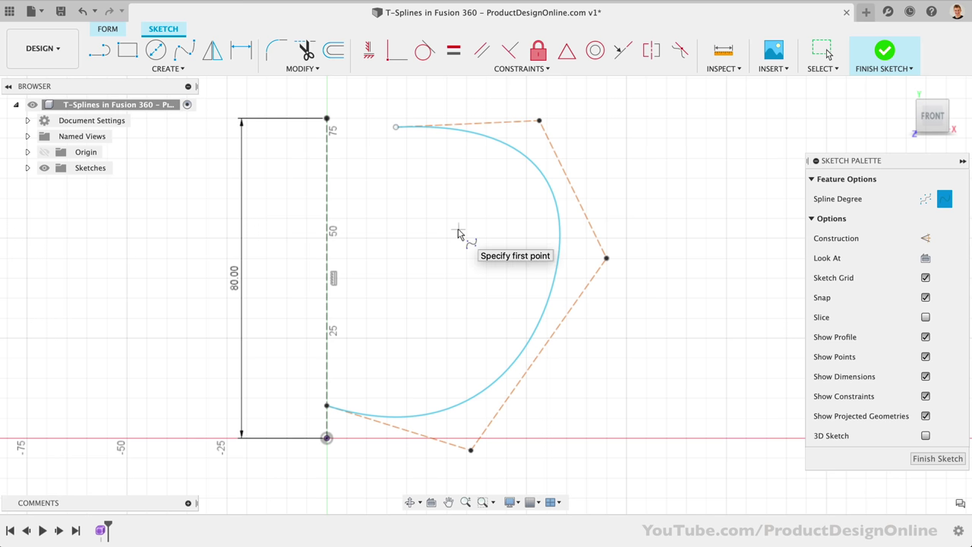
Step: Drag the spline's control points for a rounder bulge, setting its top end at 80 mm
key(Escape)
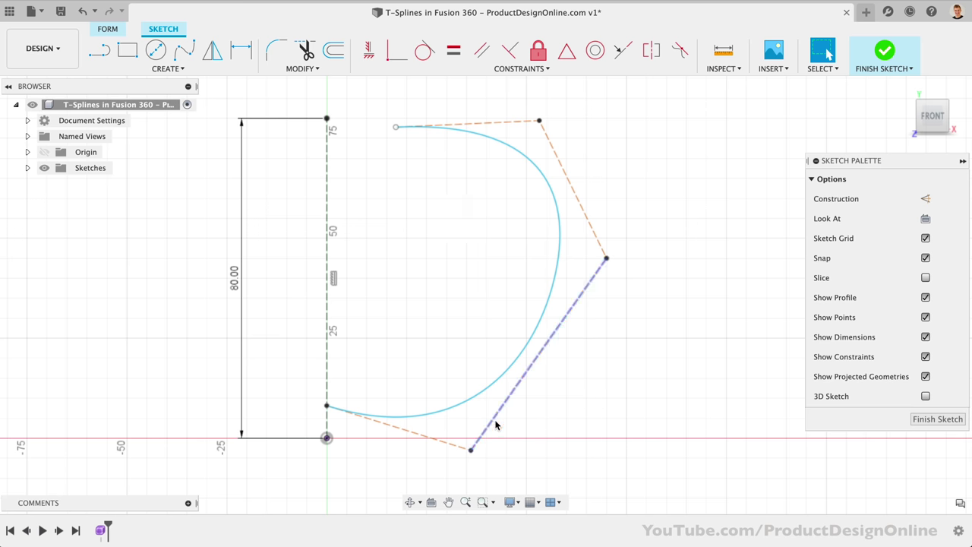
drag(471, 450, 494, 492)
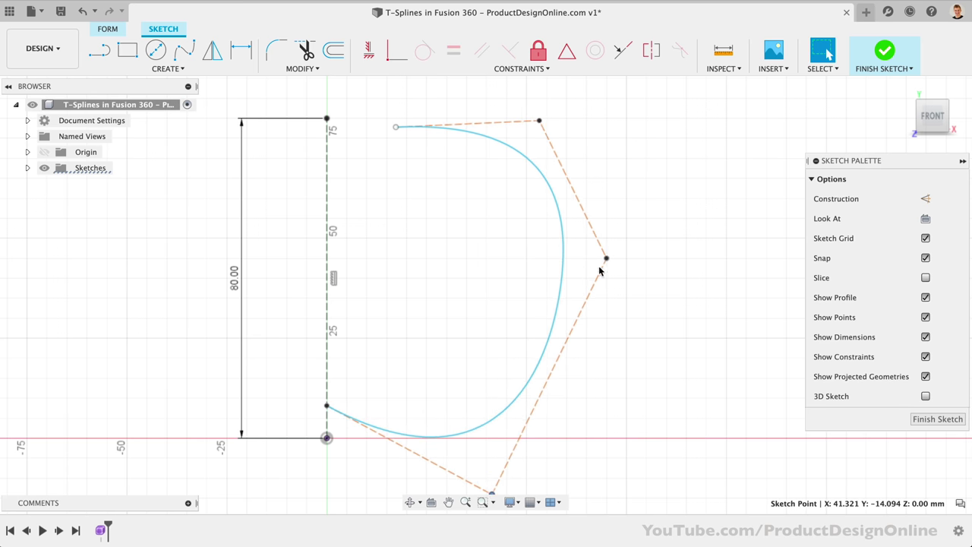
drag(605, 260, 585, 260)
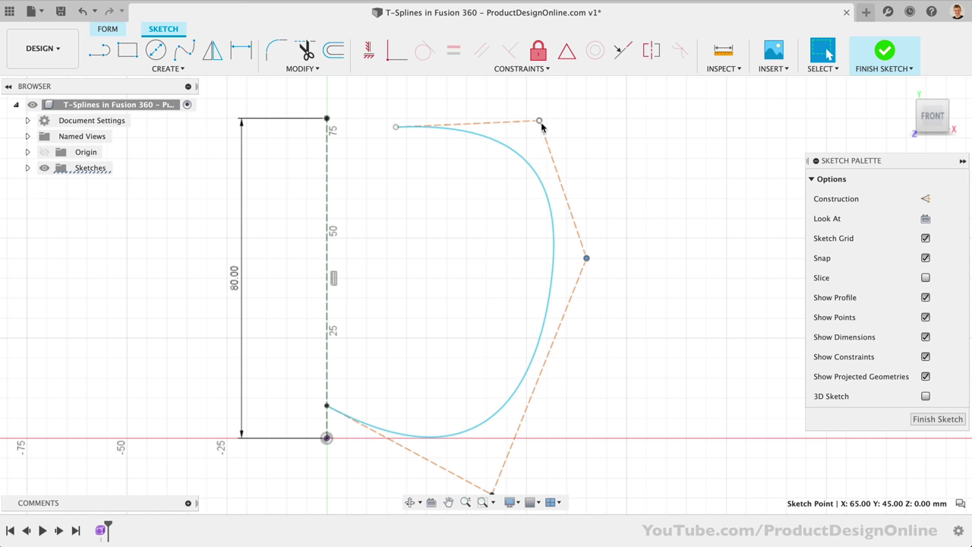
drag(539, 121, 507, 137)
drag(396, 127, 367, 118)
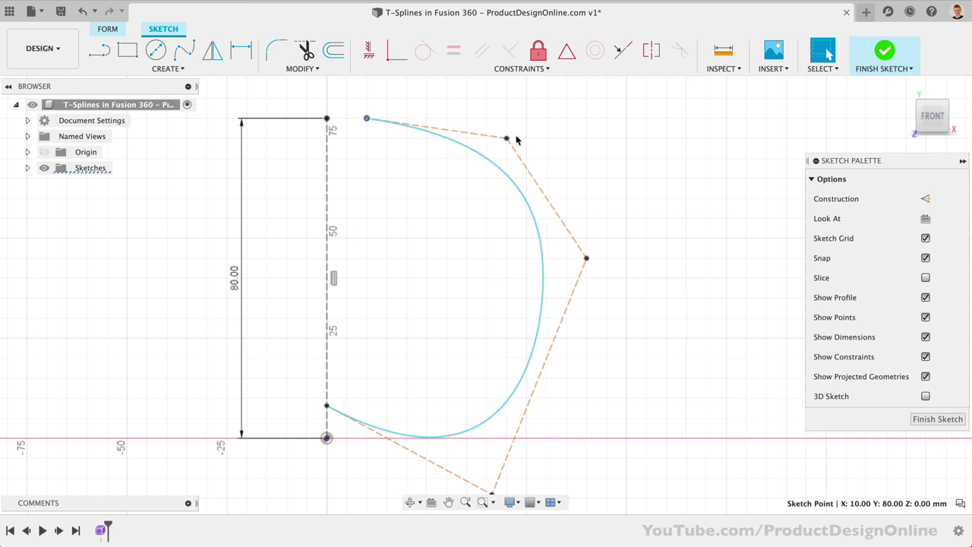
drag(509, 138, 480, 94)
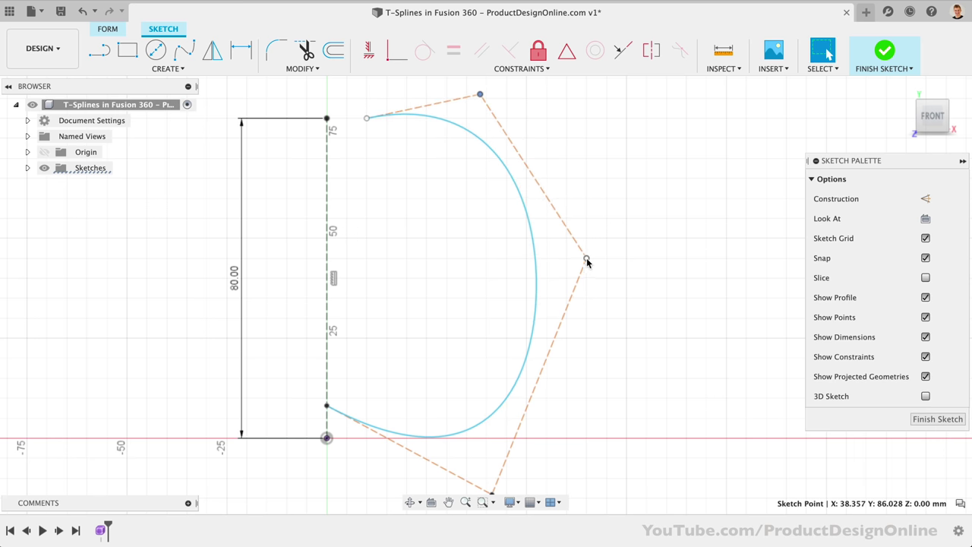
drag(586, 259, 611, 265)
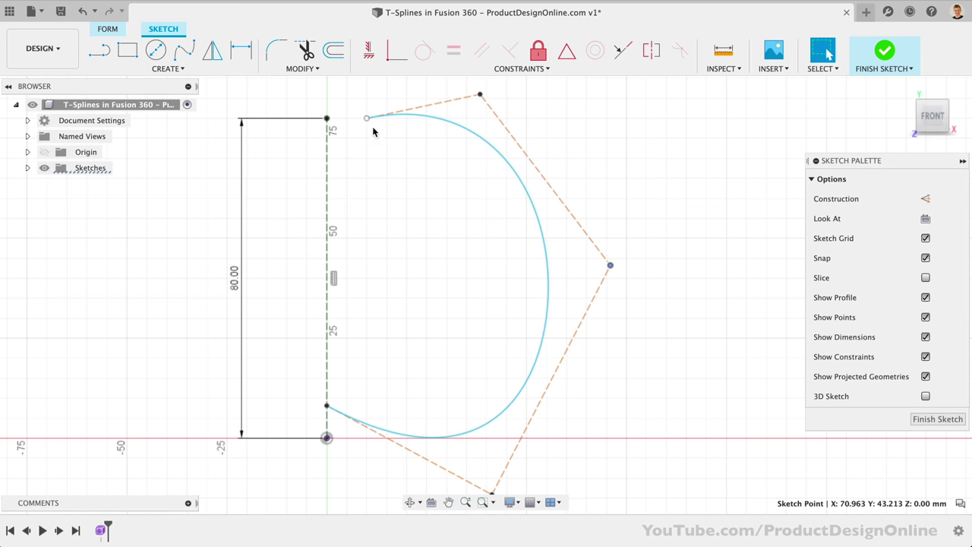
mouse_move(365, 121)
mouse_down()
mouse_move(382, 122)
mouse_move(369, 118)
mouse_up()
key(Escape)
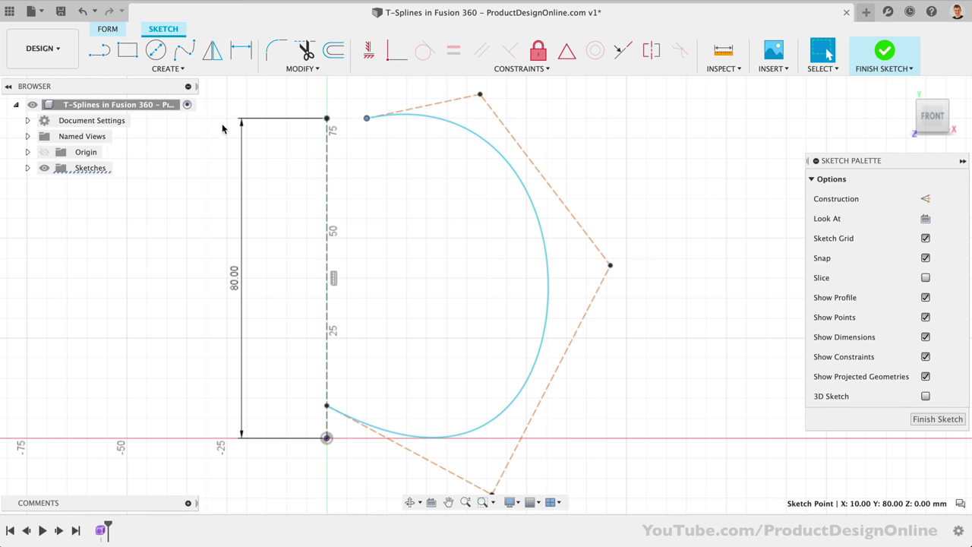
Step: Fully revolve the spline around the dashed vertical line into an 8-face T-spline body
click(108, 29)
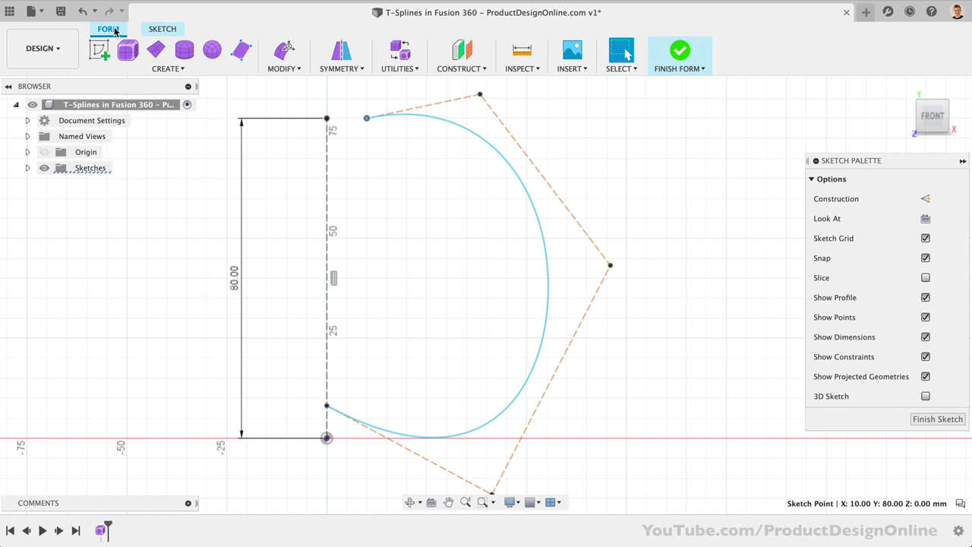
click(166, 68)
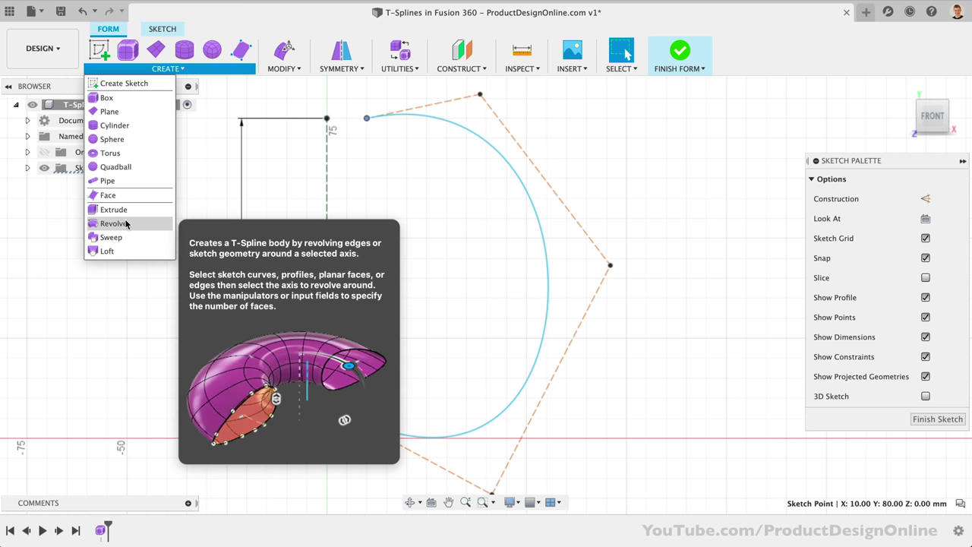
click(122, 223)
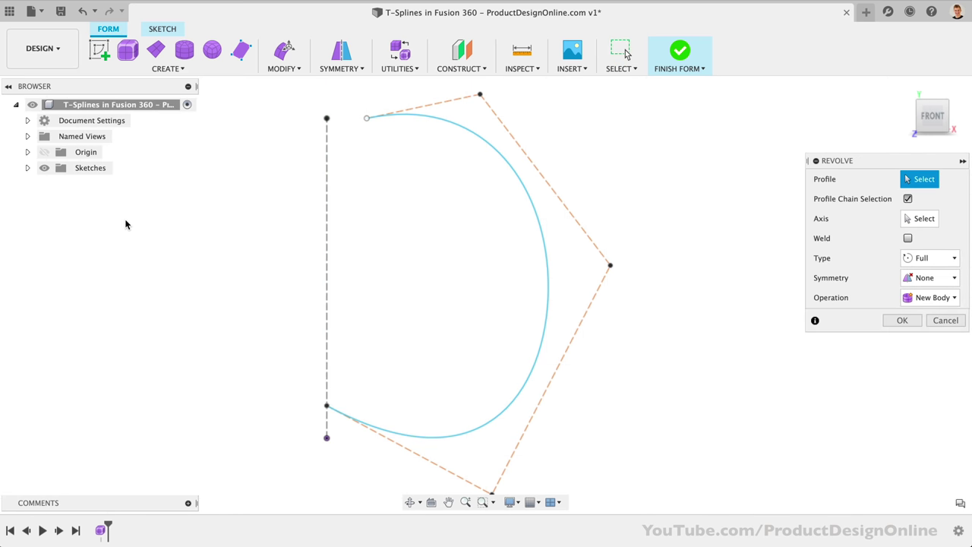
click(482, 139)
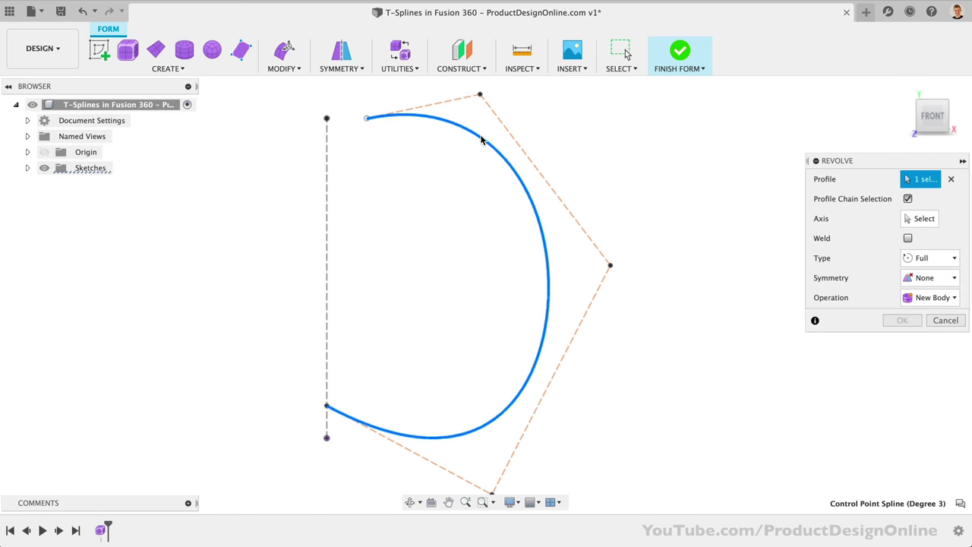
click(915, 219)
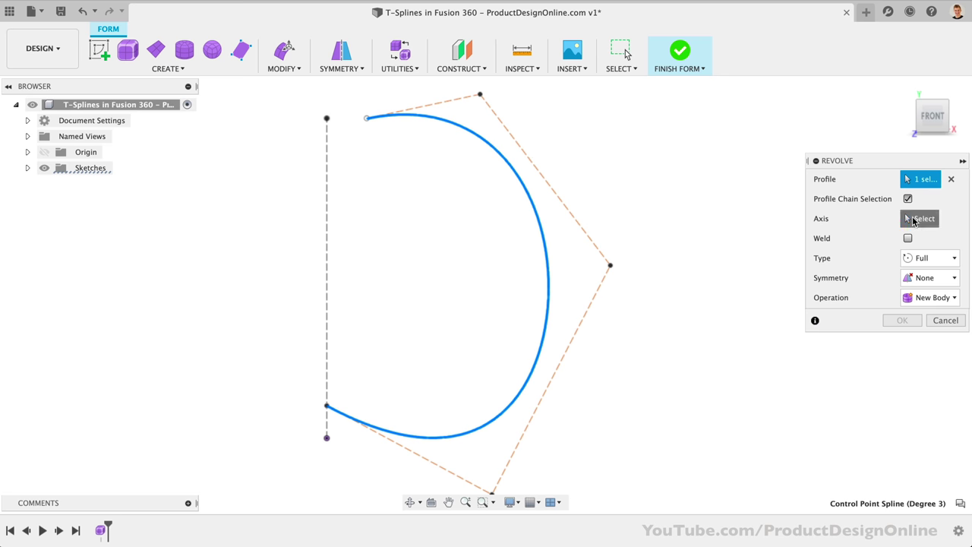
click(326, 249)
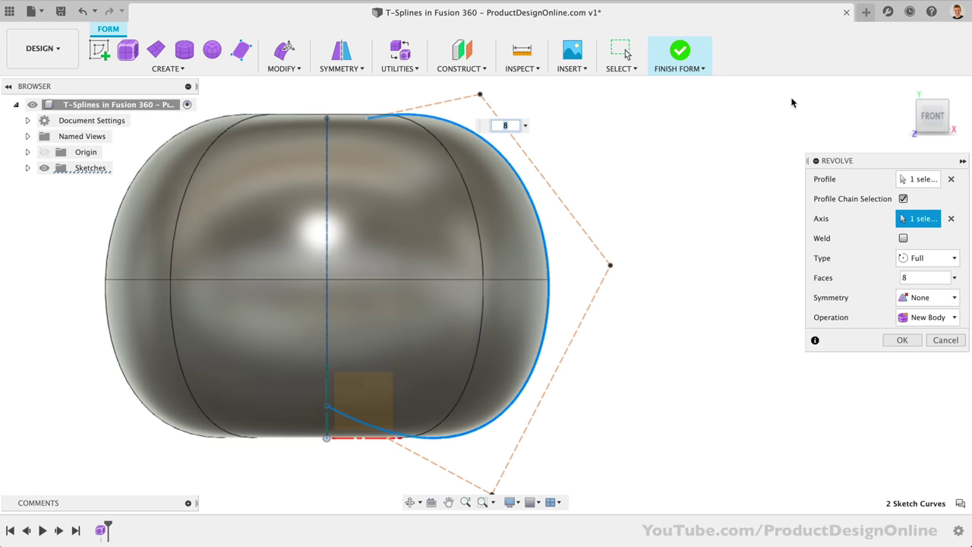
shift+middle_drag(791, 102, 912, 85)
shift+middle_drag(946, 117, 911, 89)
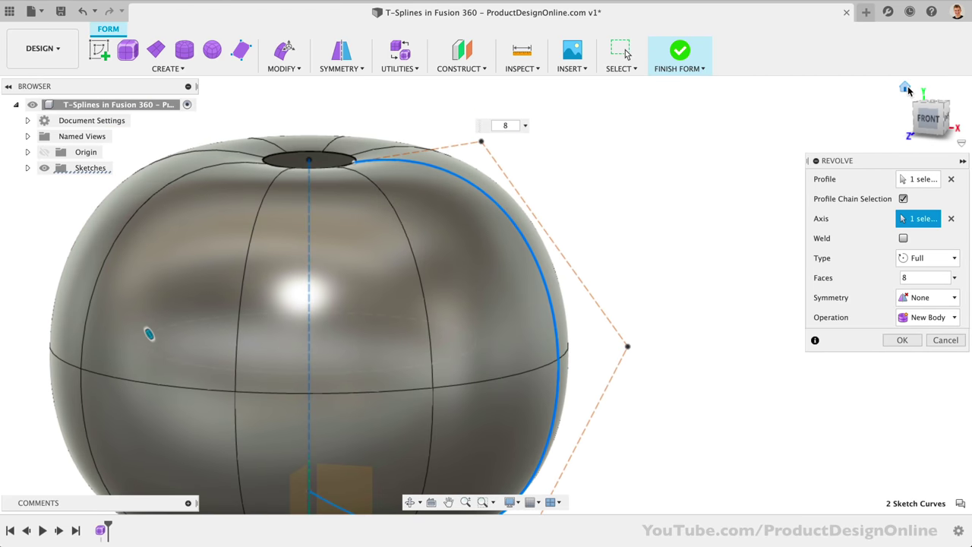
click(906, 89)
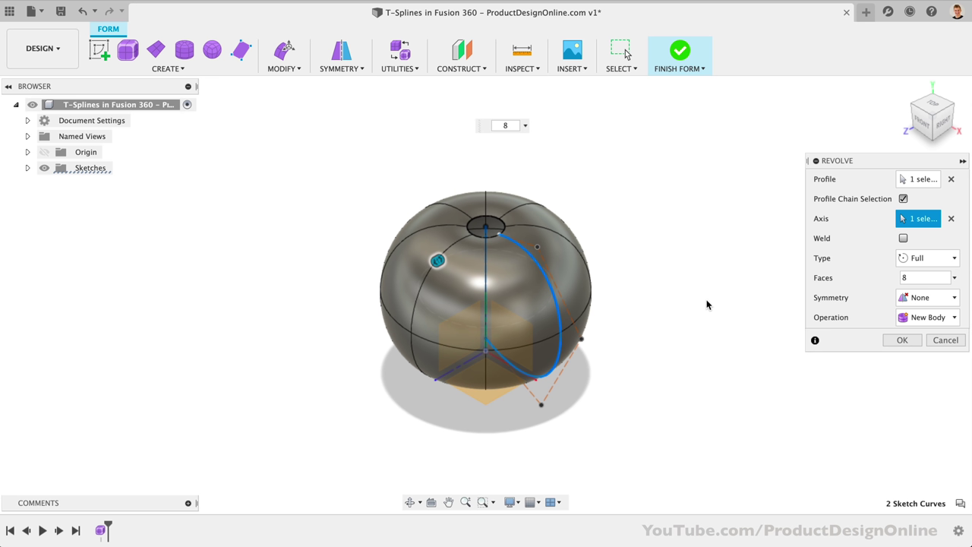
click(903, 343)
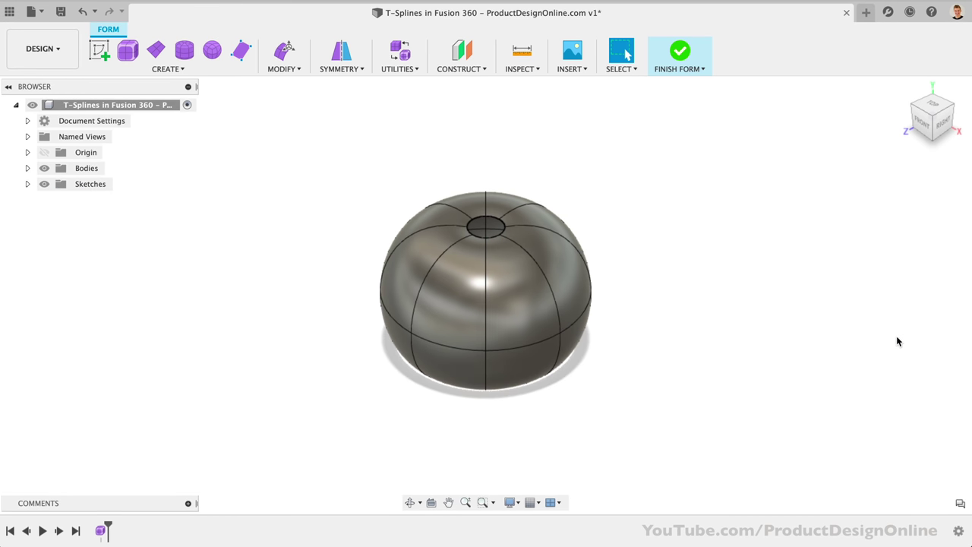
click(904, 88)
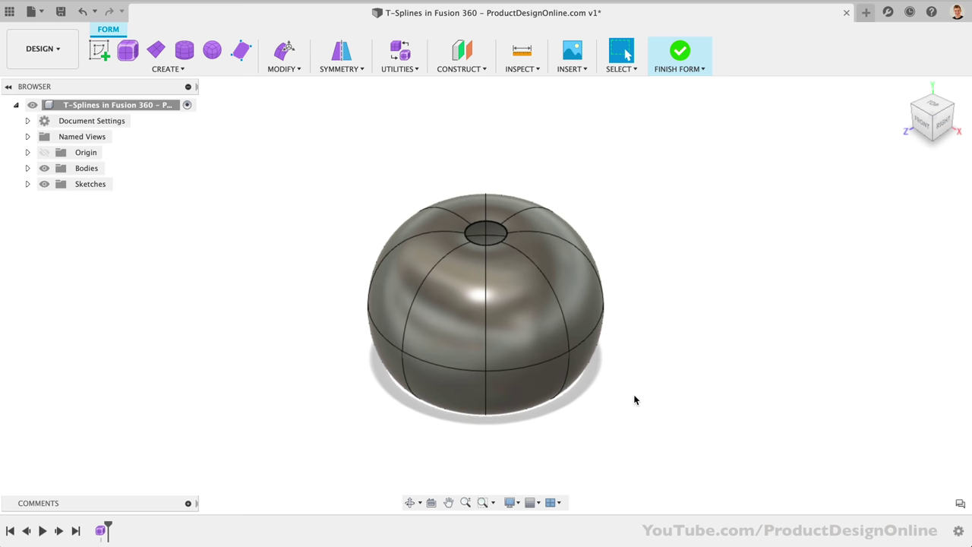
scroll(634, 394, up, 5)
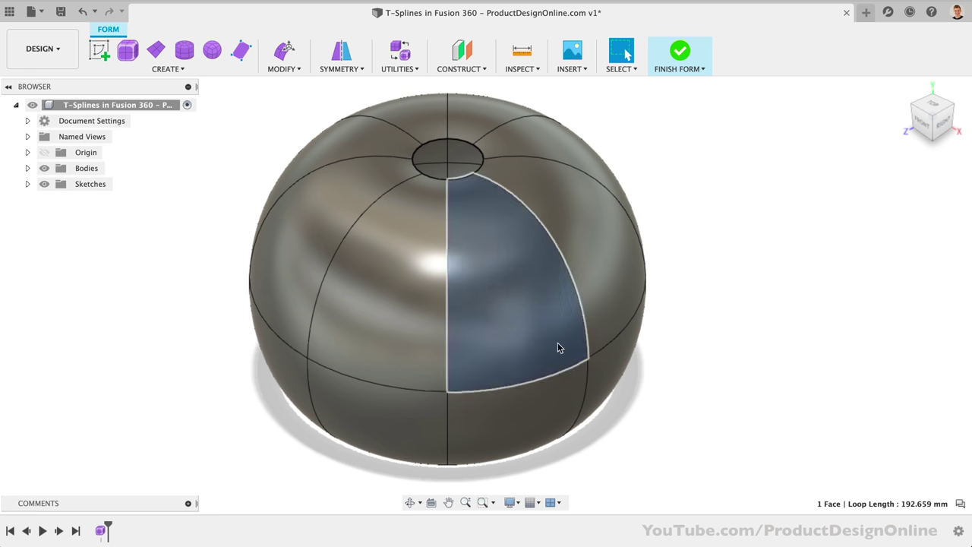
click(354, 347)
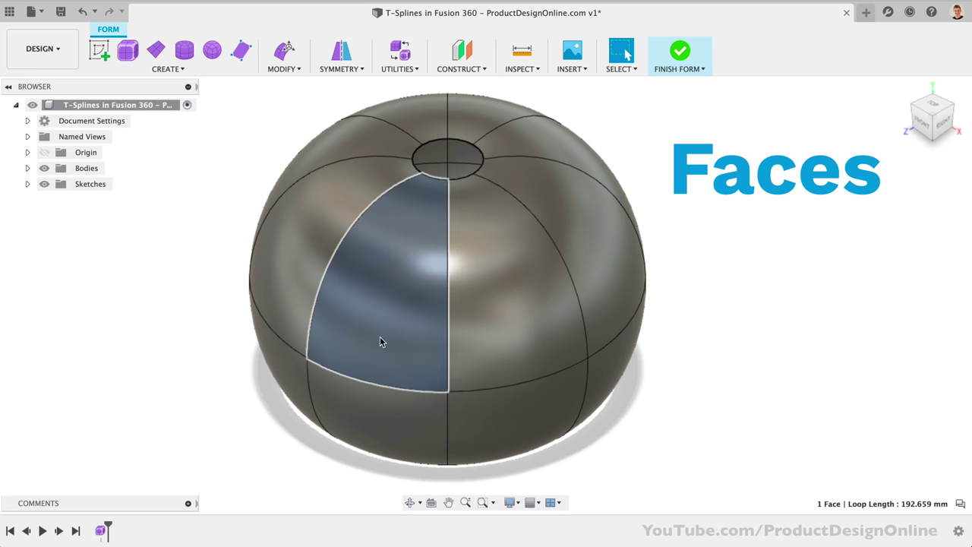
click(283, 263)
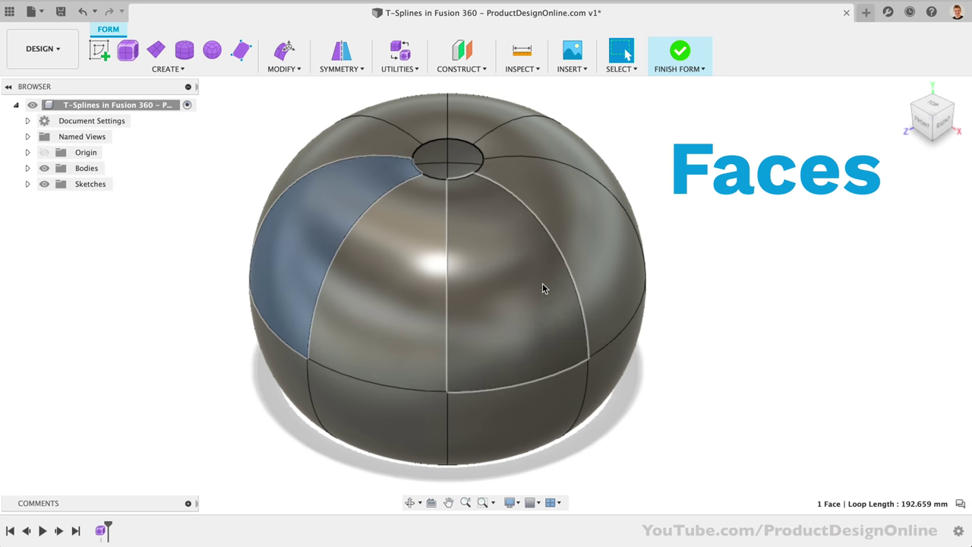
click(575, 253)
click(771, 319)
click(574, 292)
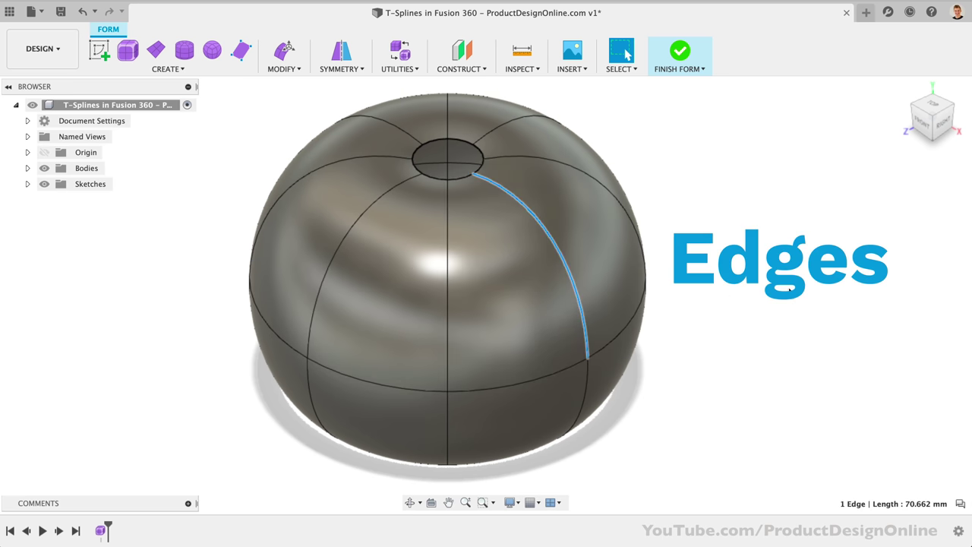
click(587, 358)
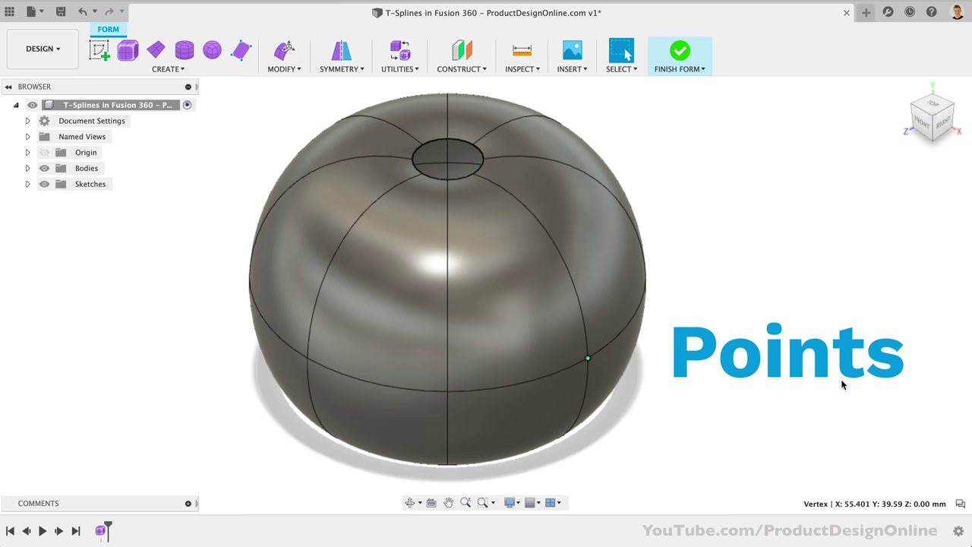
click(491, 352)
click(448, 354)
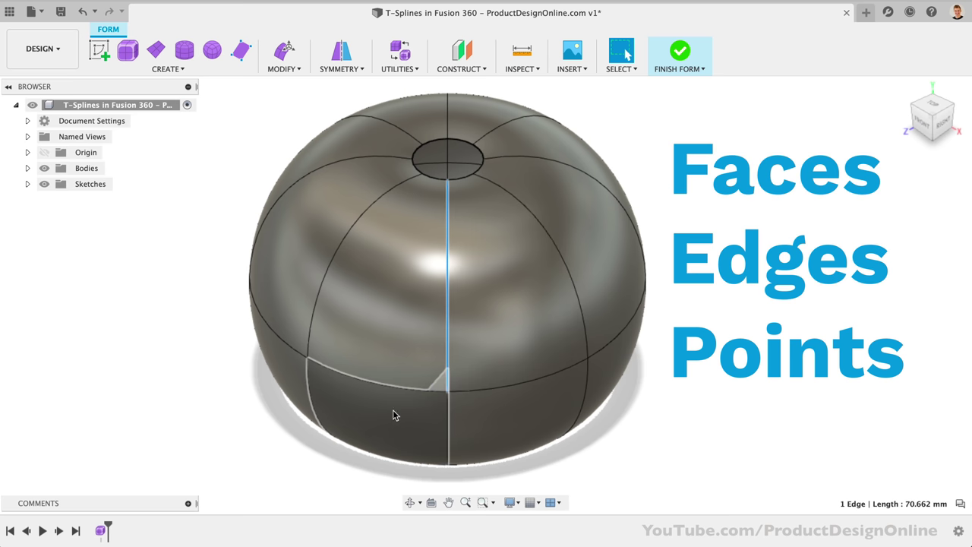
click(447, 393)
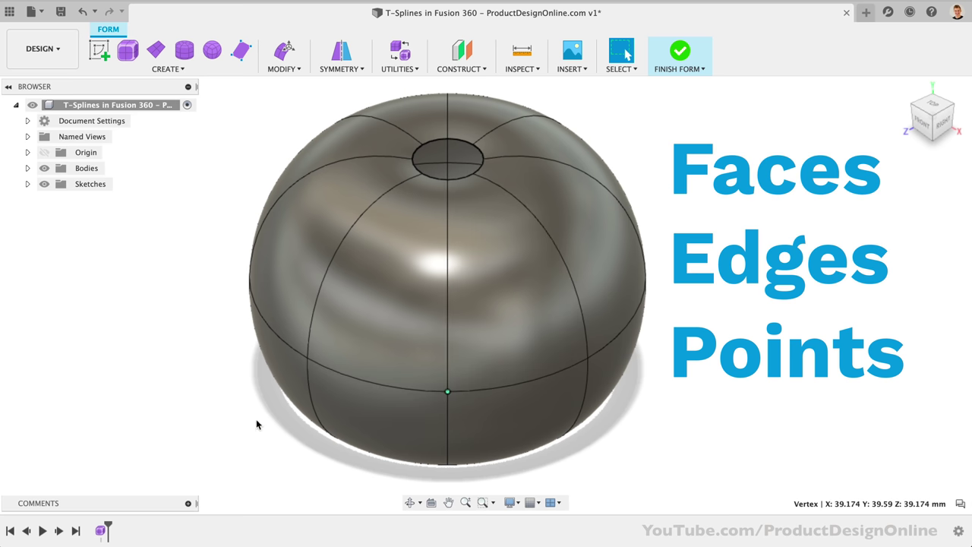
click(198, 388)
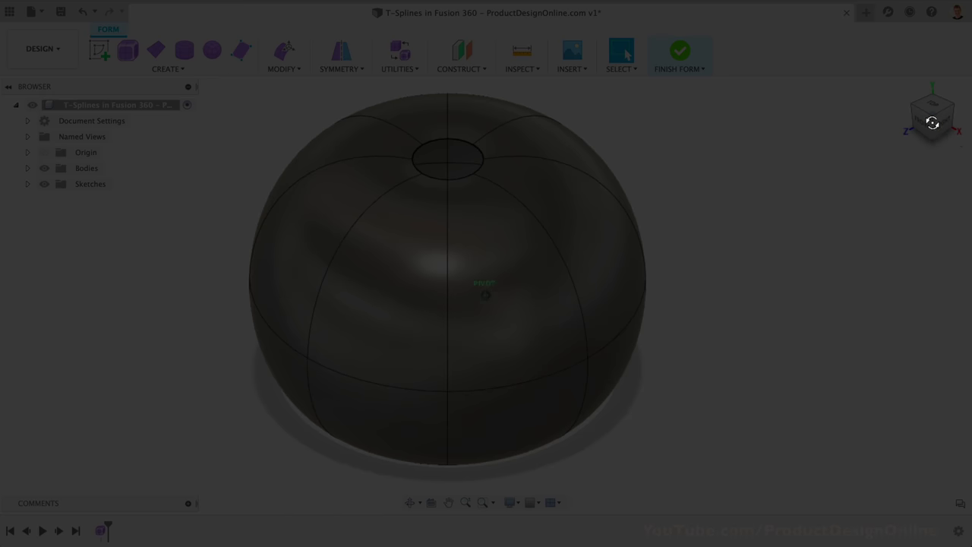
click(933, 123)
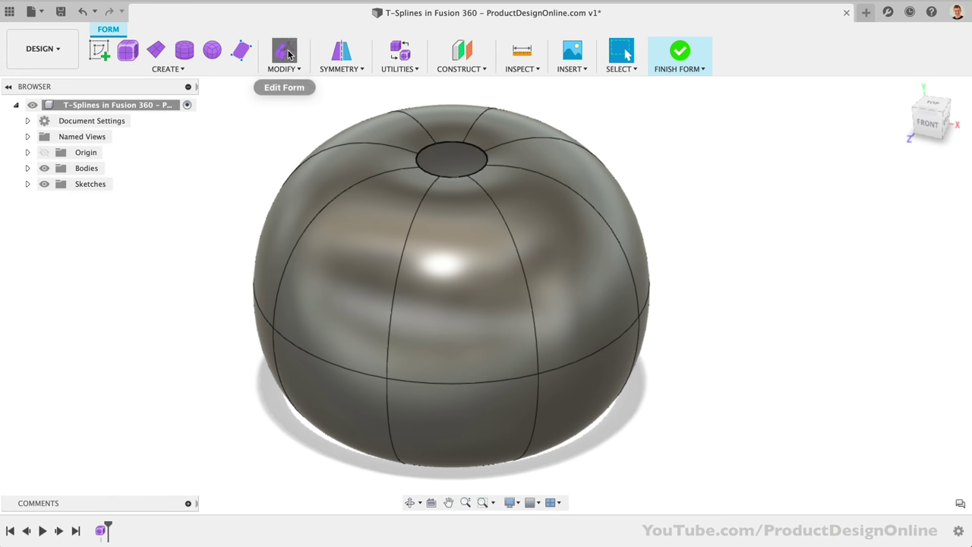
click(287, 52)
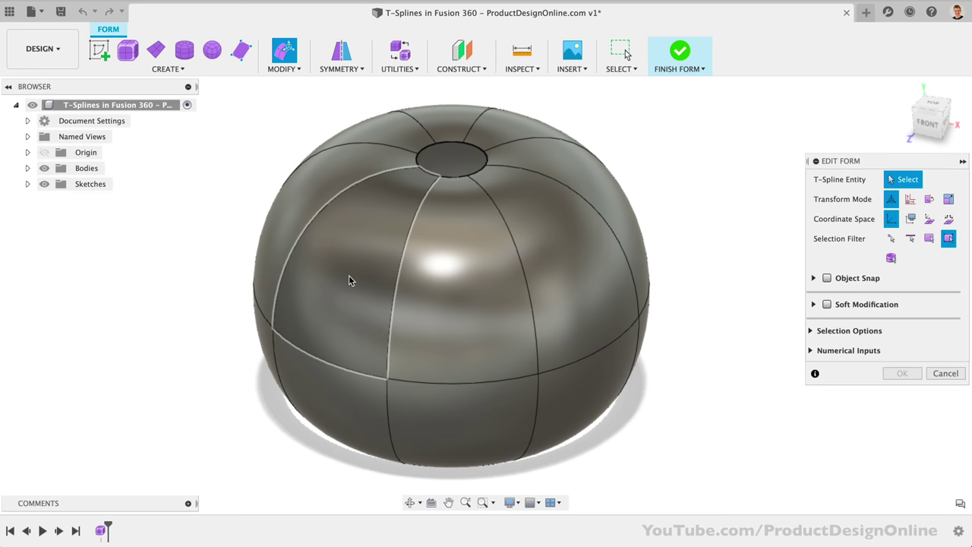
click(394, 292)
shift+click(385, 391)
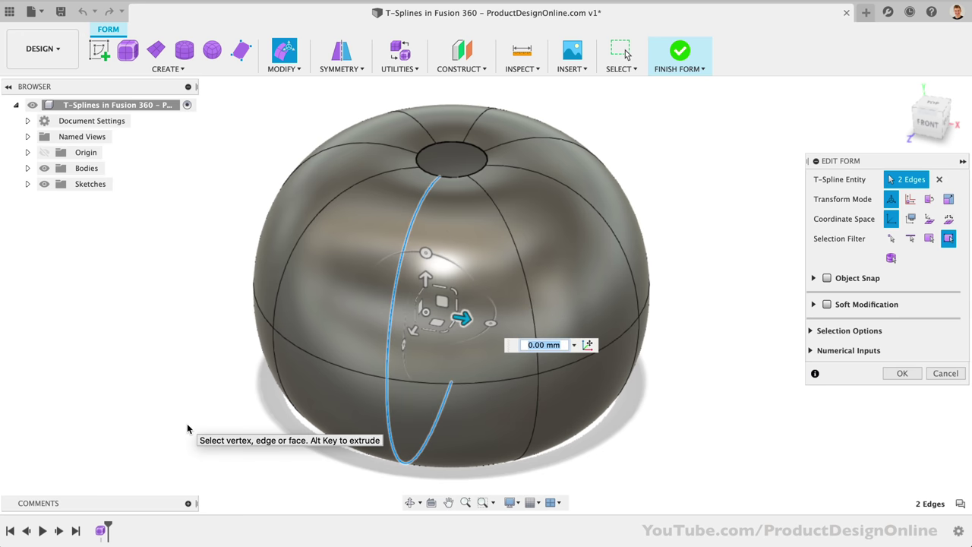
scroll(342, 395, up, 5)
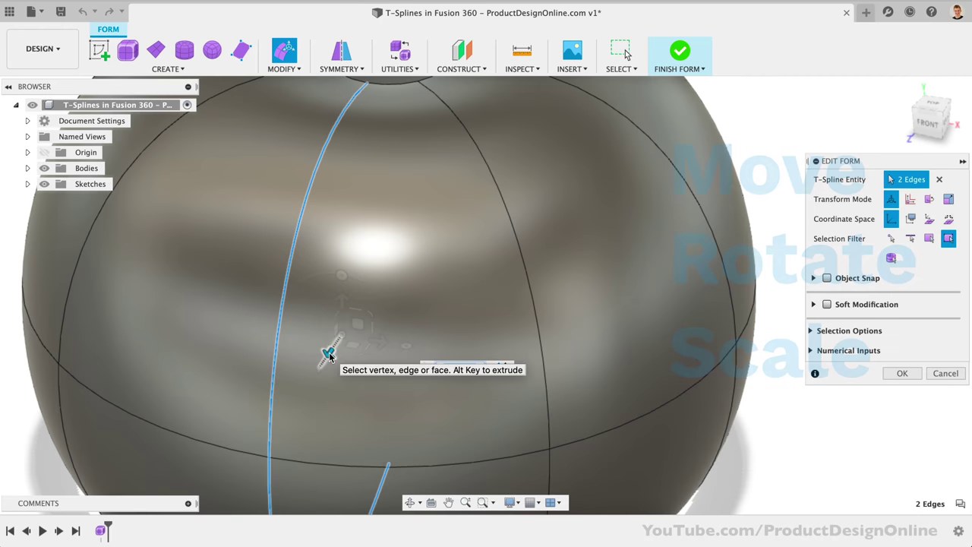
drag(336, 352, 457, 287)
scroll(495, 228, down, 3)
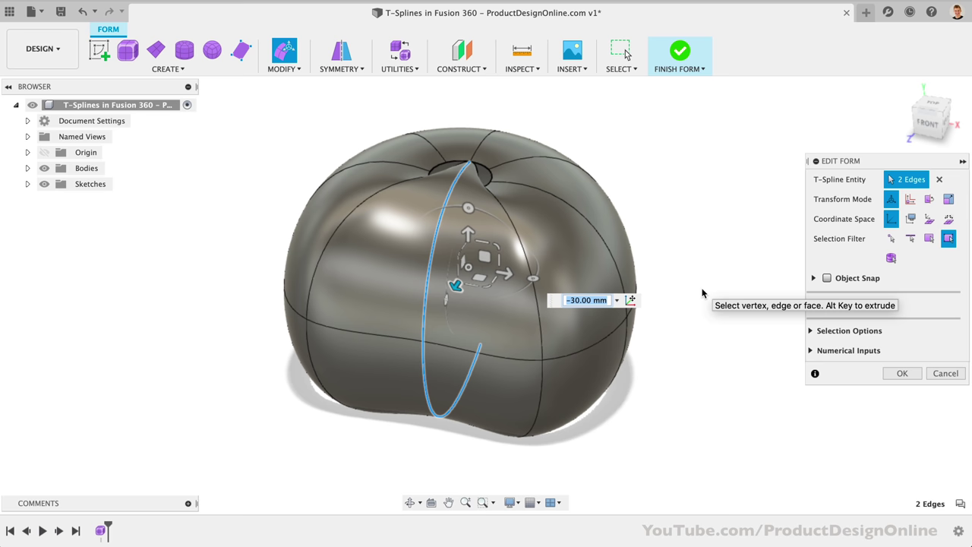
key(ctrl+z)
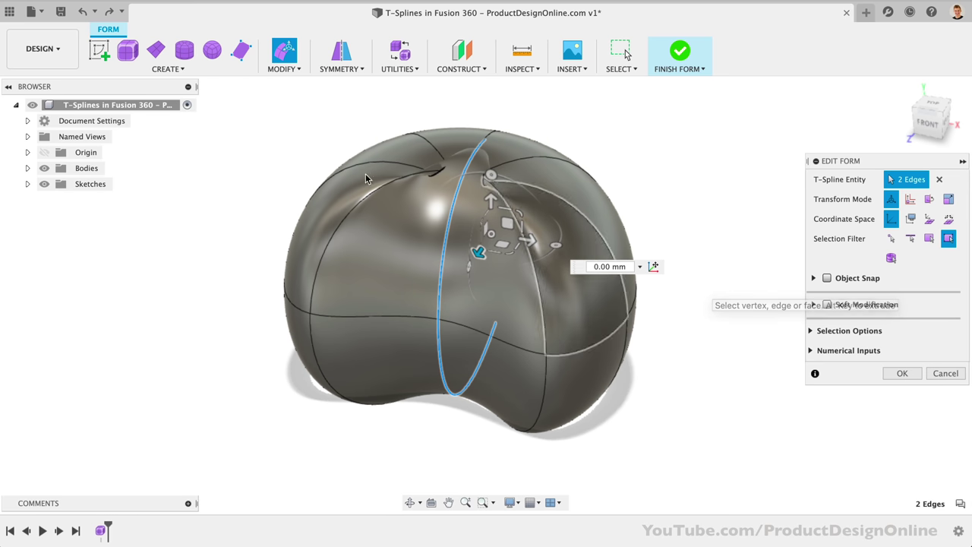
click(79, 14)
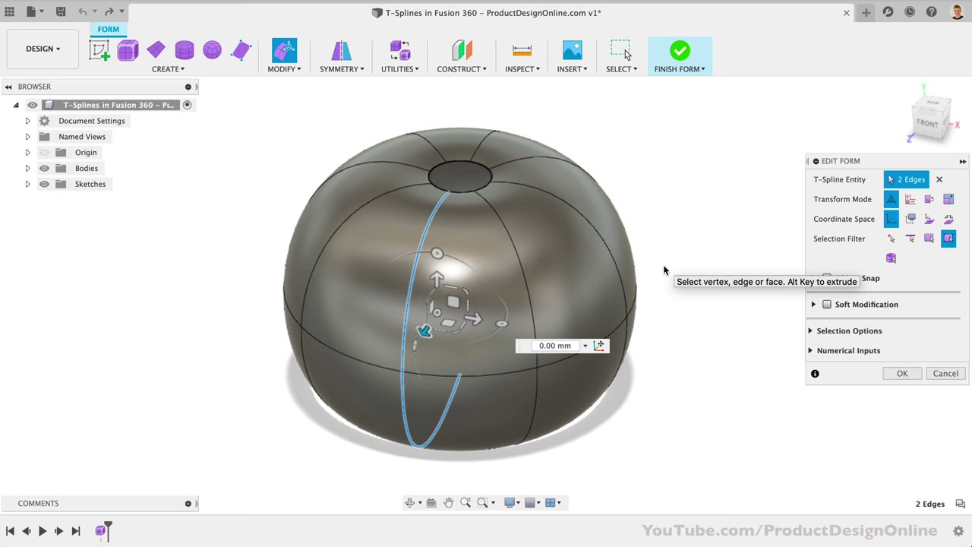
click(945, 374)
click(716, 379)
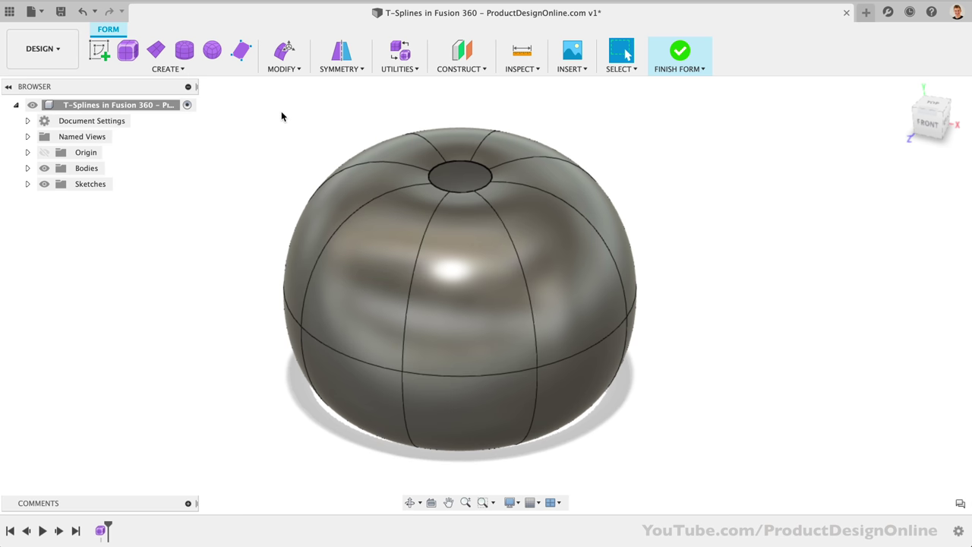
Step: Start a Subdivide and select all faces of the pumpkin body
click(282, 69)
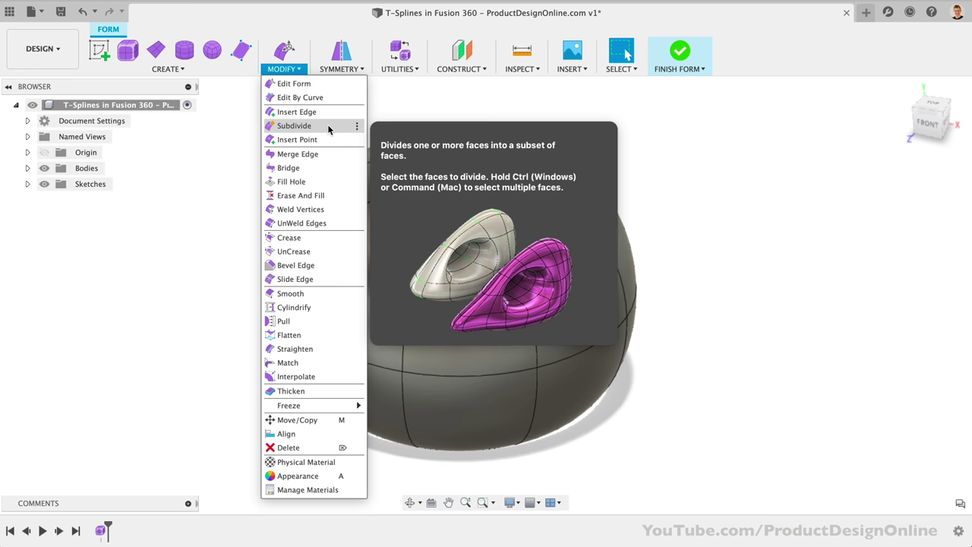
click(327, 127)
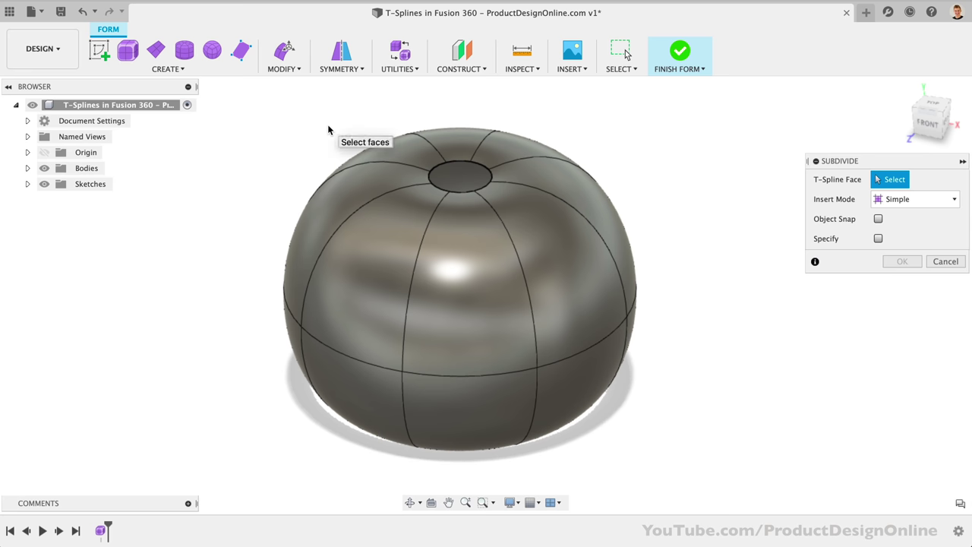
click(431, 273)
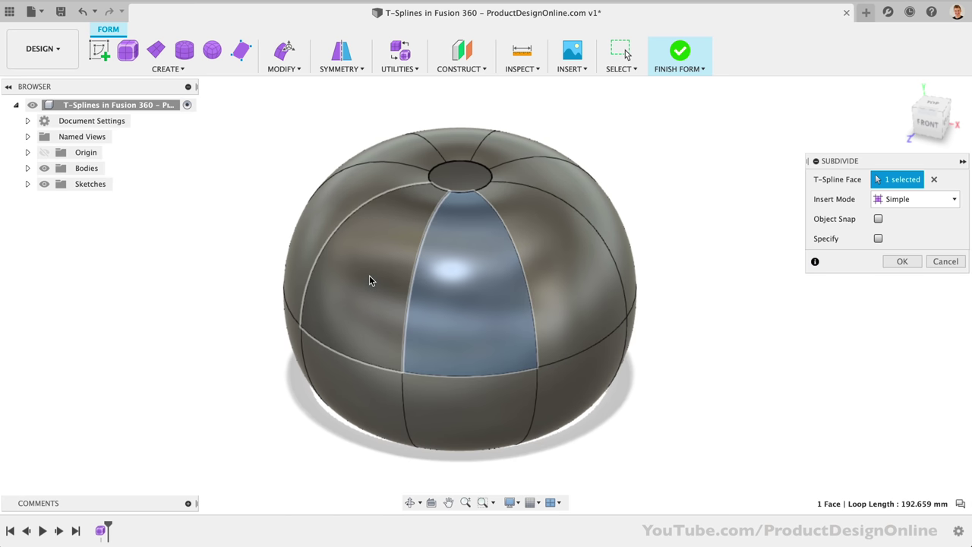
key(ctrl+a)
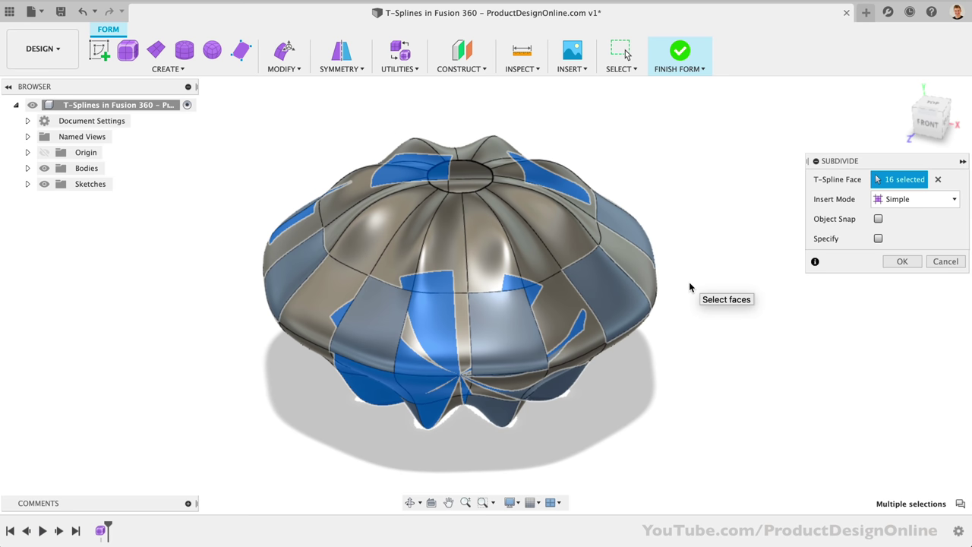
Step: Subdivide the faces in Exact mode into 3 length faces by 2 width faces
click(913, 201)
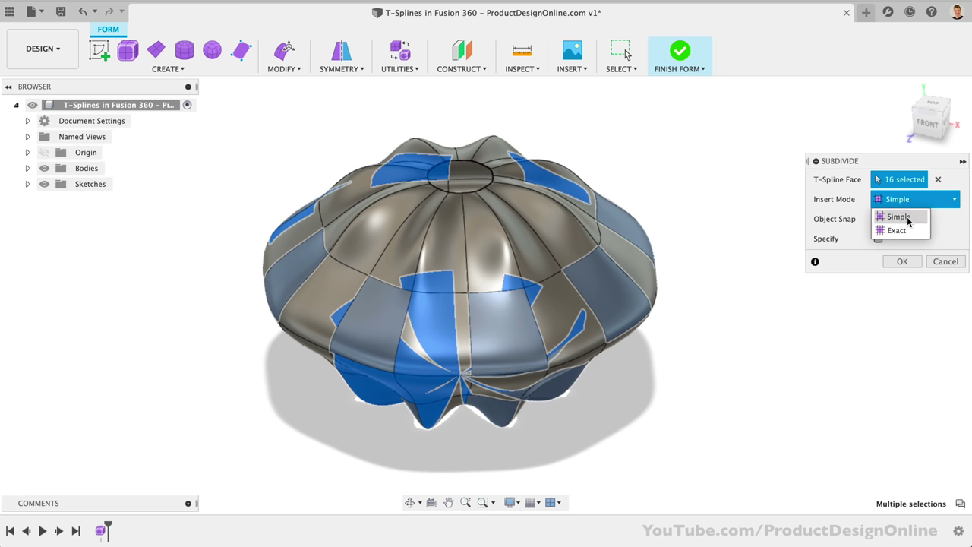
click(898, 231)
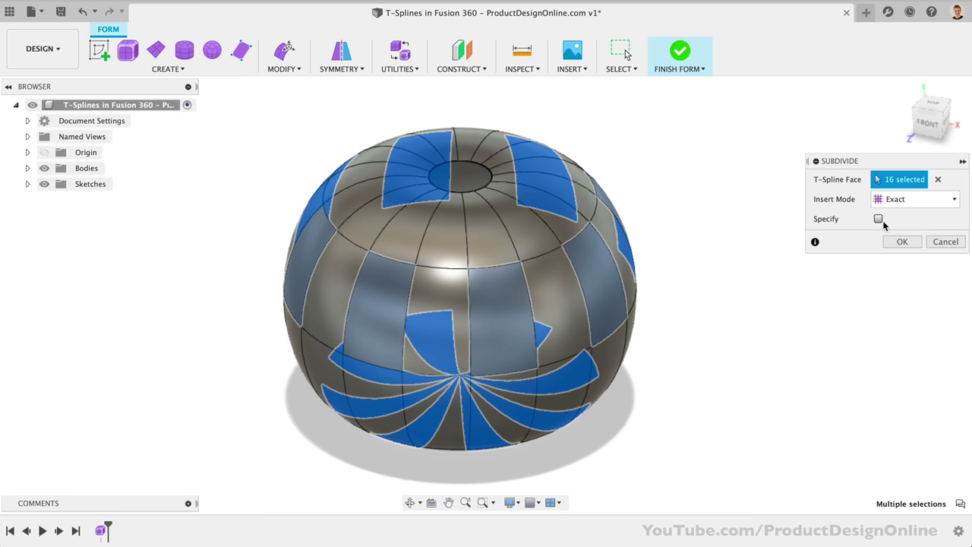
click(878, 220)
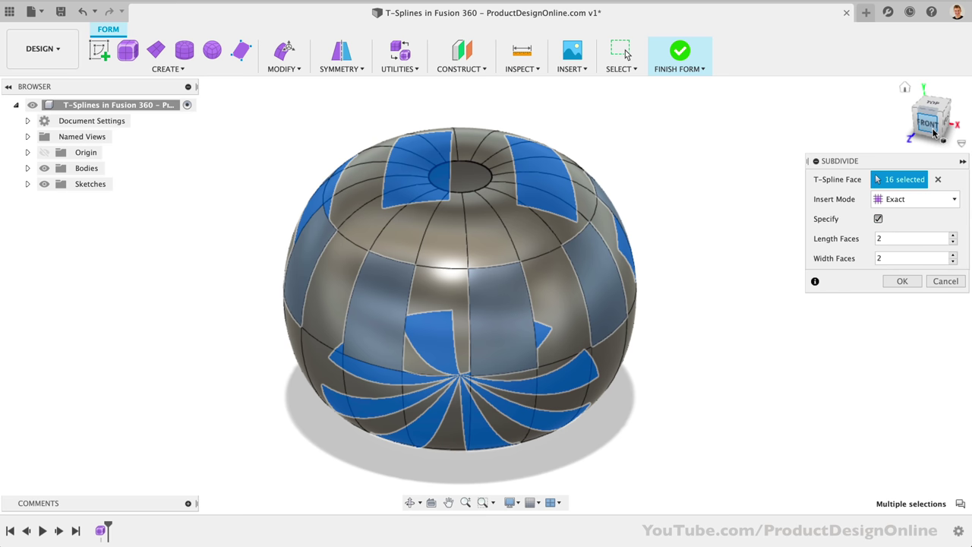
drag(928, 122, 932, 114)
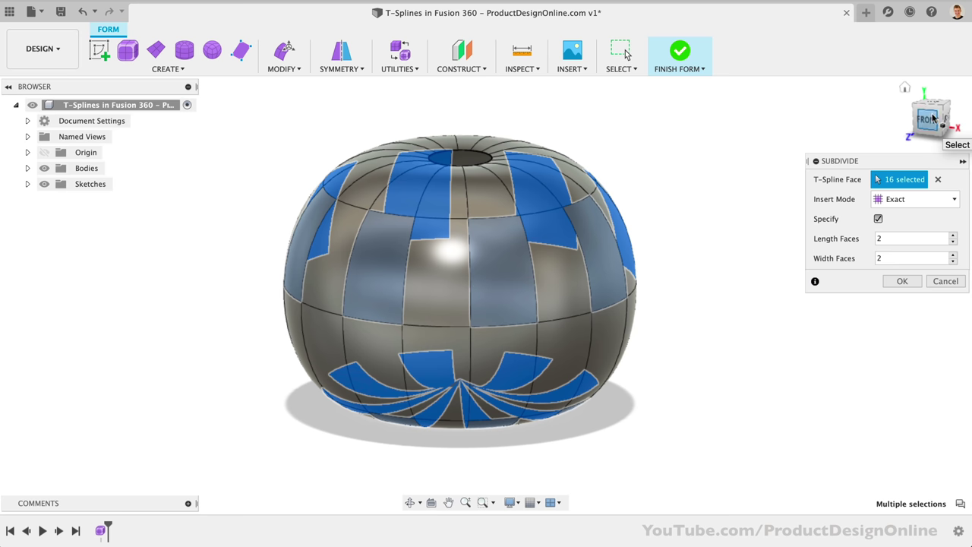
click(954, 235)
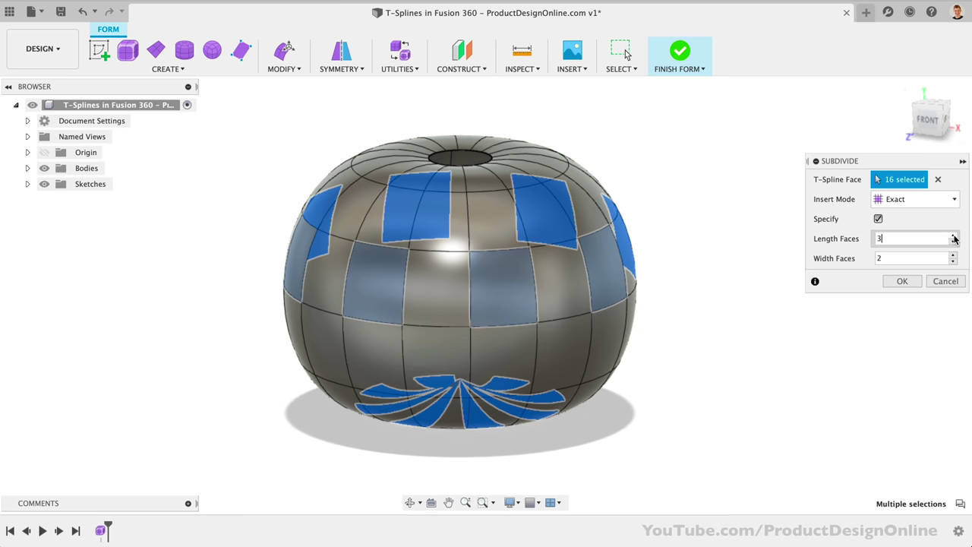
click(954, 241)
click(954, 235)
click(954, 242)
click(955, 235)
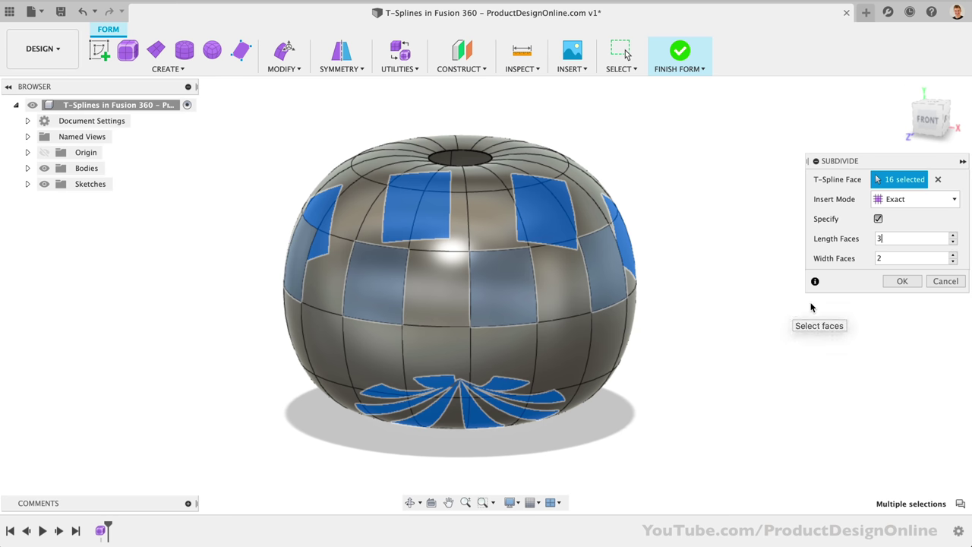
click(904, 281)
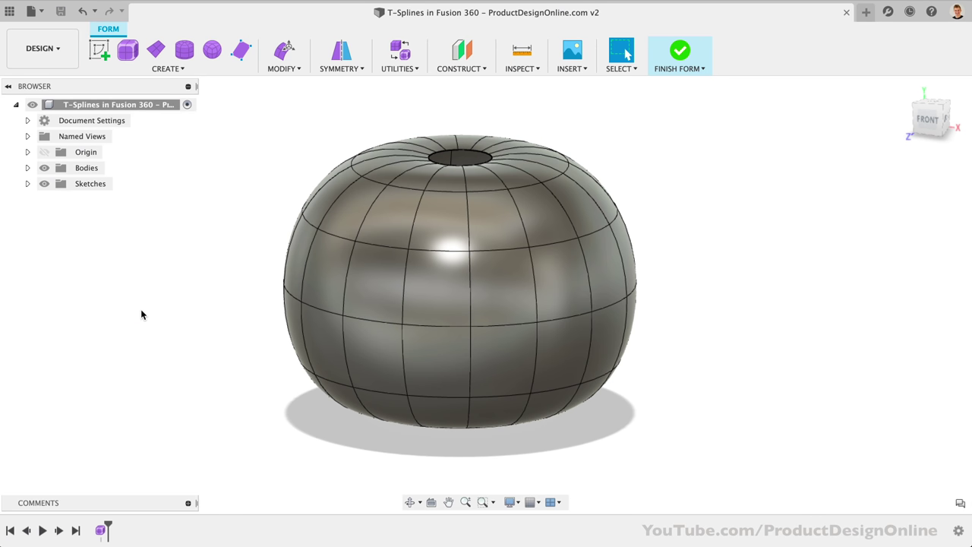
Step: Start Circular – Internal symmetry on the pumpkin body by picking one of its faces
click(351, 69)
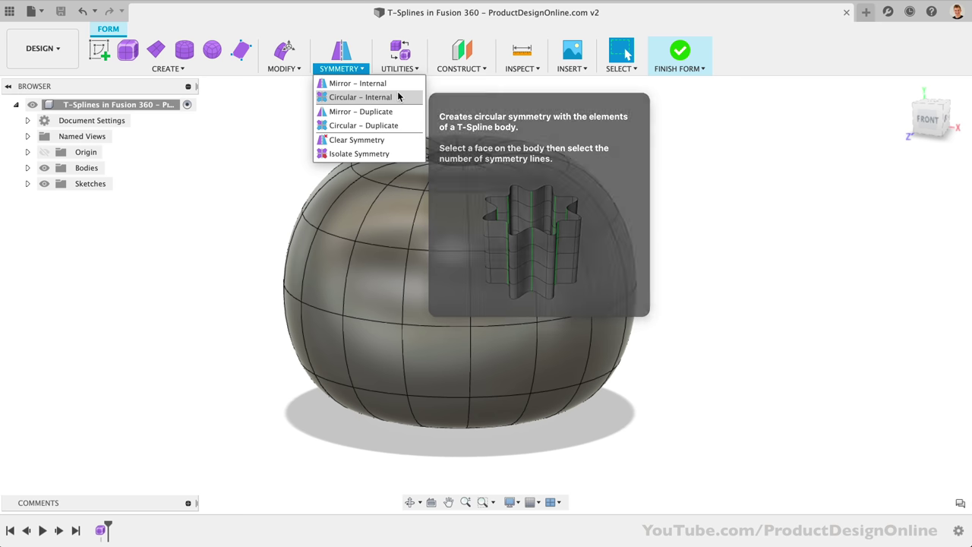
click(398, 97)
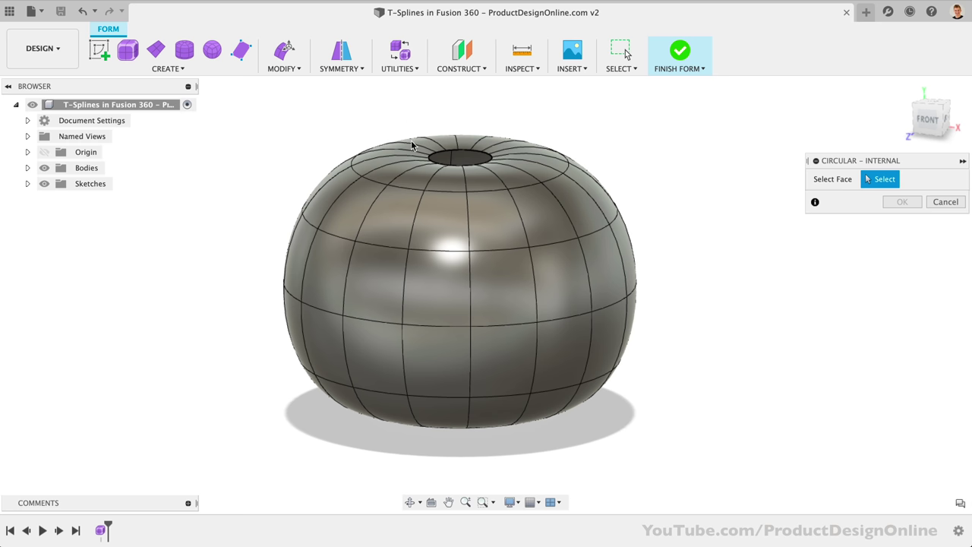
click(437, 231)
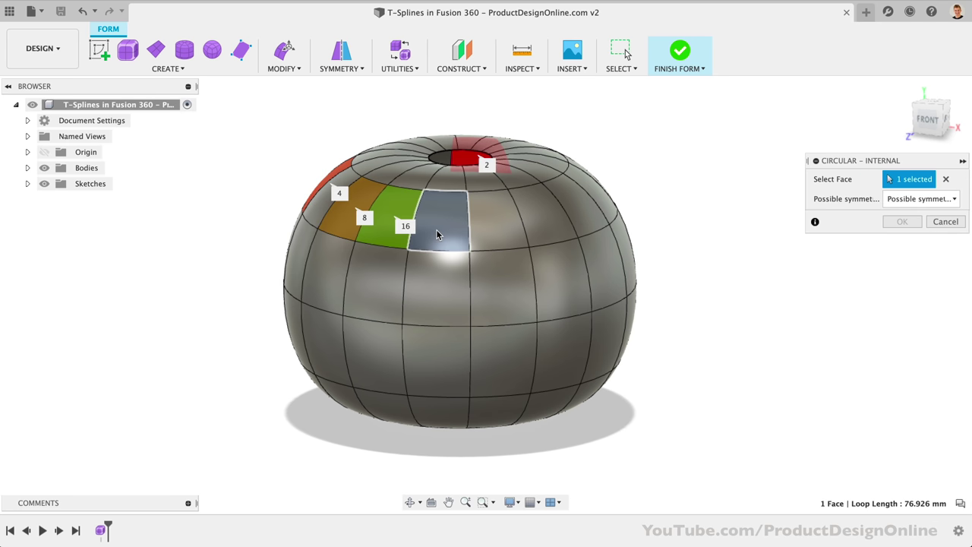
drag(849, 162, 720, 156)
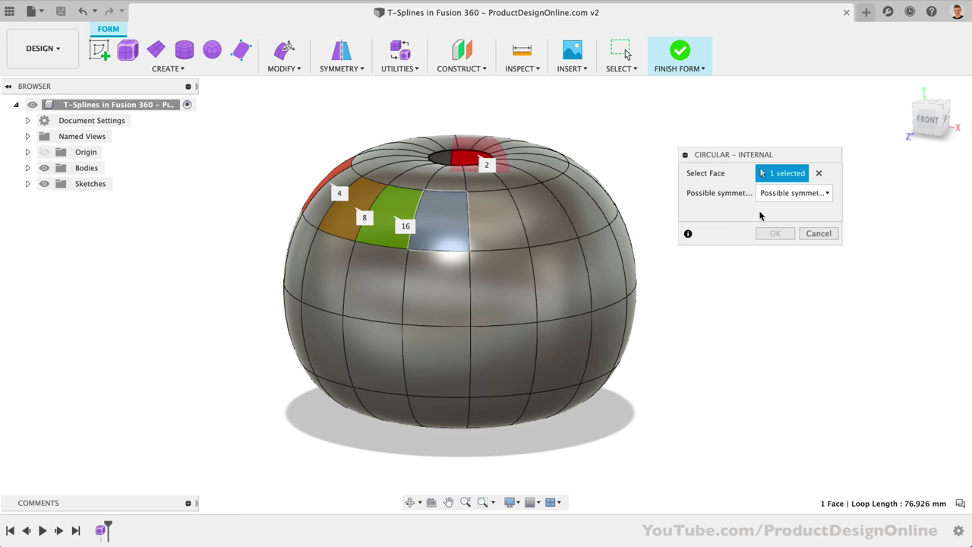
Step: Set Possible symmetry to 16 sided symmetry and apply it
click(786, 196)
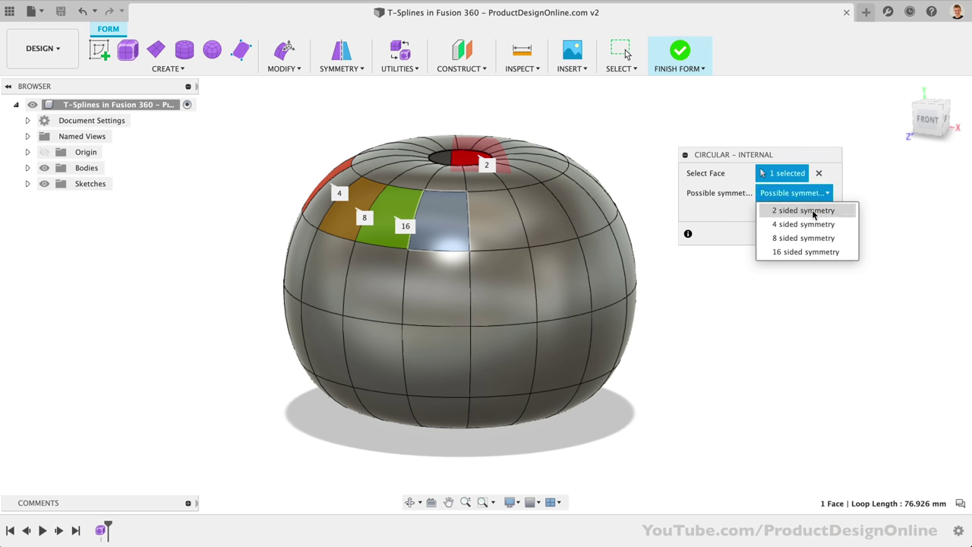
click(814, 212)
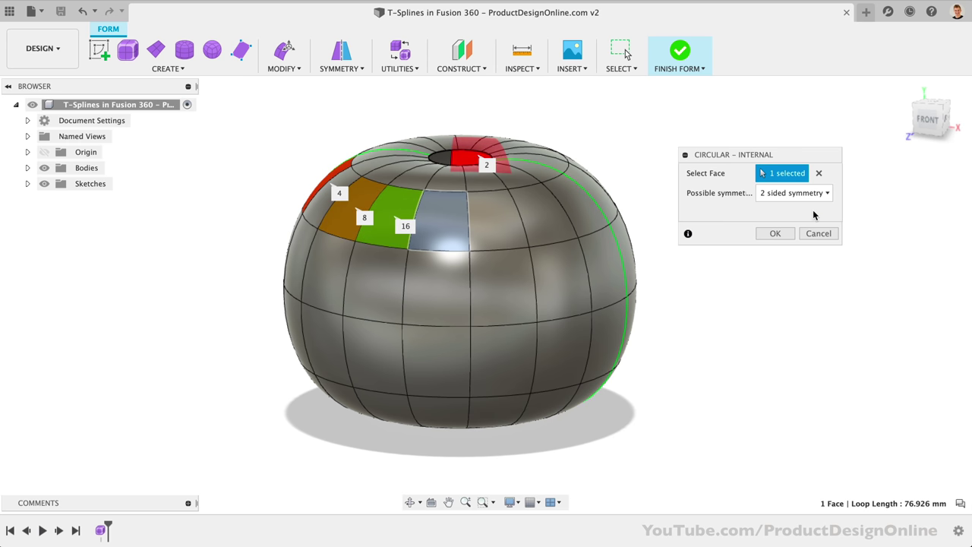
drag(931, 127, 945, 137)
click(796, 193)
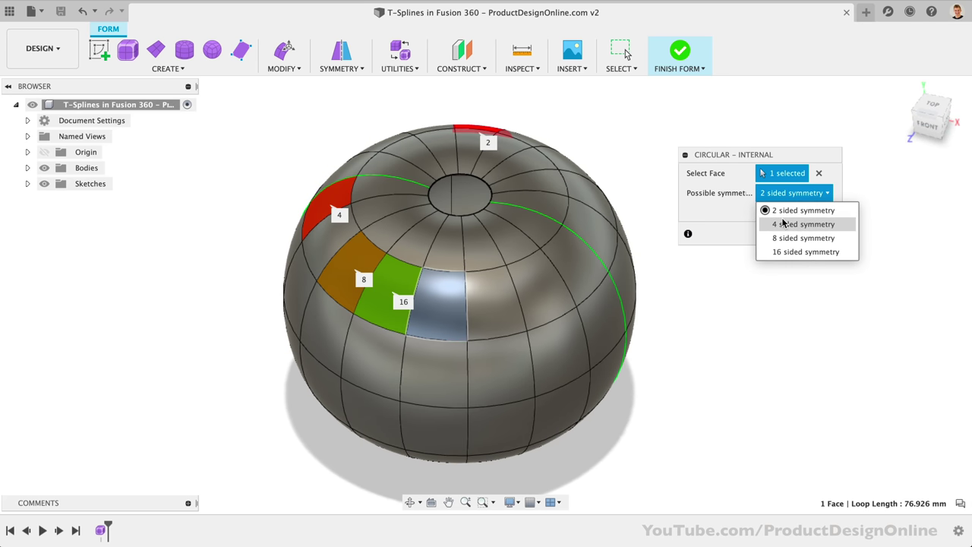
click(785, 222)
click(786, 195)
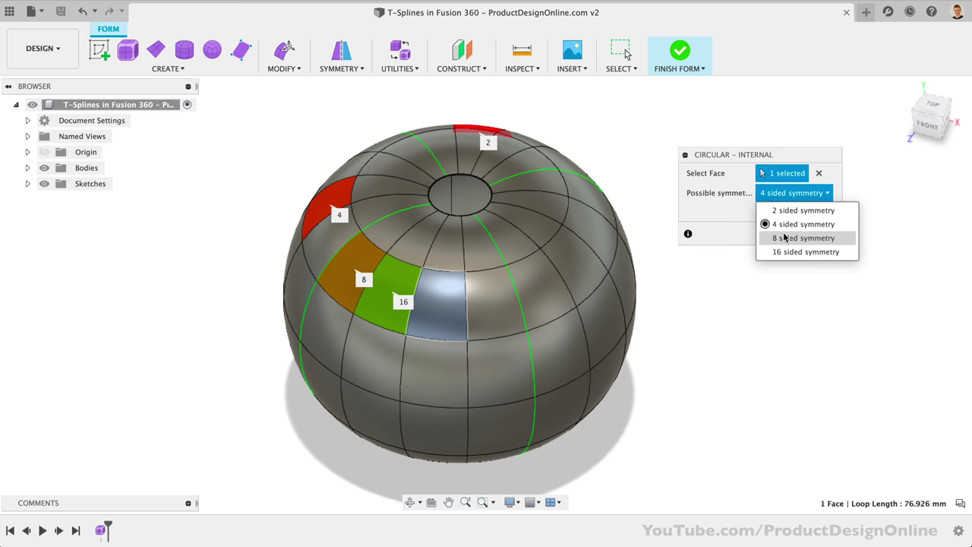
click(786, 237)
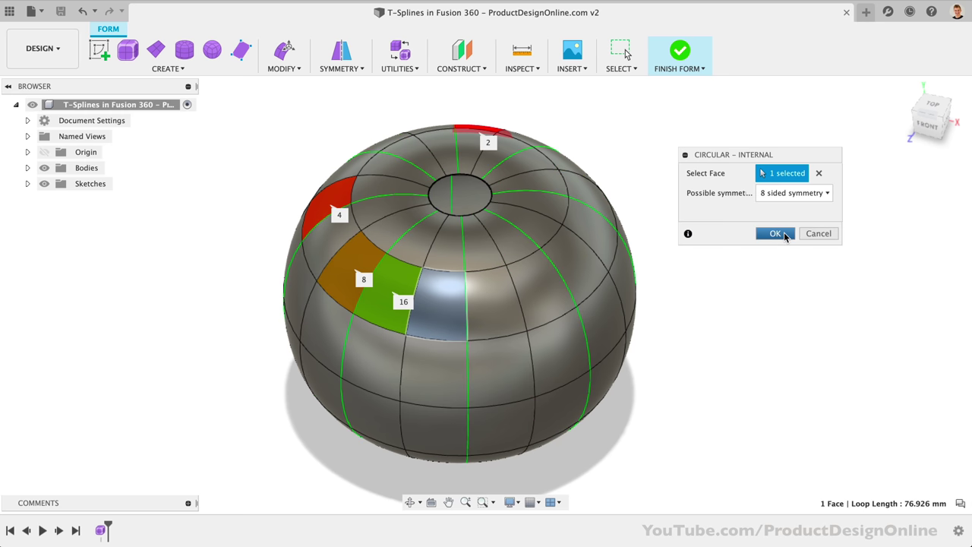
click(775, 198)
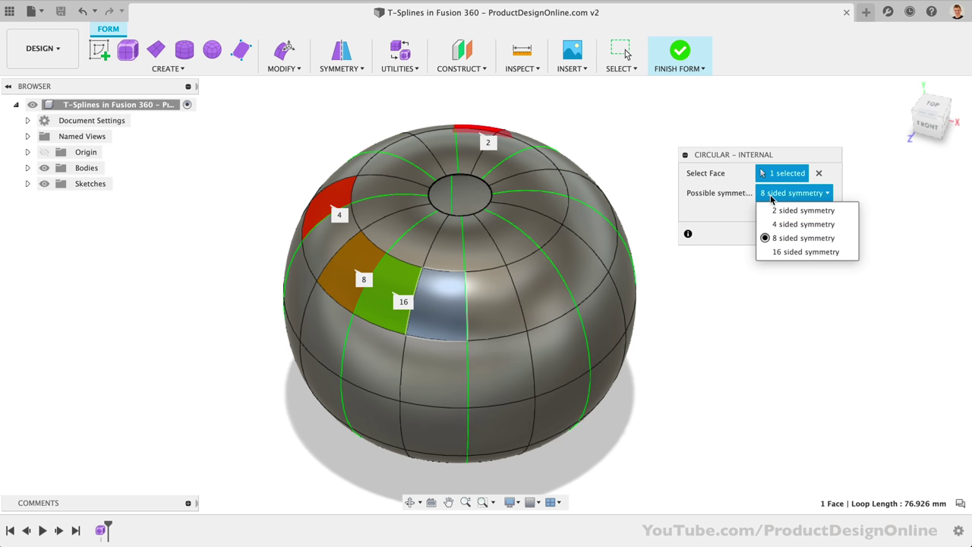
click(778, 252)
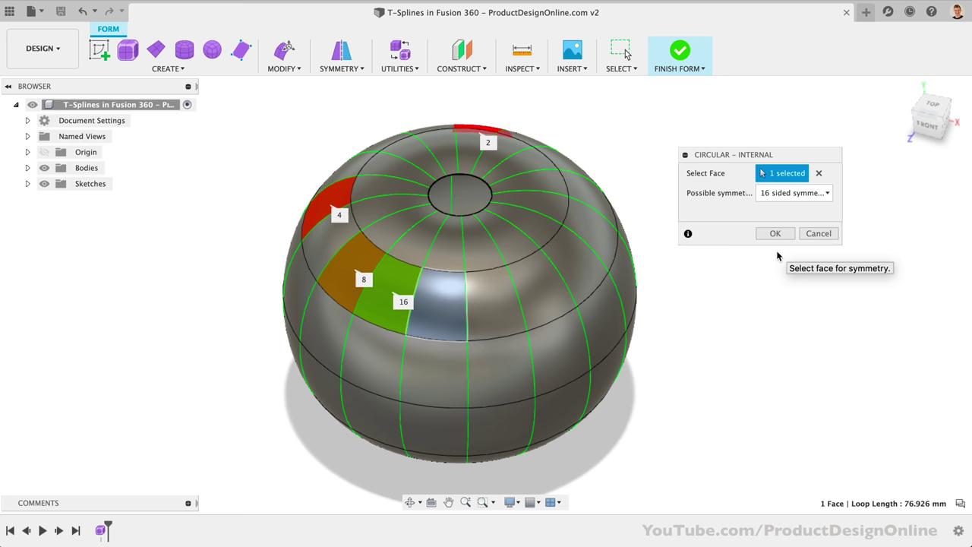
click(776, 233)
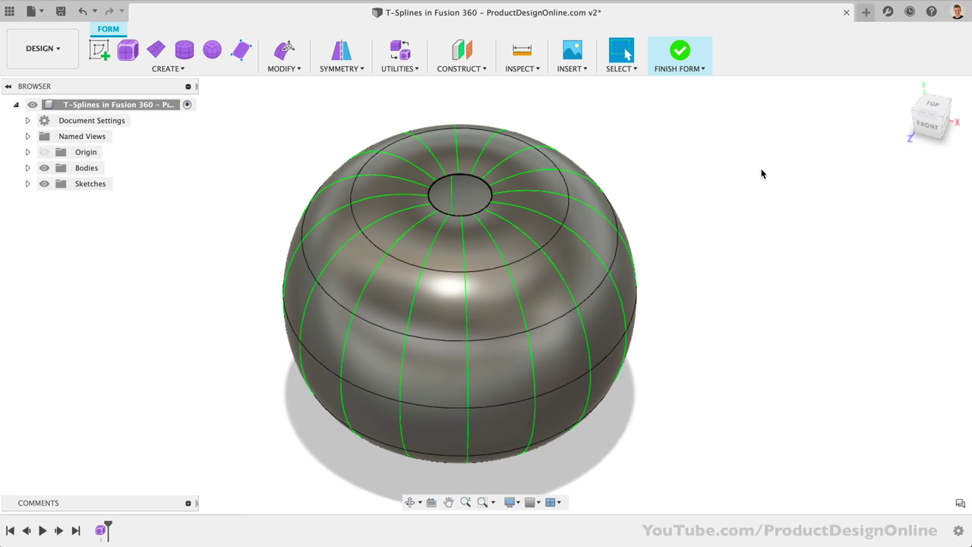
Step: Begin Insert Edge beside a vertical edge loop of the pumpkin body
drag(938, 106, 934, 114)
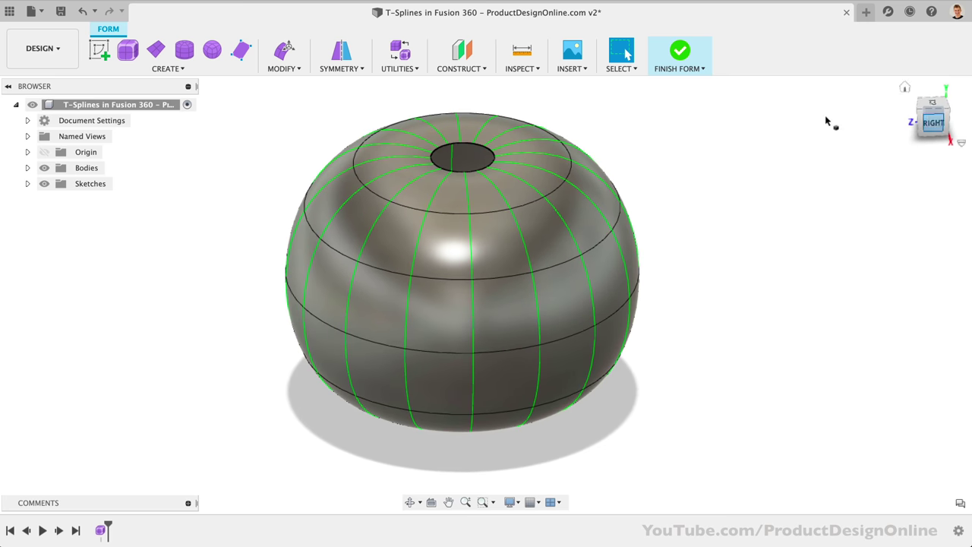
click(283, 68)
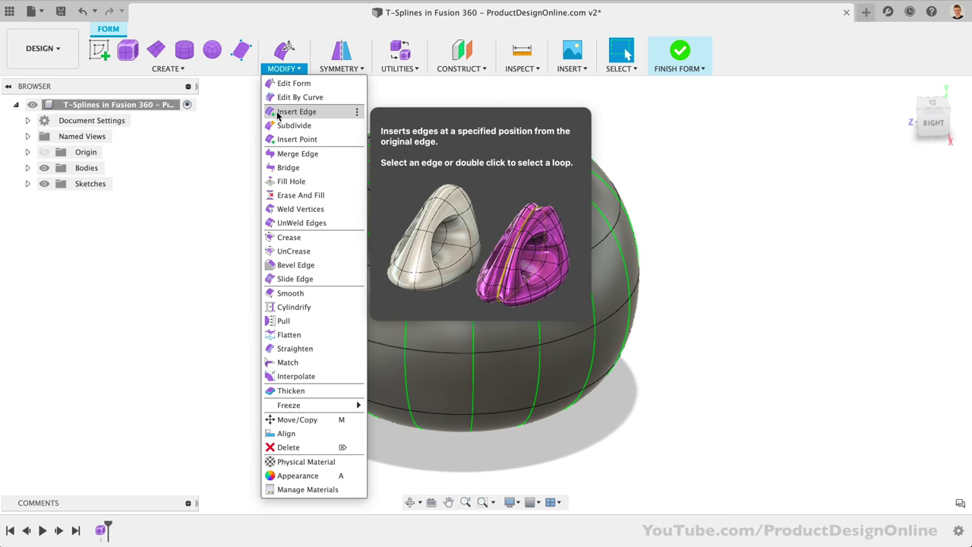
click(278, 112)
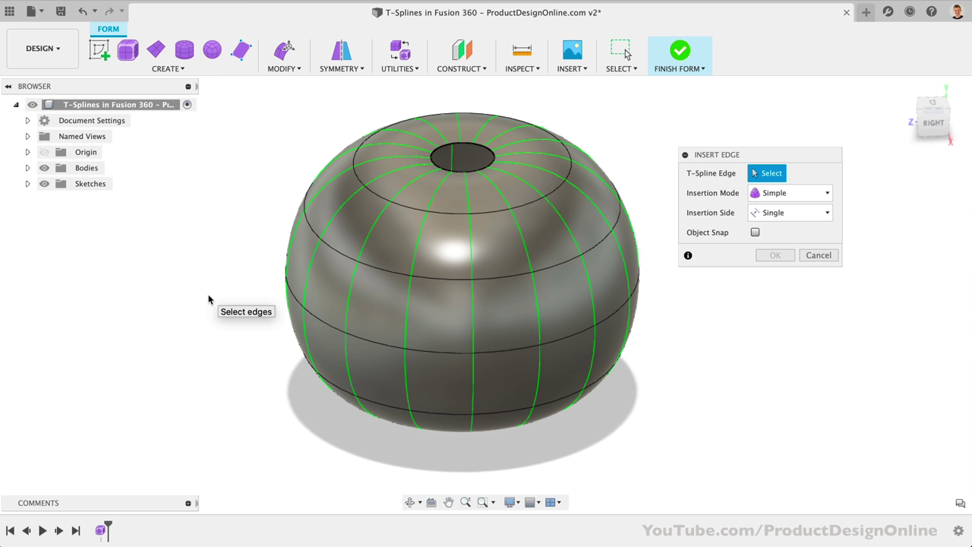
double_click(472, 261)
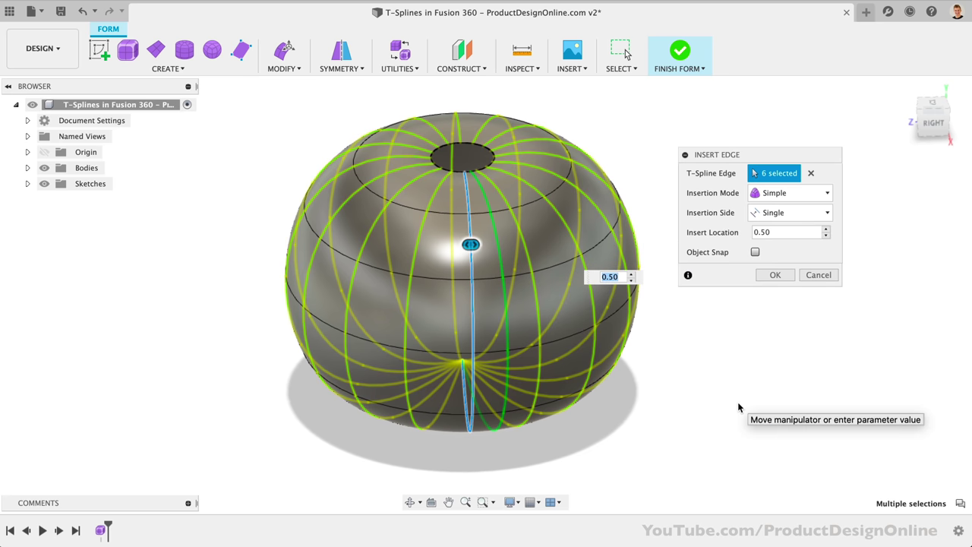
mouse_move(468, 245)
mouse_down()
mouse_move(453, 248)
mouse_move(496, 249)
mouse_move(463, 246)
mouse_move(482, 249)
mouse_up()
Step: Set Insert Location to 0.25 and Insertion Mode to Exact, then insert the edges
click(795, 232)
drag(794, 232, 750, 233)
text(0)
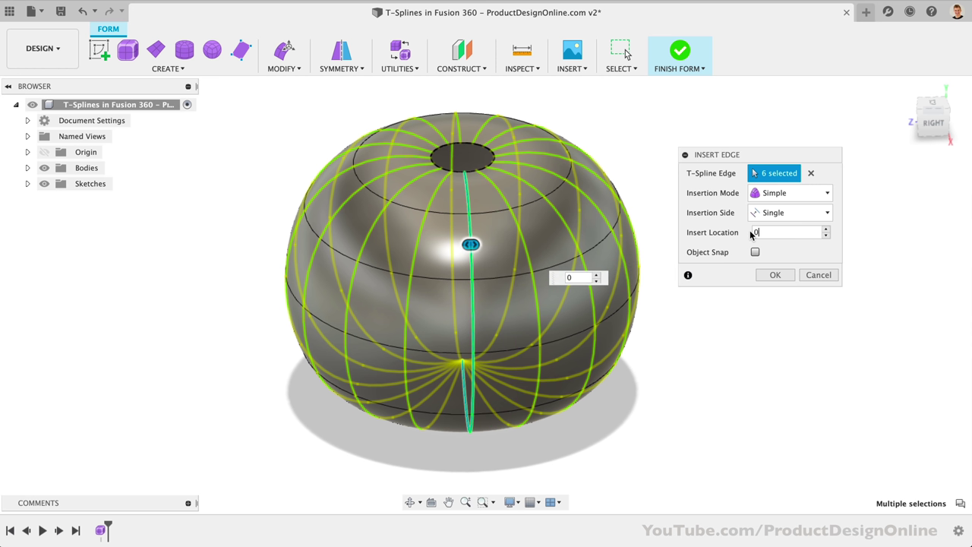
click(799, 232)
drag(799, 232, 727, 236)
text(0.25)
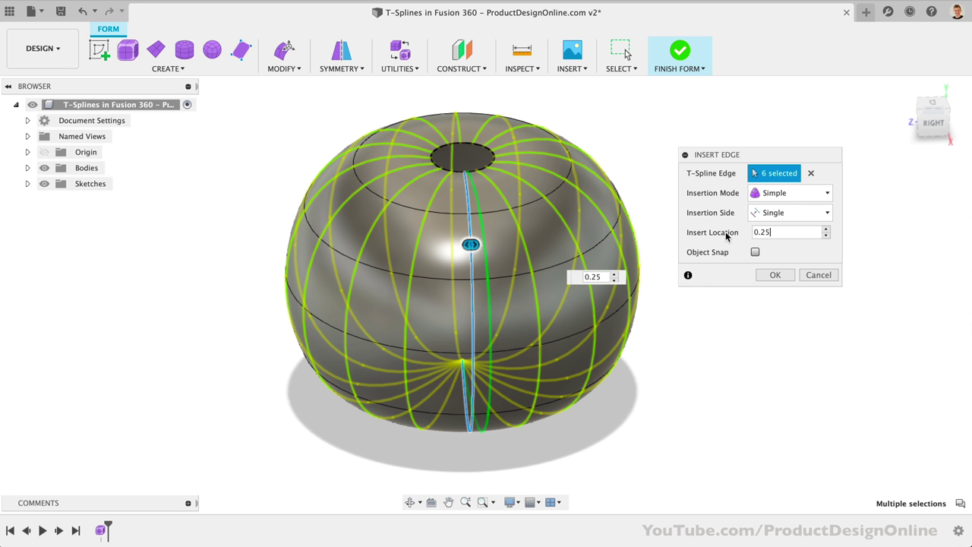
click(790, 195)
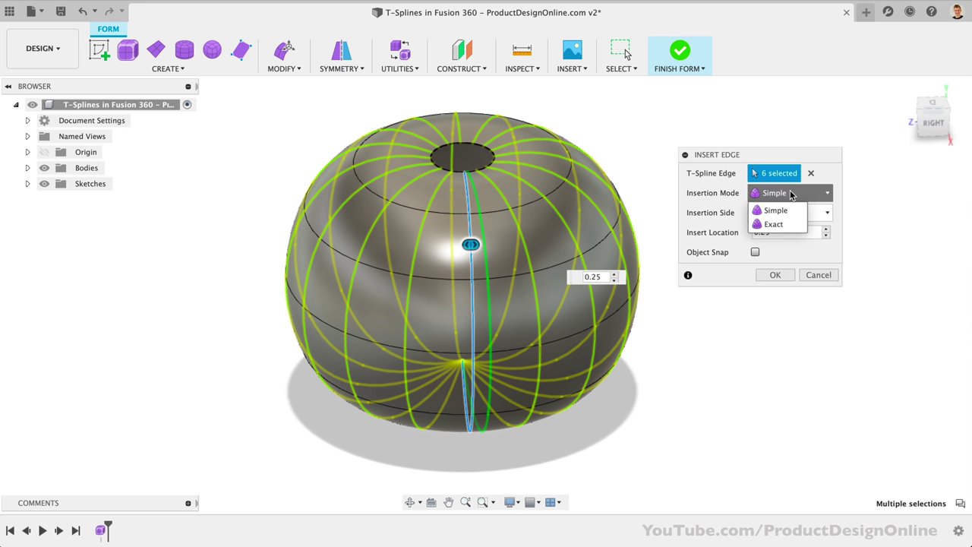
click(790, 223)
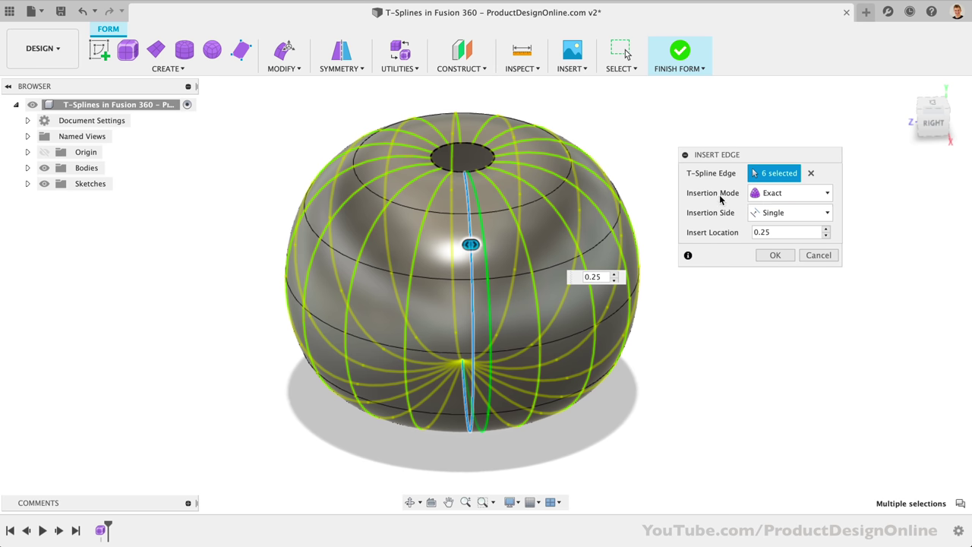
click(765, 256)
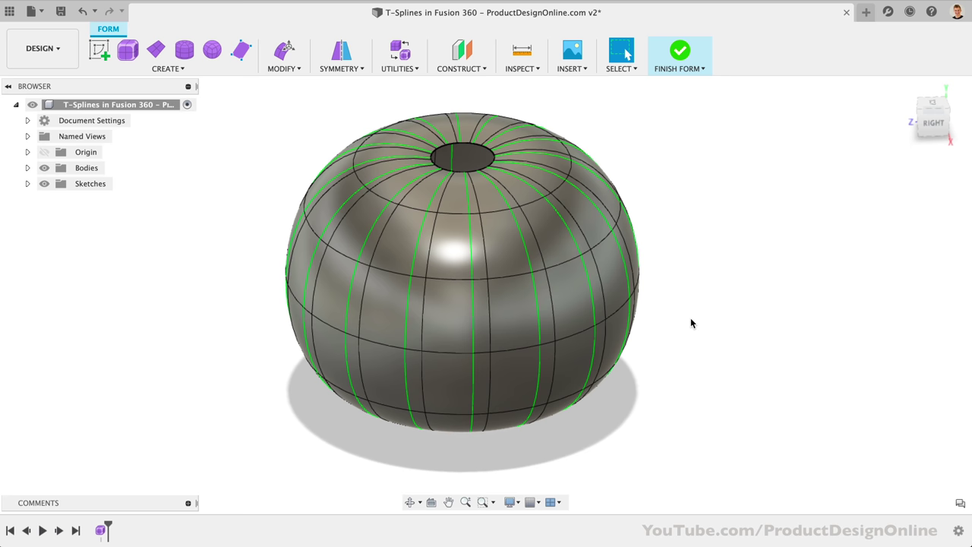
Step: Select the front vertical seam edges from the top opening down to the bottom edge
click(935, 123)
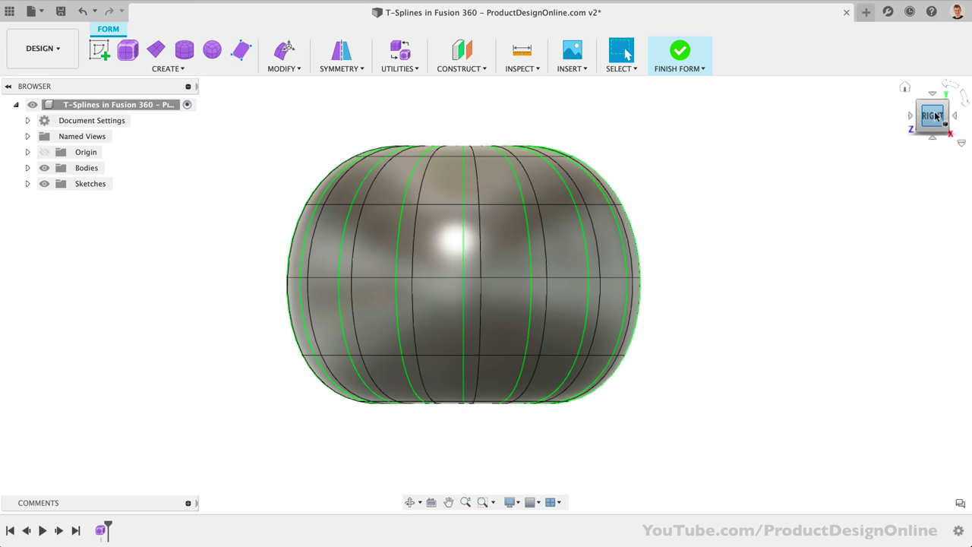
drag(935, 123, 935, 138)
click(461, 275)
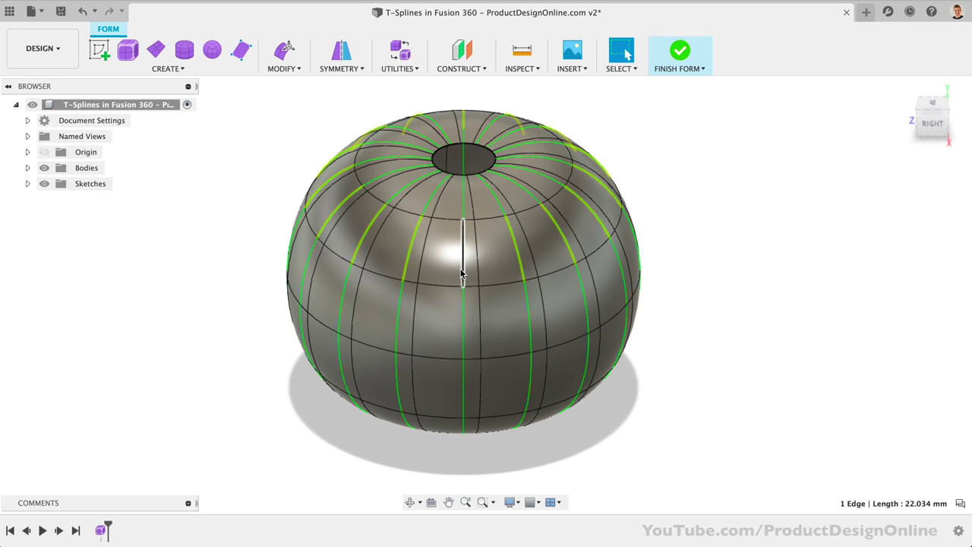
shift+click(461, 320)
shift+click(465, 416)
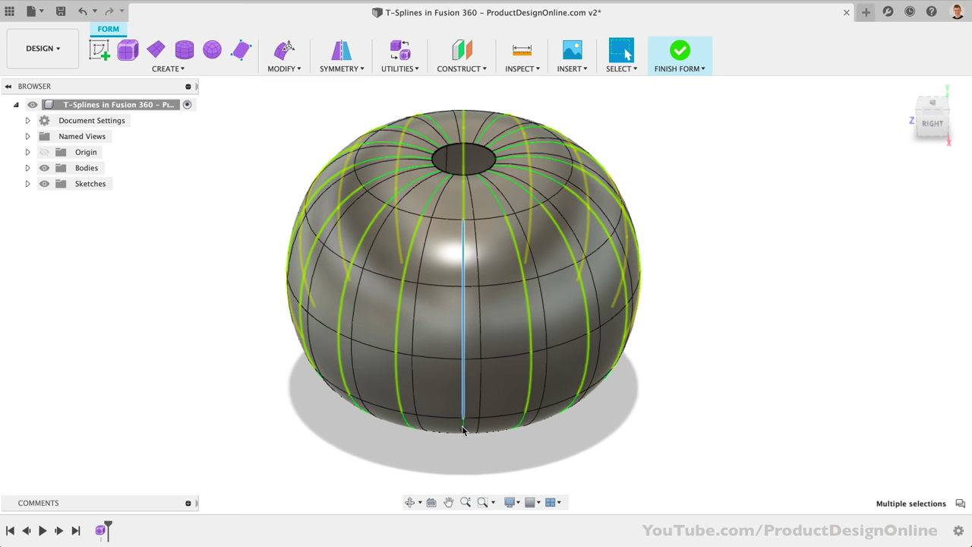
scroll(464, 430, up, 3)
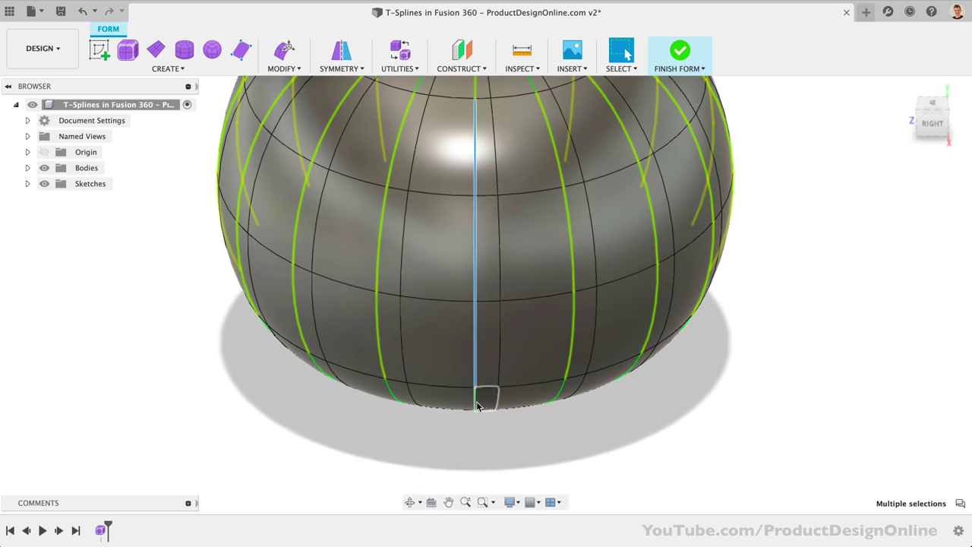
shift+click(474, 401)
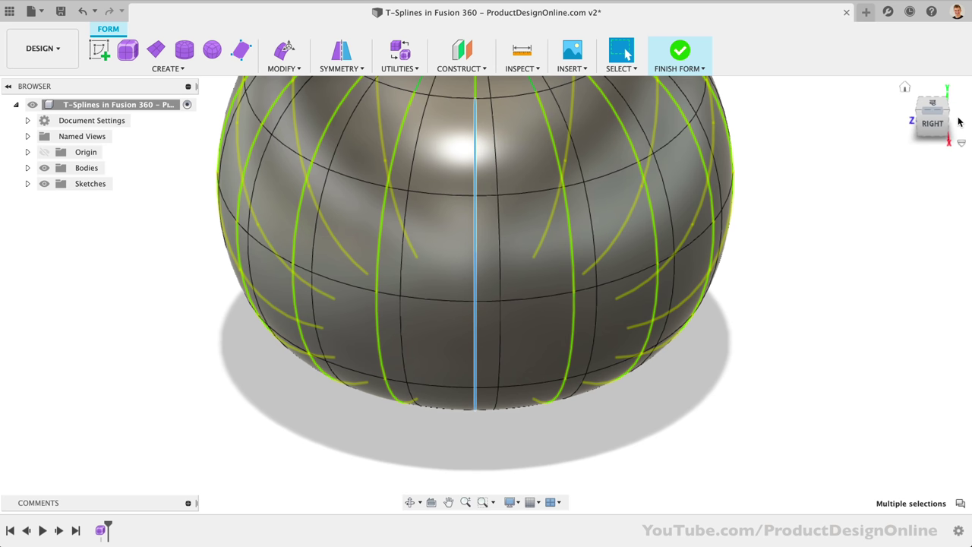
mouse_move(935, 130)
mouse_down()
mouse_move(932, 155)
mouse_move(931, 99)
mouse_move(931, 141)
mouse_up()
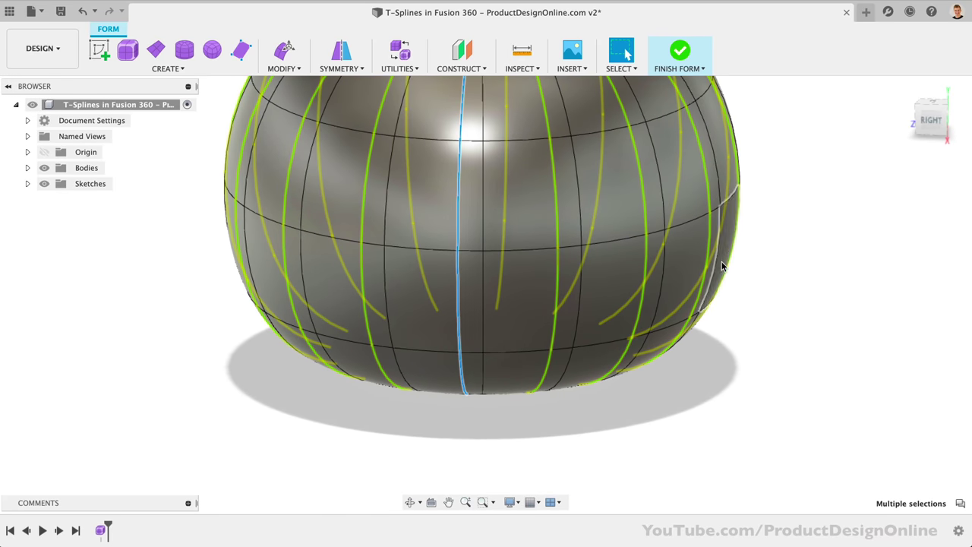
scroll(714, 270, down, 3)
scroll(709, 267, up, 2)
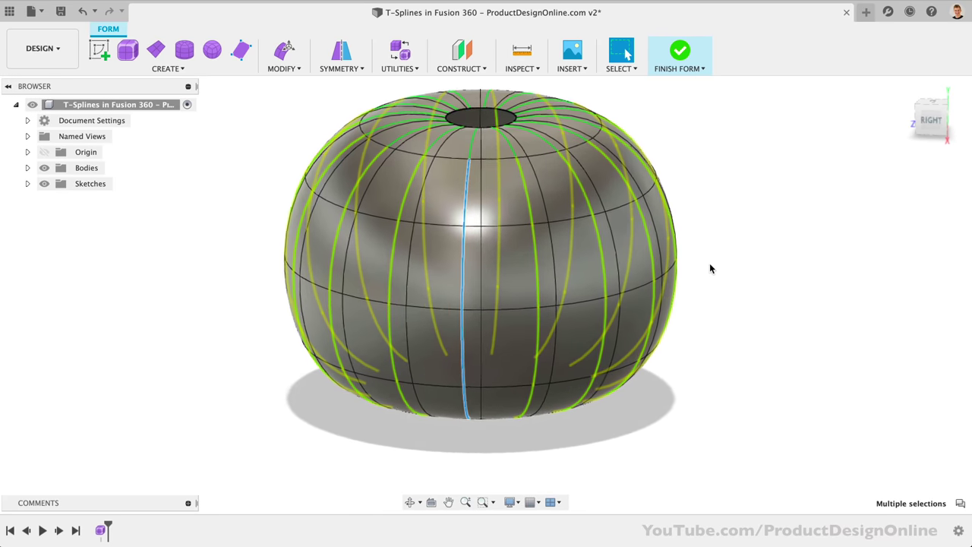
Step: Push the selected seam edges inward by -8 mm with Edit Form, then clear the selection
right_click(466, 171)
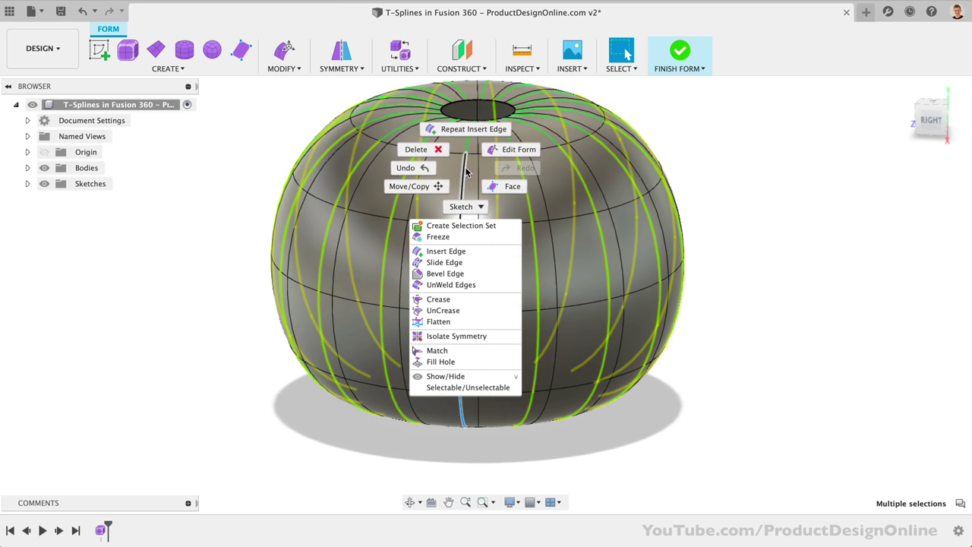
click(495, 150)
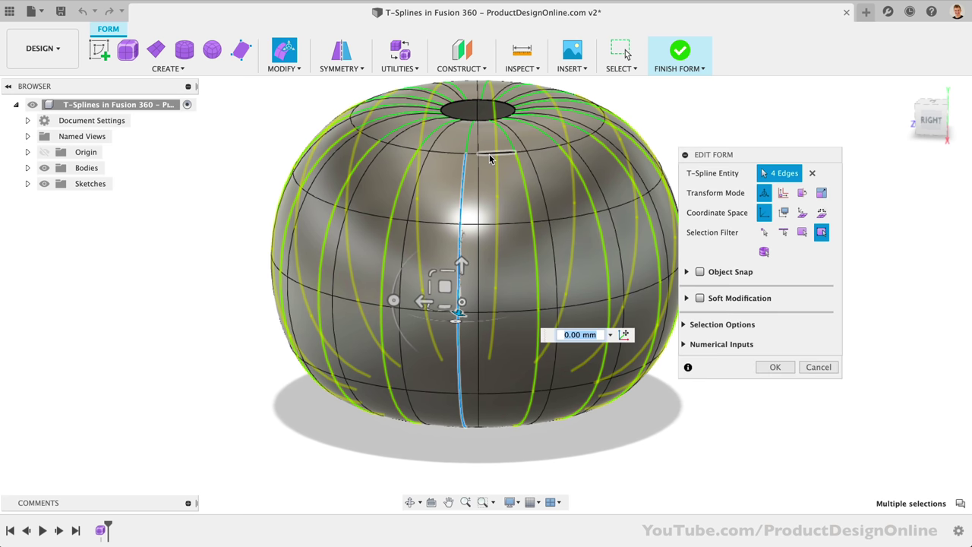
shift+middle_drag(942, 133, 942, 141)
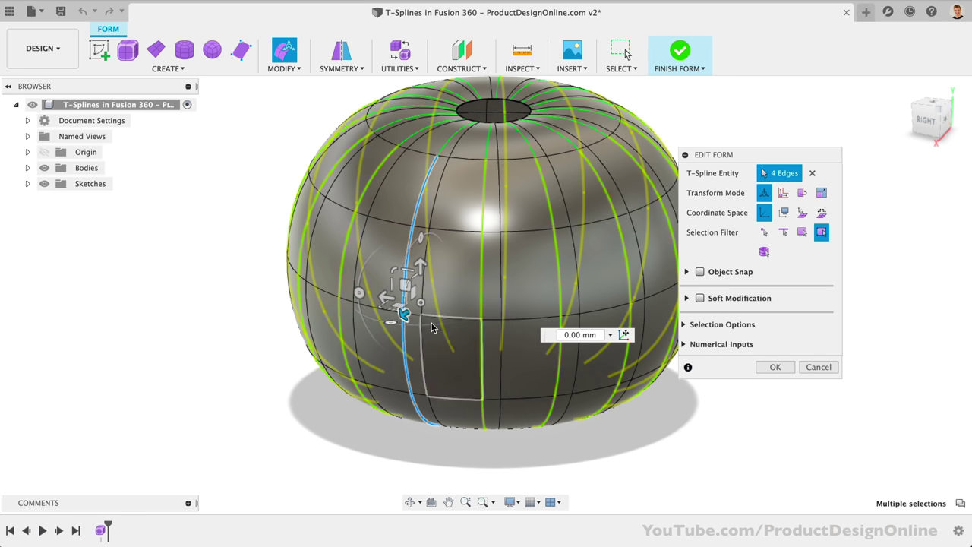
drag(404, 313, 423, 327)
text(-8)
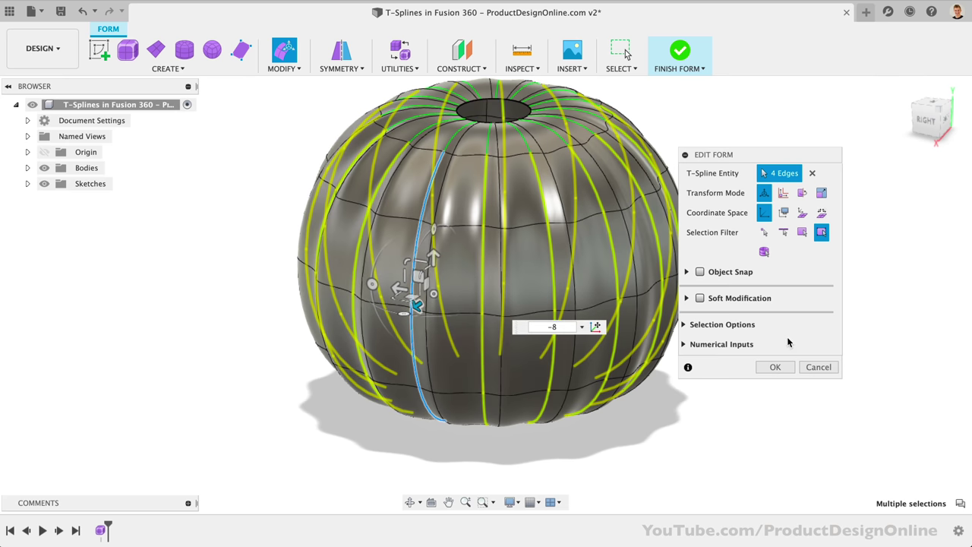
click(771, 369)
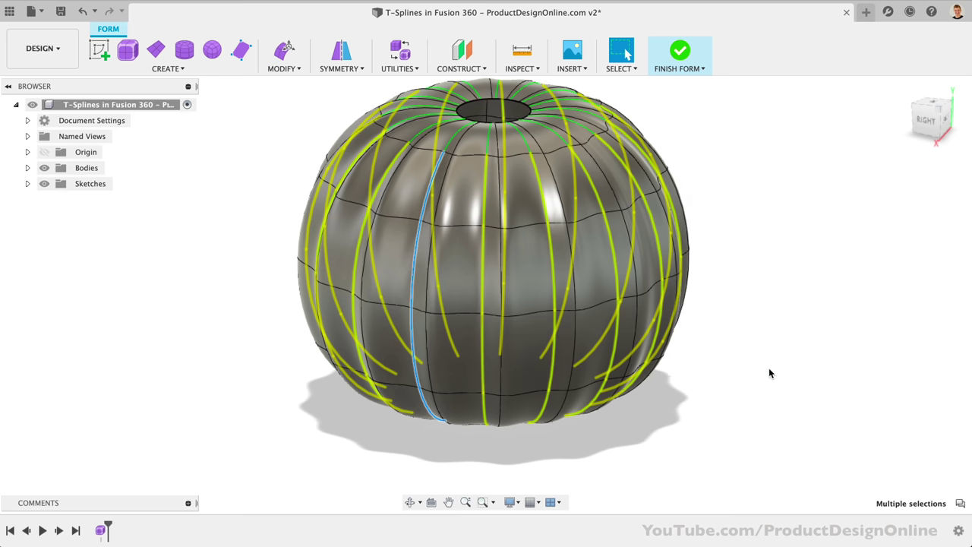
click(757, 396)
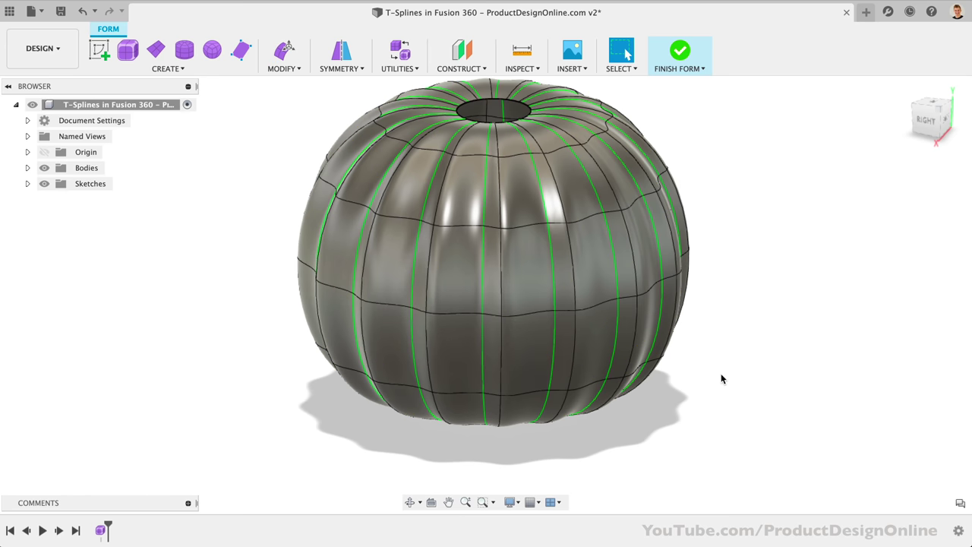
click(340, 67)
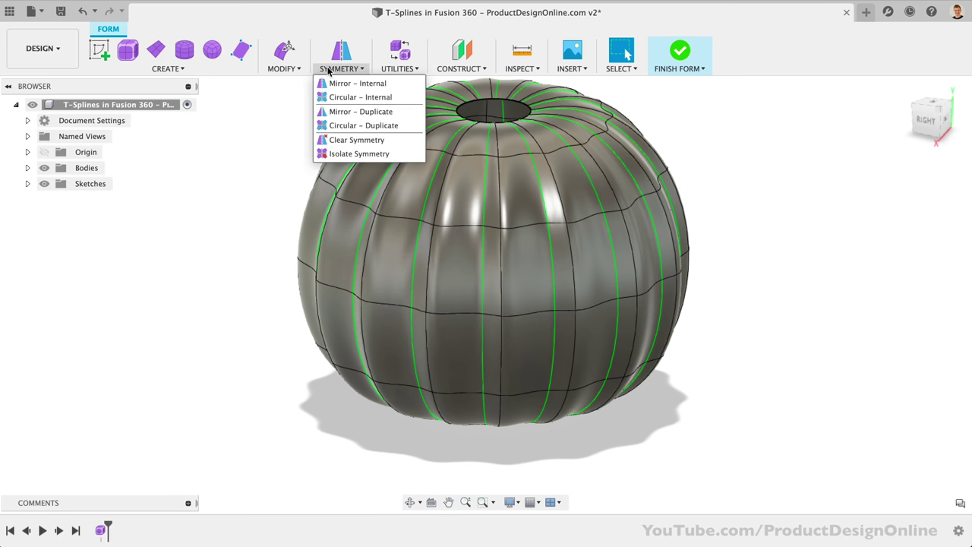
Step: Clear Symmetry on the pumpkin body and return to the Home view
click(390, 140)
click(405, 165)
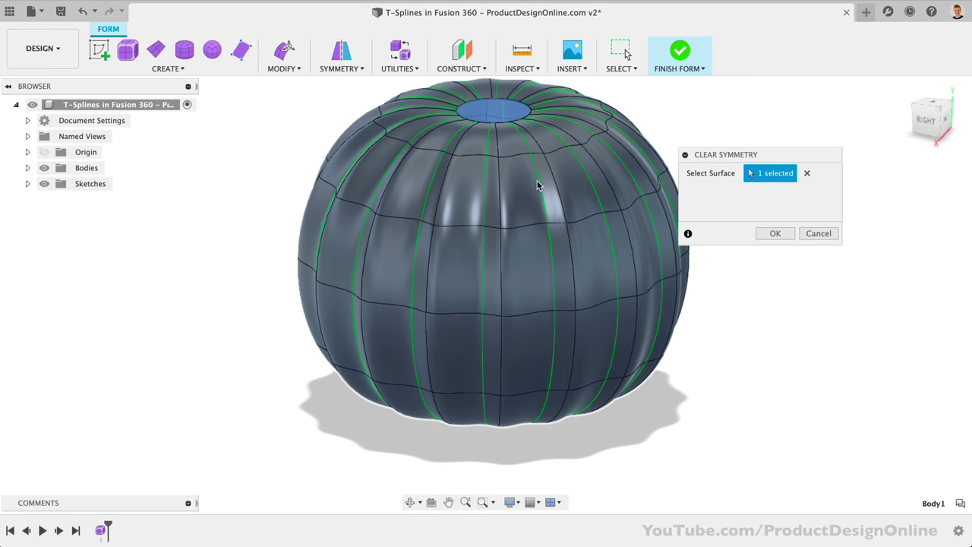
click(775, 233)
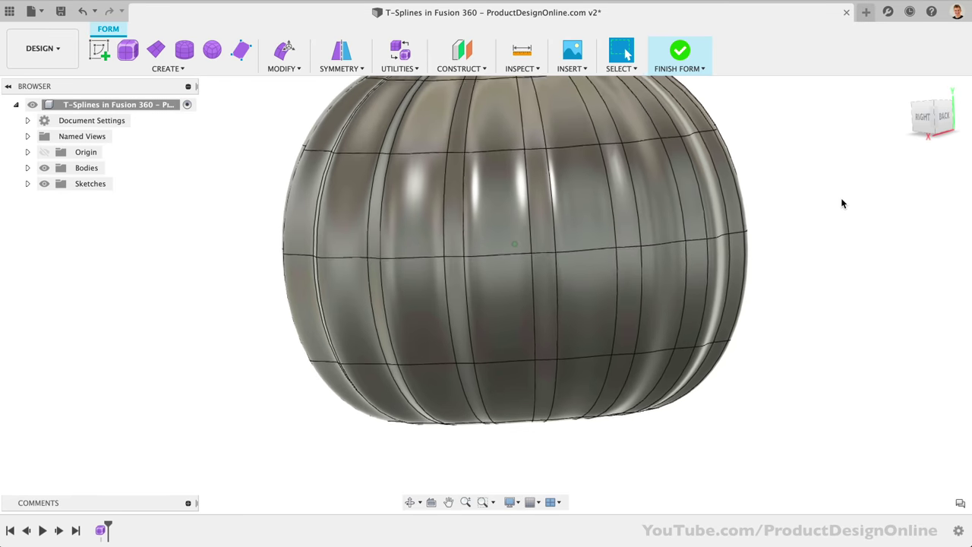
click(904, 87)
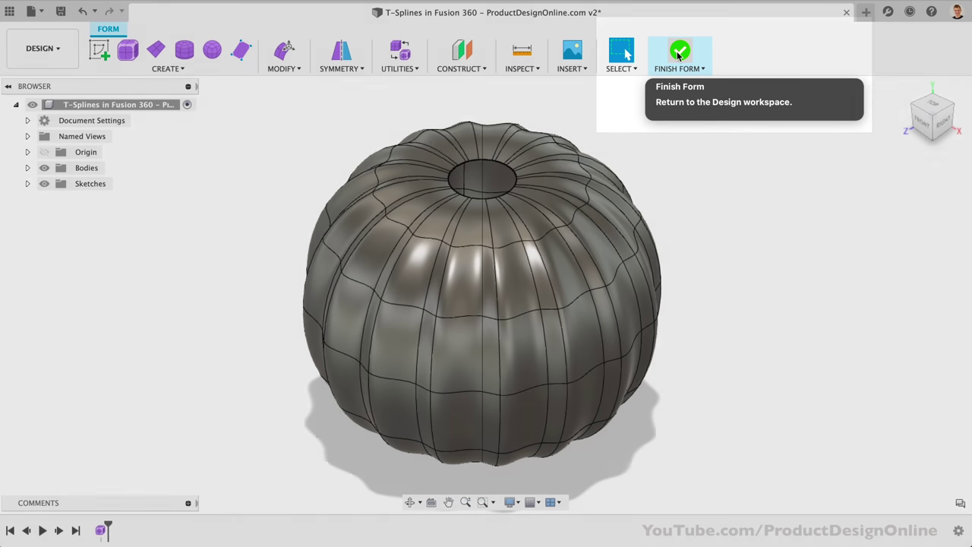
Step: Finish Form, then select and deselect Body1 (1) in the Bodies folder to check it
click(679, 53)
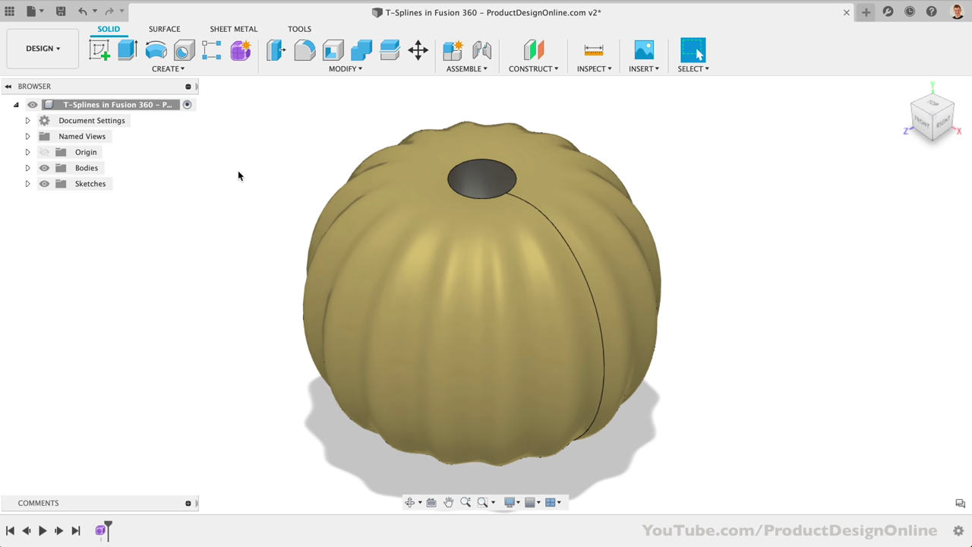
click(27, 168)
click(96, 184)
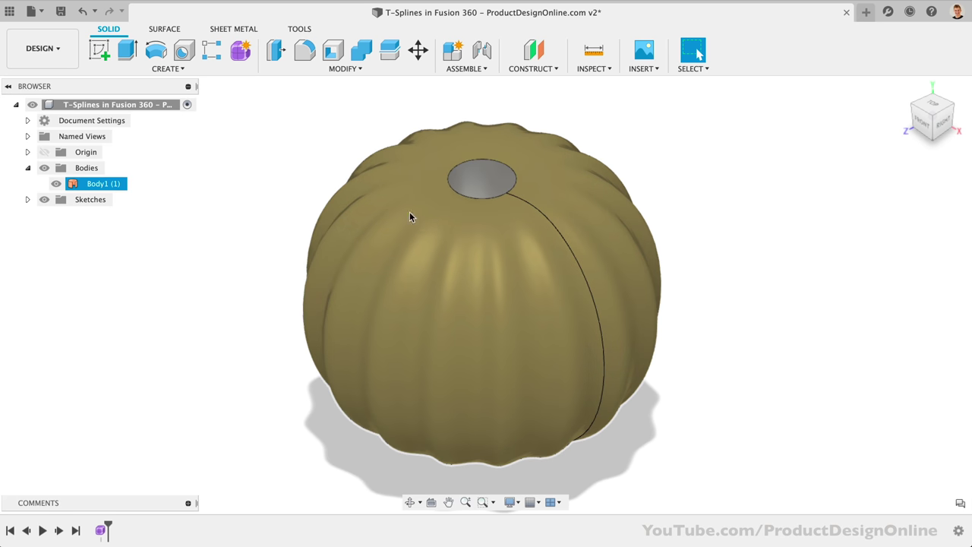
click(299, 214)
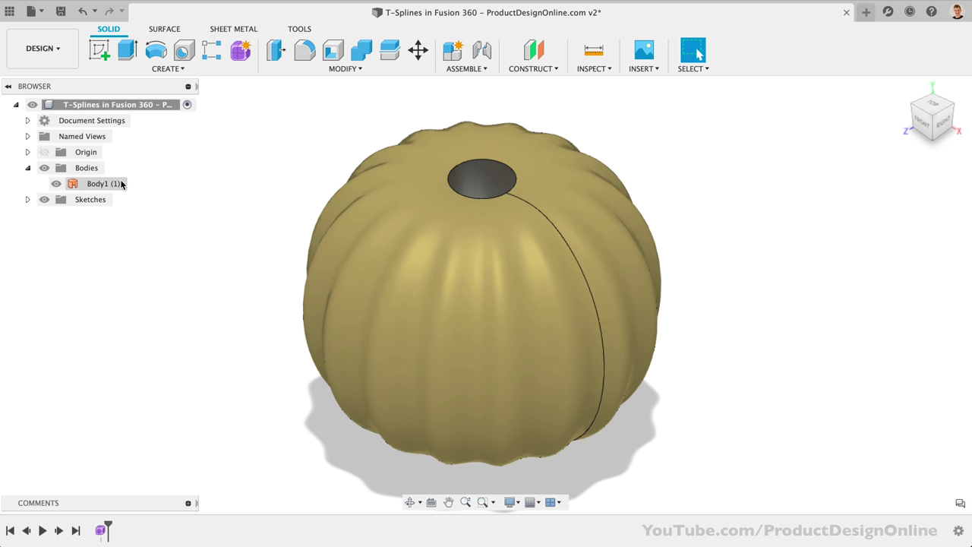
click(97, 183)
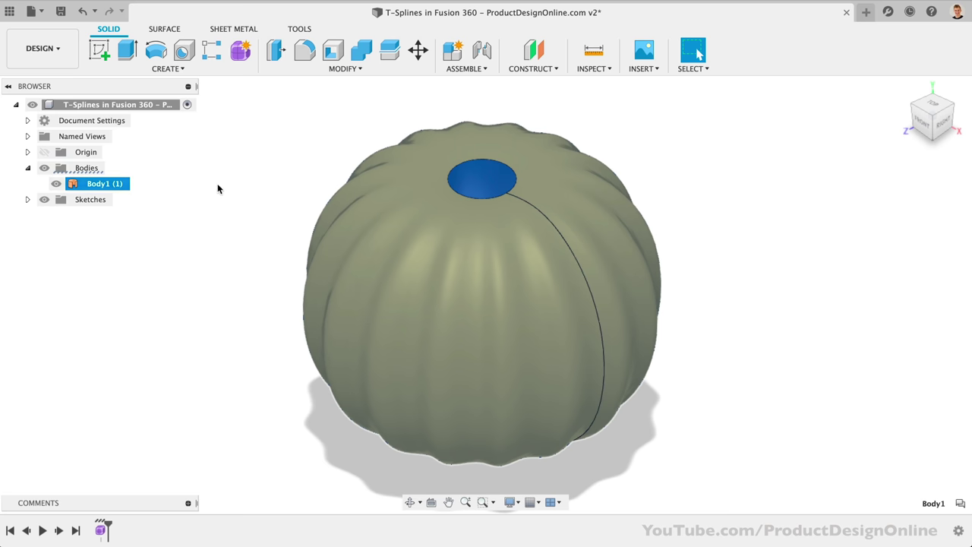
click(217, 188)
click(486, 190)
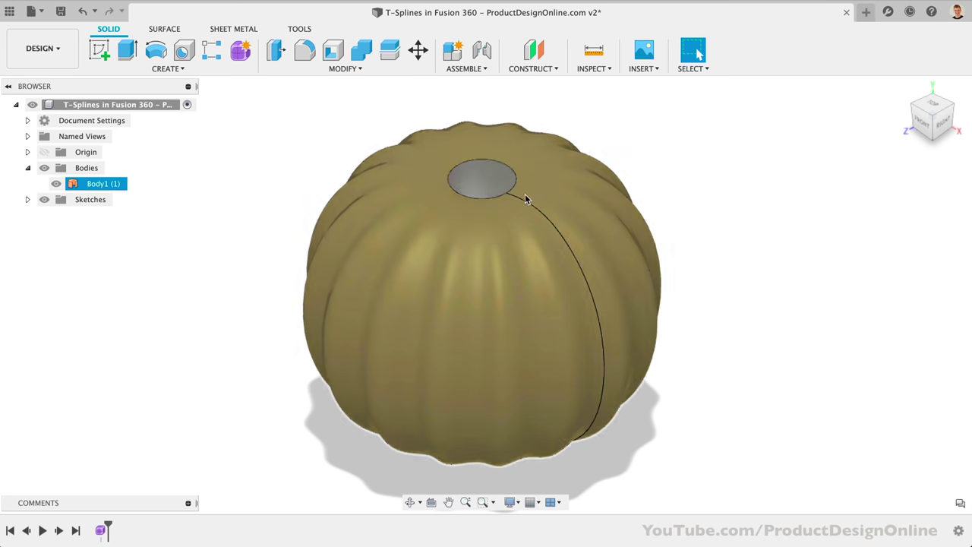
click(210, 230)
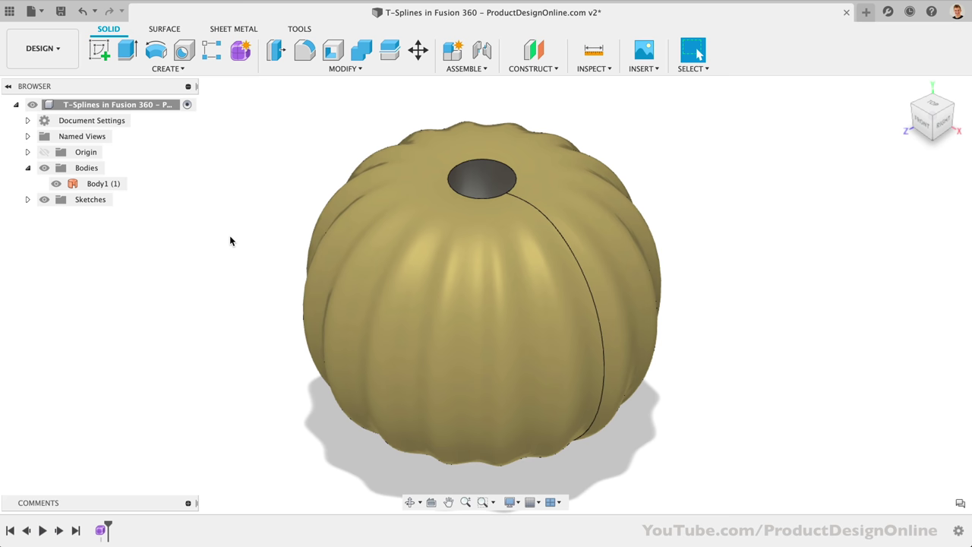
Step: Reopen the Form feature from the timeline and select the top opening's rim edge loop
double_click(100, 532)
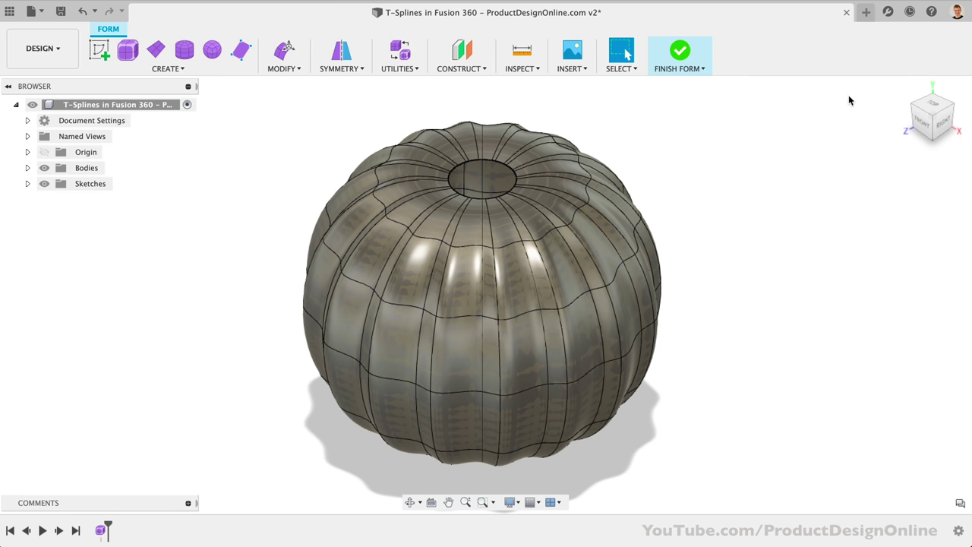
click(905, 87)
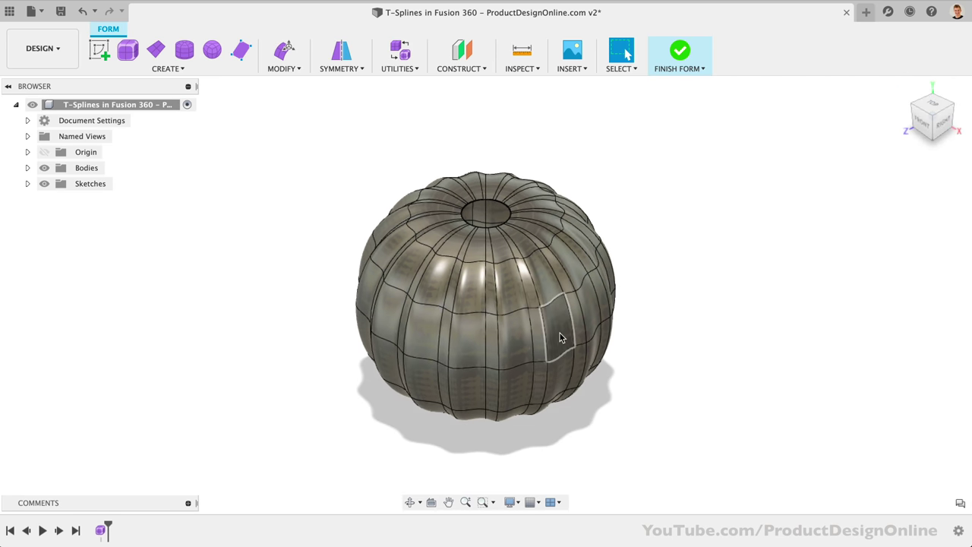
scroll(560, 337, up, 5)
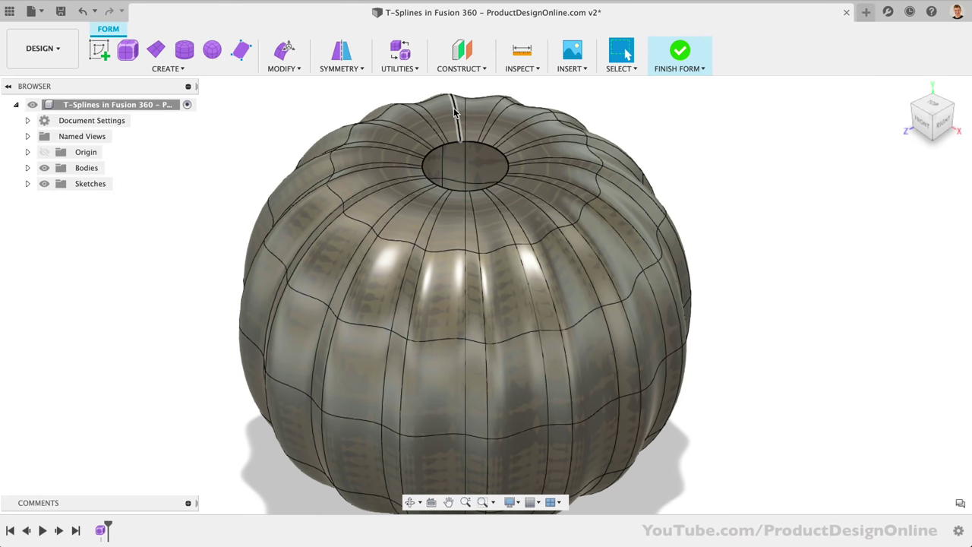
scroll(438, 152, up, 5)
scroll(438, 149, up, 5)
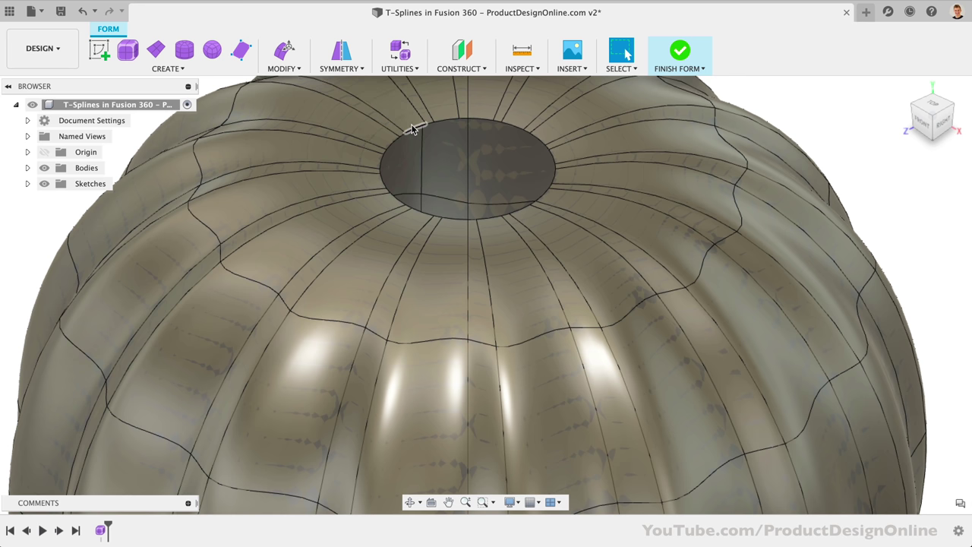
double_click(413, 128)
Step: Open Edit Form on the top rim ring and try scaling it, down to about 0.298
right_click(413, 128)
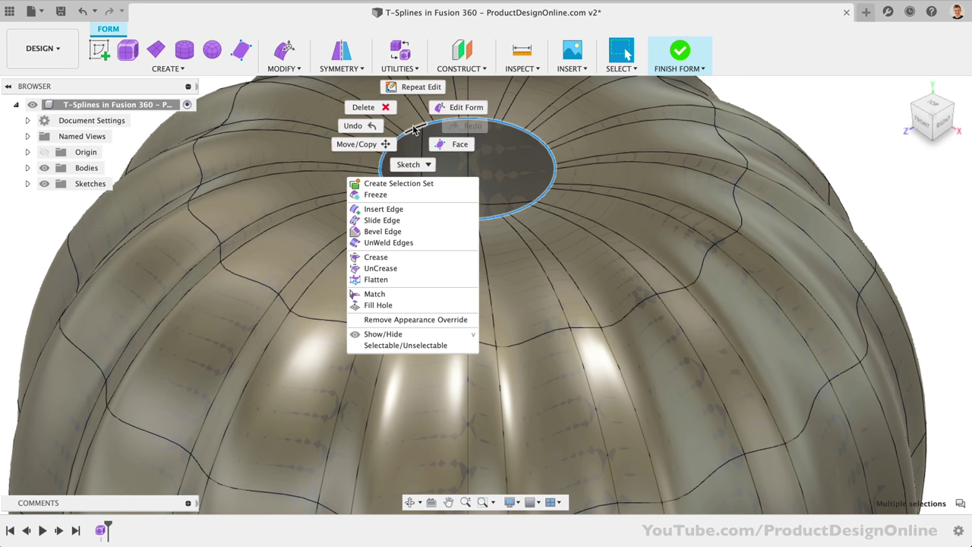
click(434, 113)
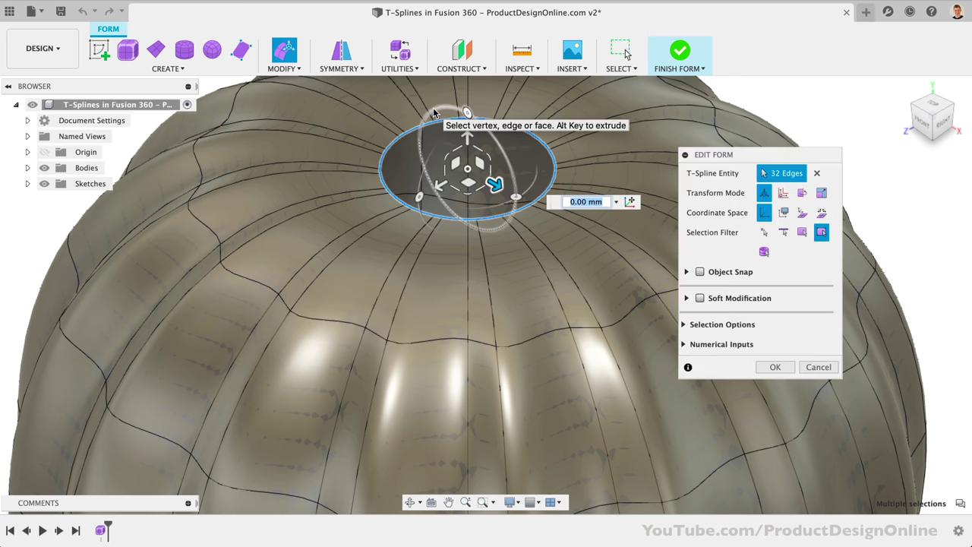
click(467, 168)
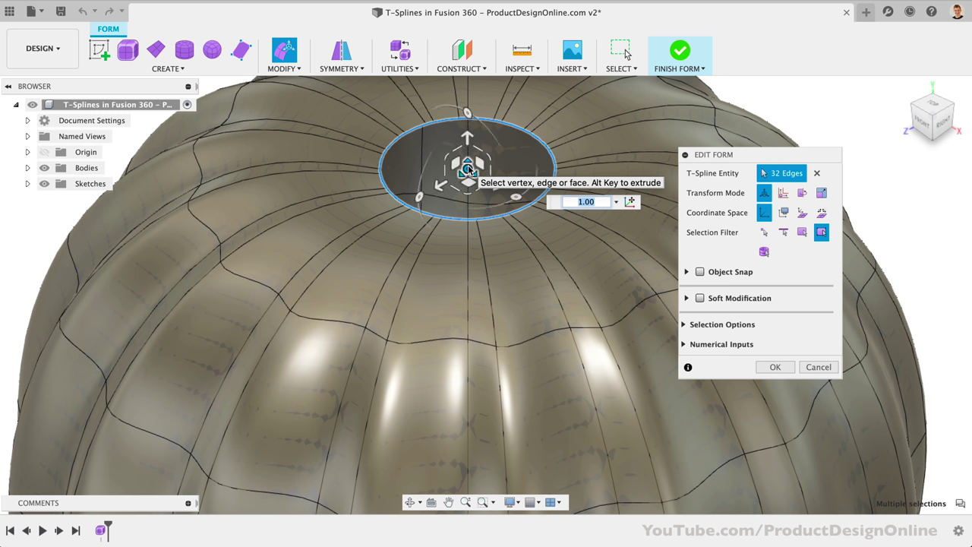
drag(467, 169, 492, 175)
shift+middle_drag(492, 177, 457, 214)
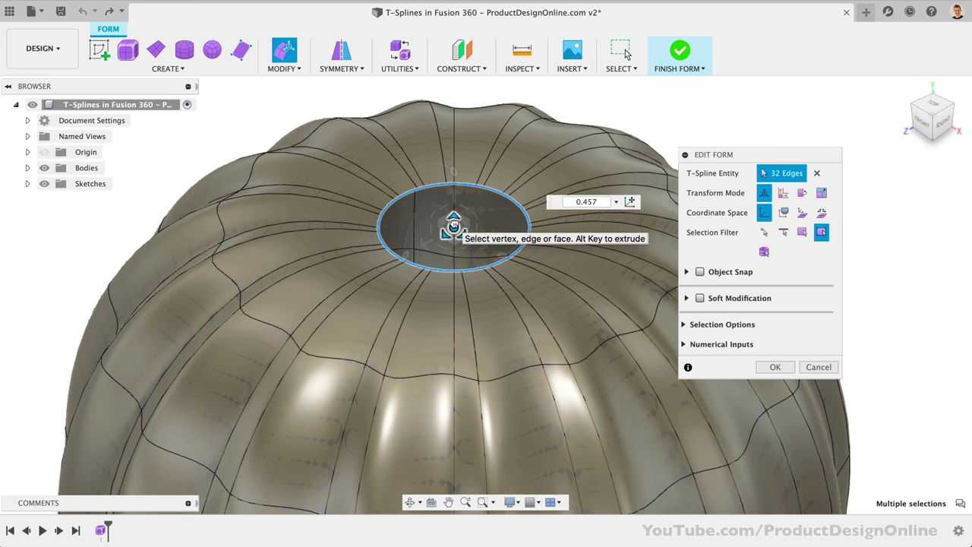
mouse_move(453, 226)
mouse_down()
mouse_move(482, 229)
mouse_move(459, 228)
mouse_up()
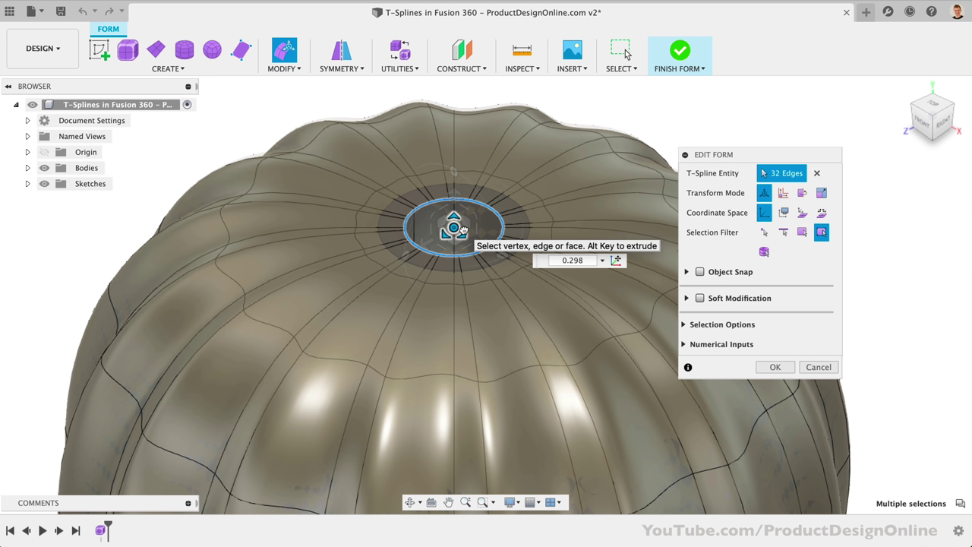
drag(462, 229, 465, 233)
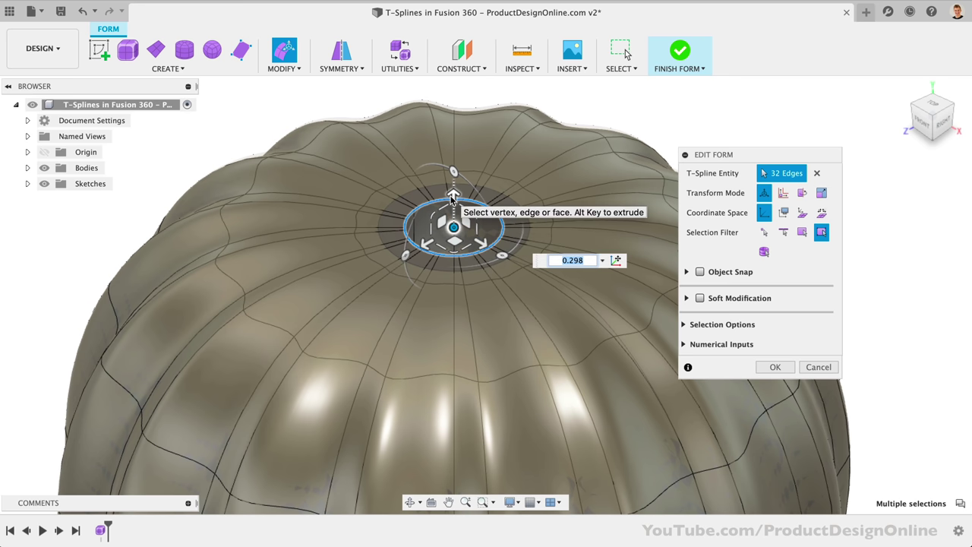
Step: Pull the rim up 23 mm into a stem, taper its tip to 0.701 scale, and confirm
drag(453, 197, 448, 62)
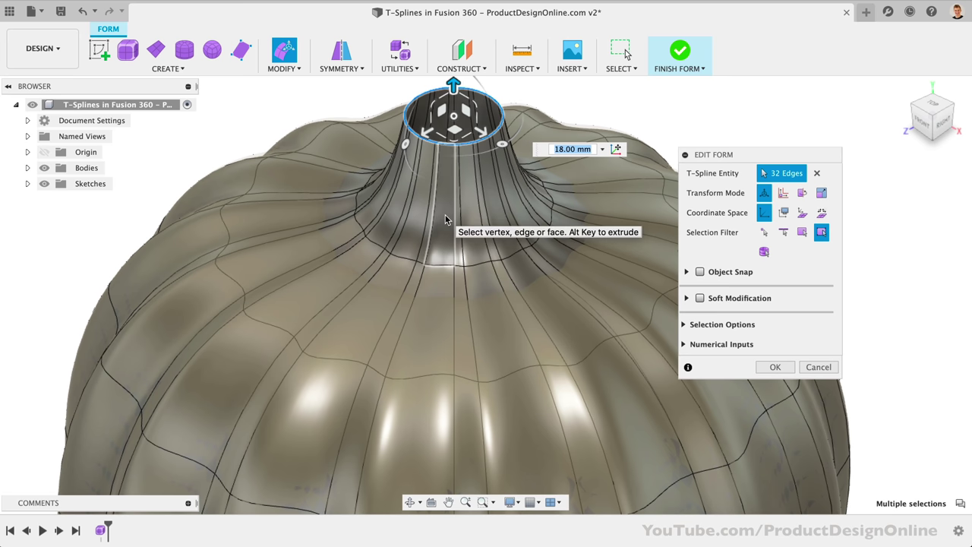
key(ctrl+z)
middle_drag(447, 218, 435, 264)
drag(436, 262, 436, 122)
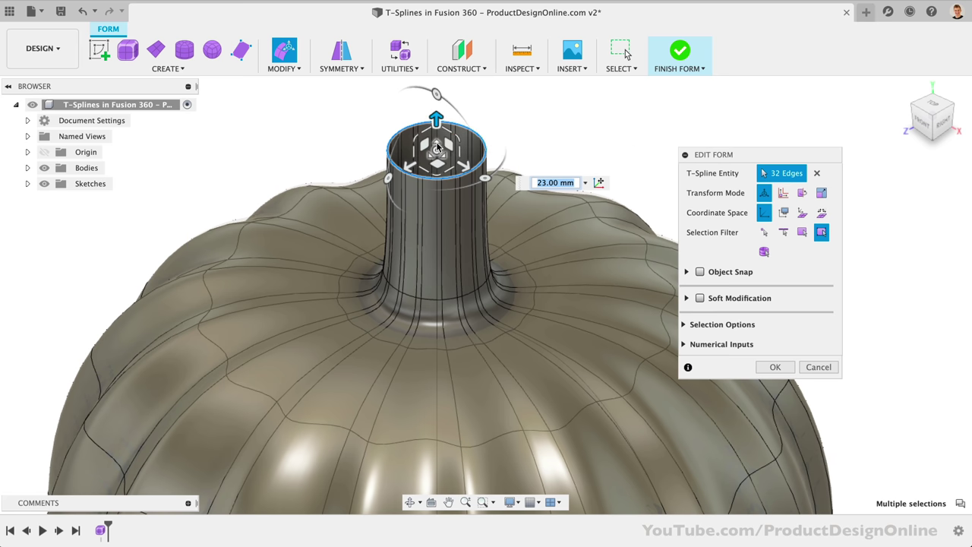
drag(437, 149, 451, 152)
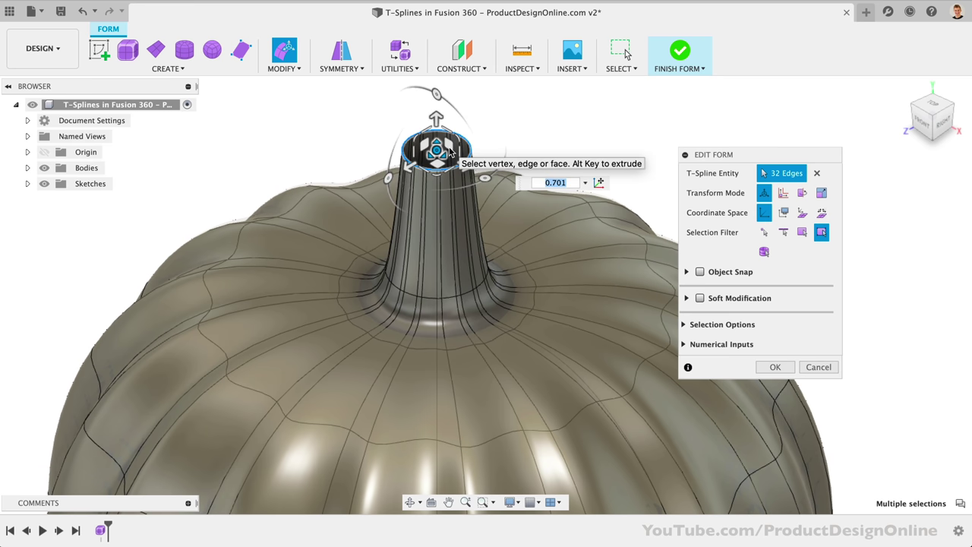
click(770, 368)
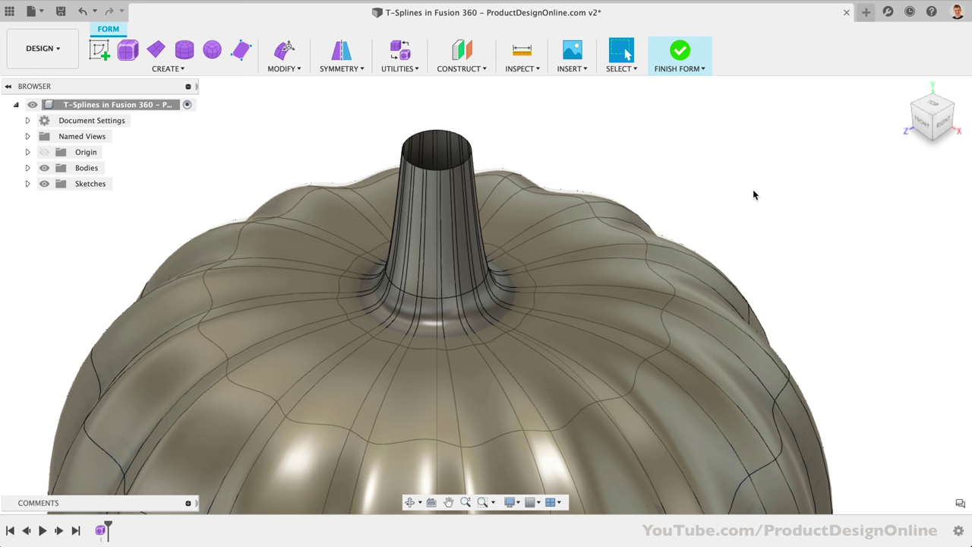
Step: Zoom in on the stem's open tip and open the MODIFY dropdown
scroll(423, 106, up, 4)
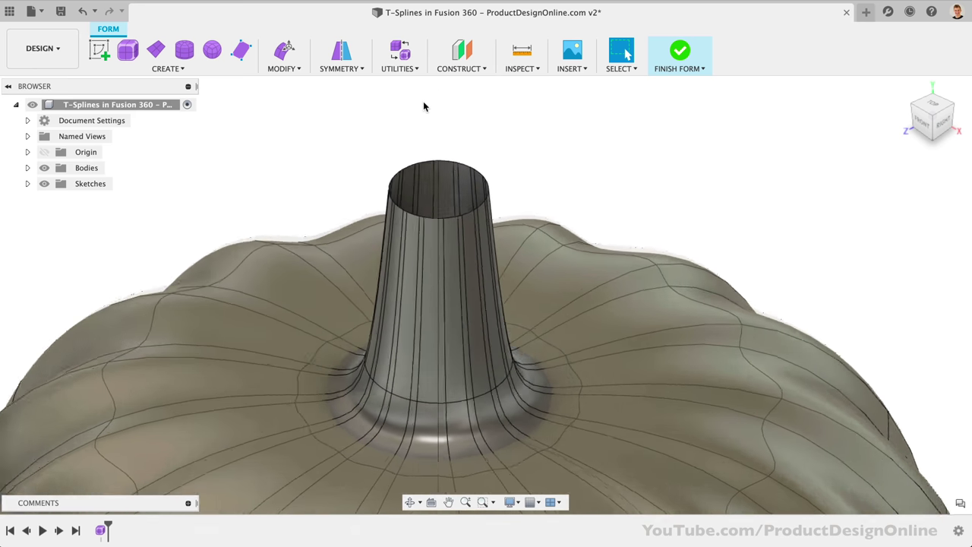
scroll(423, 106, up, 5)
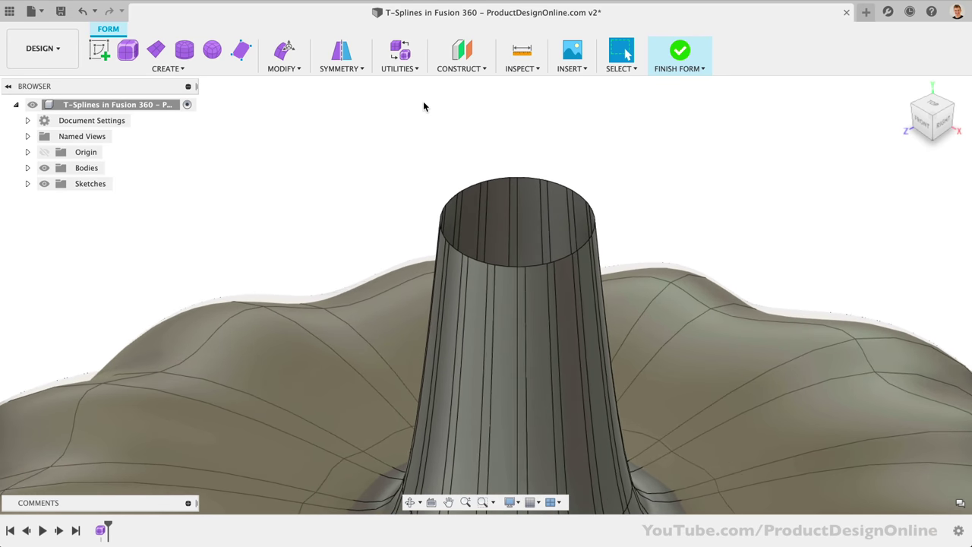
scroll(423, 106, up, 3)
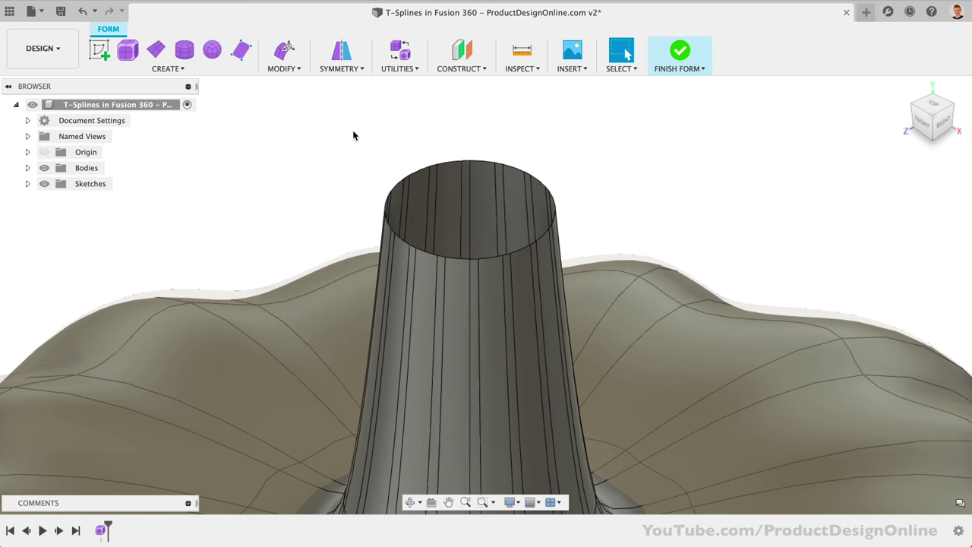
click(283, 69)
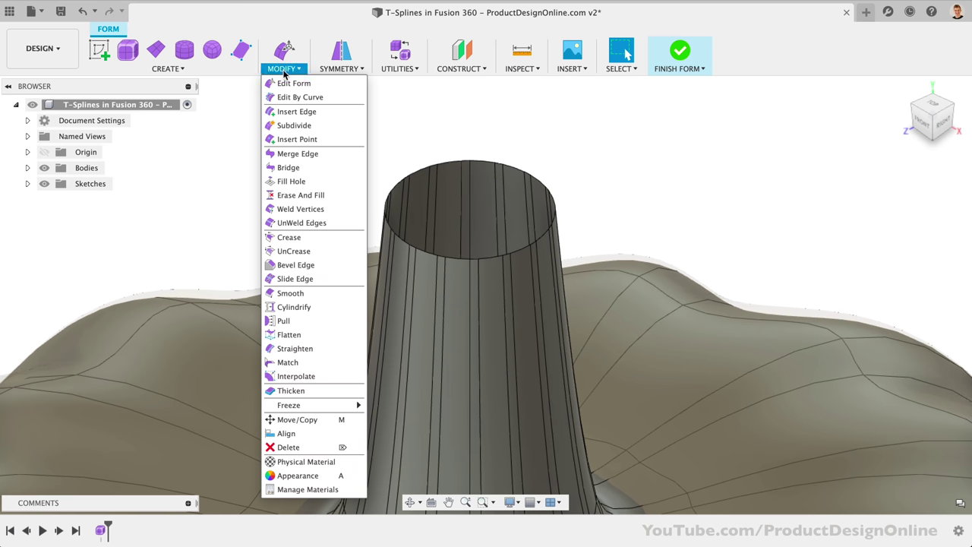
Step: Fill the stem's open top edge using the Collapse fill mode
click(317, 182)
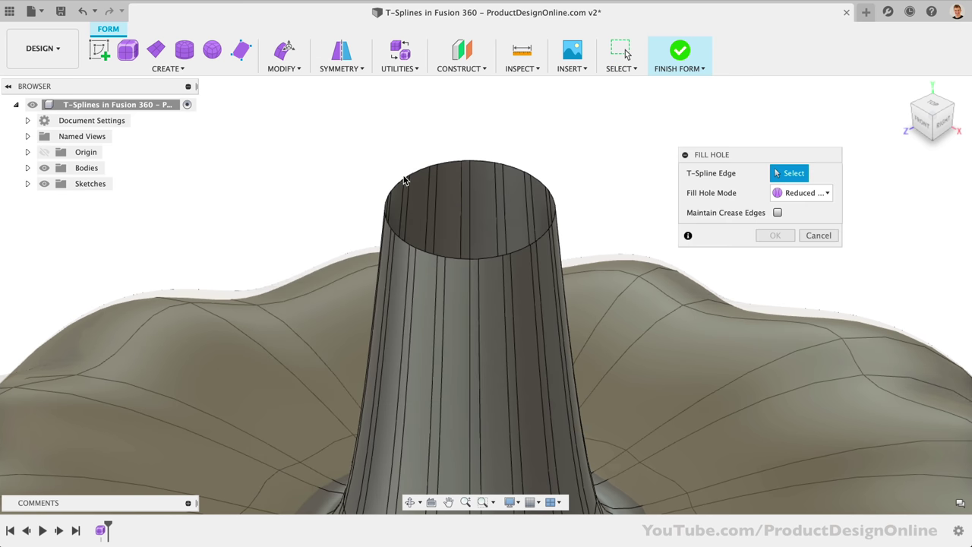
click(417, 174)
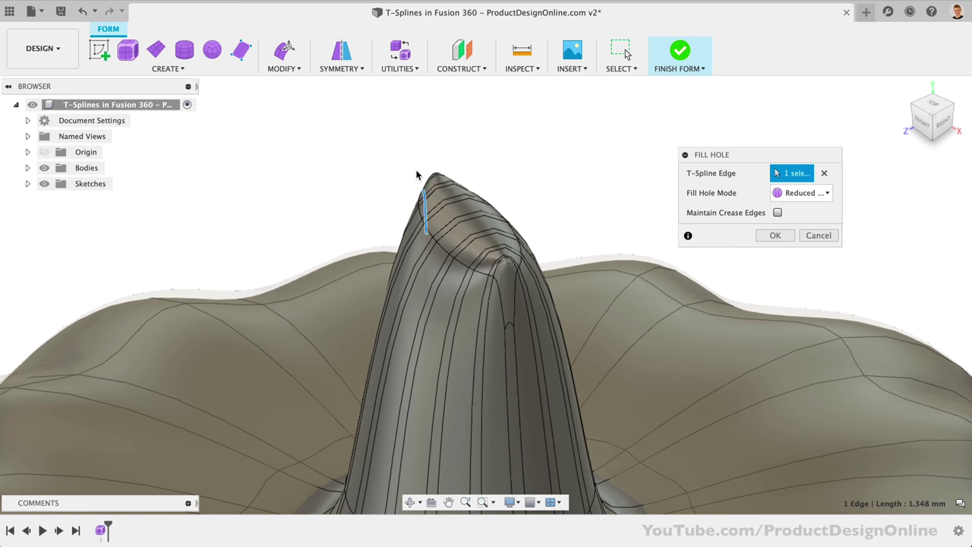
scroll(417, 174, down, 5)
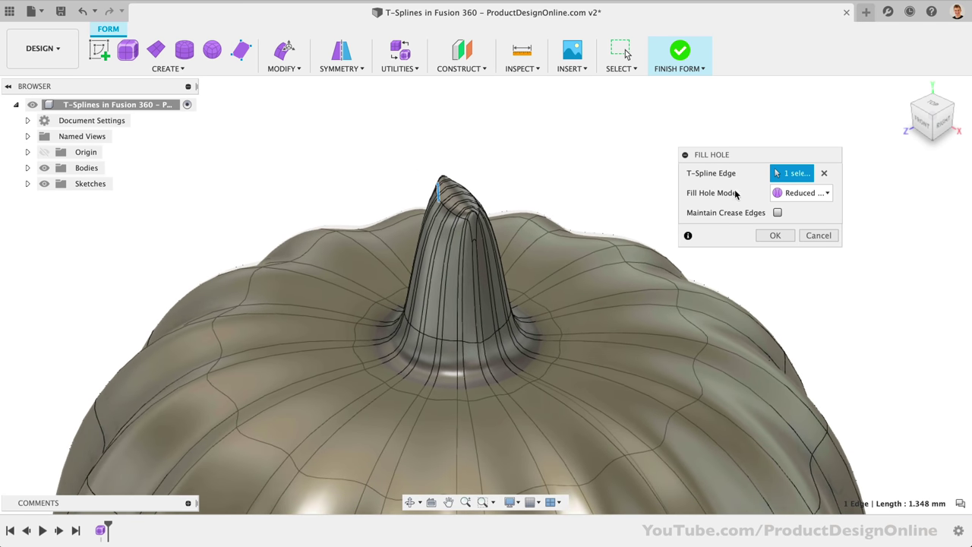
click(819, 196)
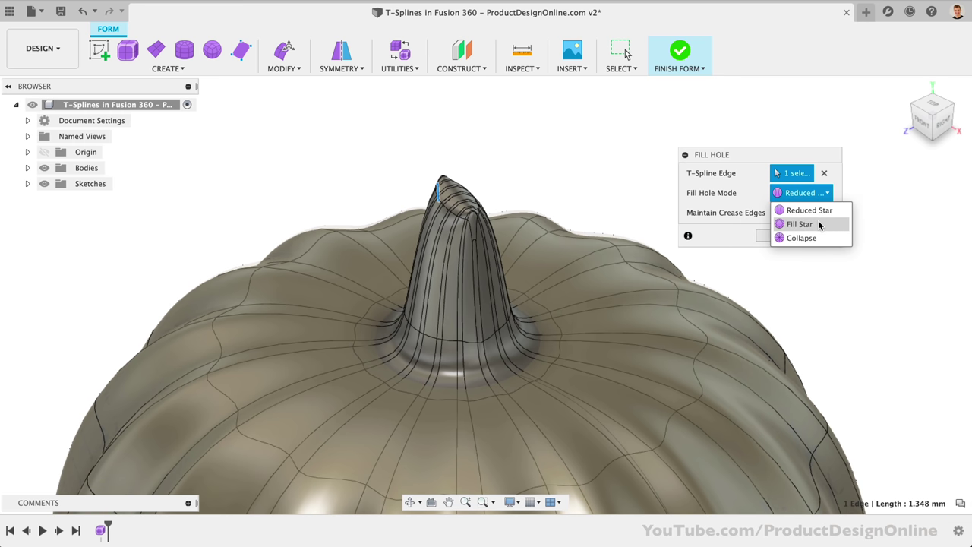
click(819, 224)
click(815, 194)
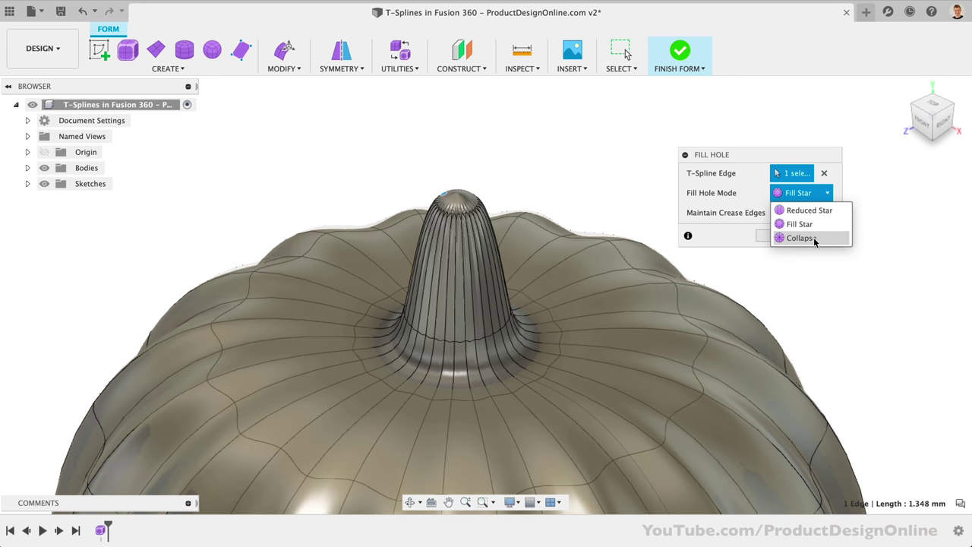
click(815, 237)
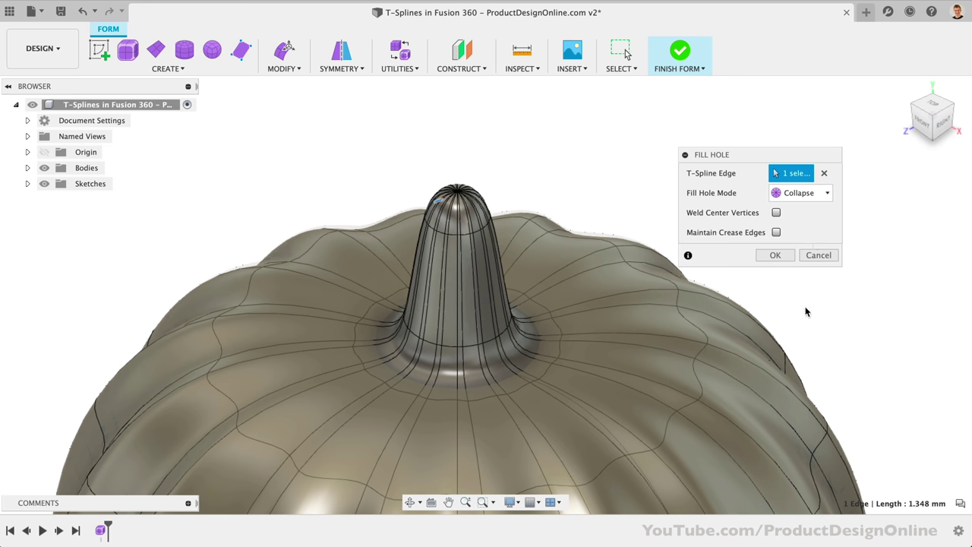
click(772, 256)
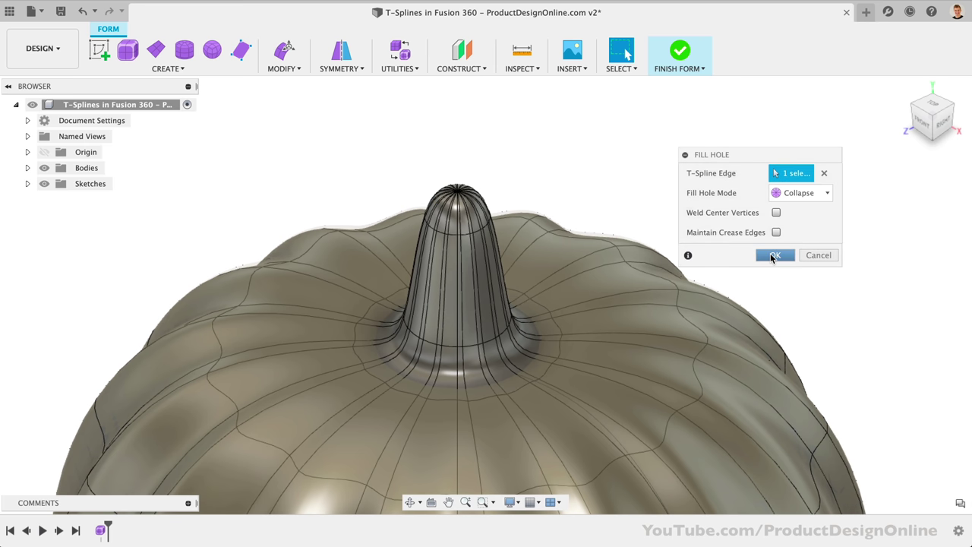
Step: Finish the form, inspect solid Body1 fitted in view, then reopen the Form feature
click(680, 53)
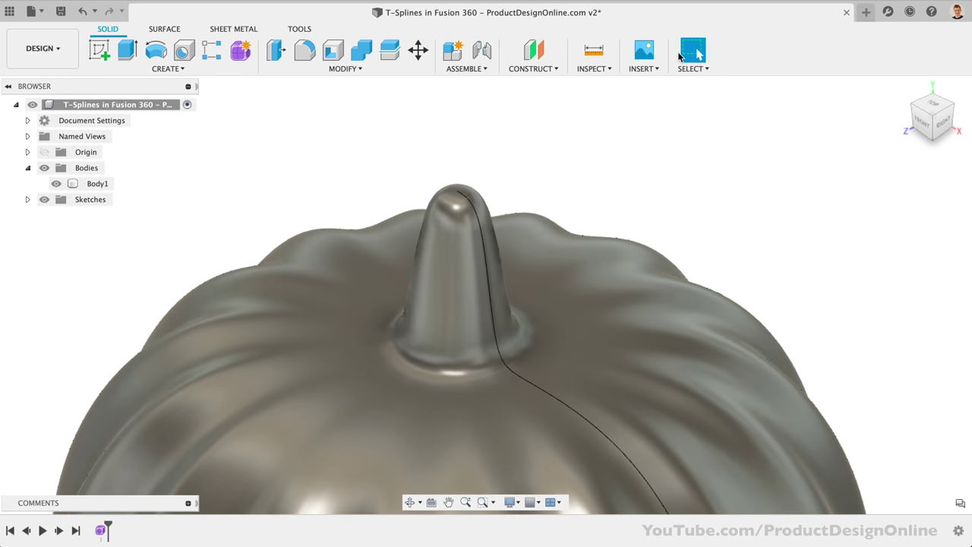
click(98, 183)
key(F6)
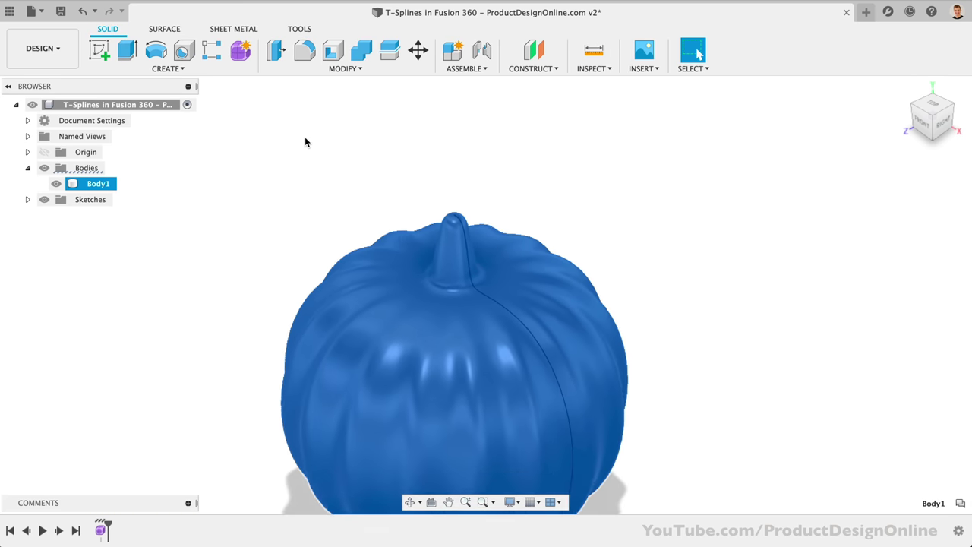
click(267, 189)
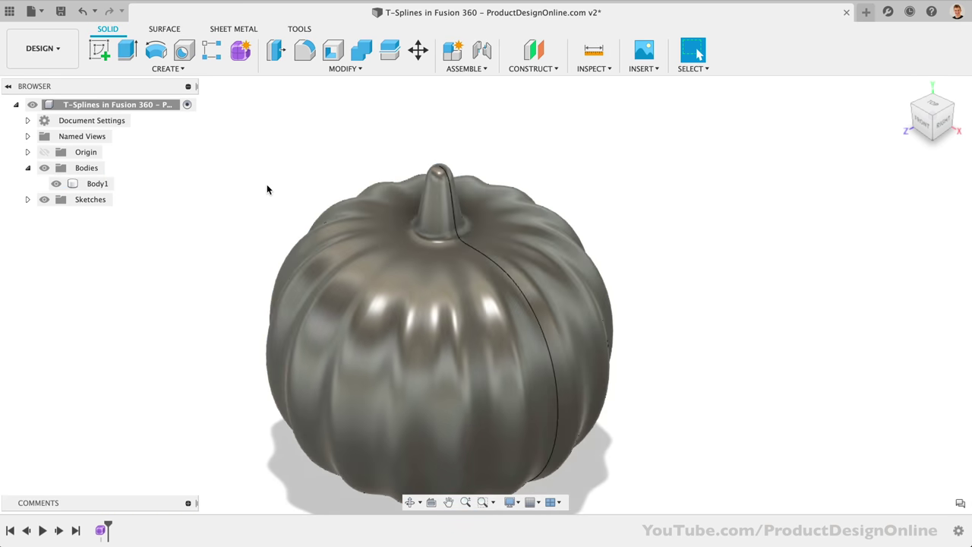
click(100, 531)
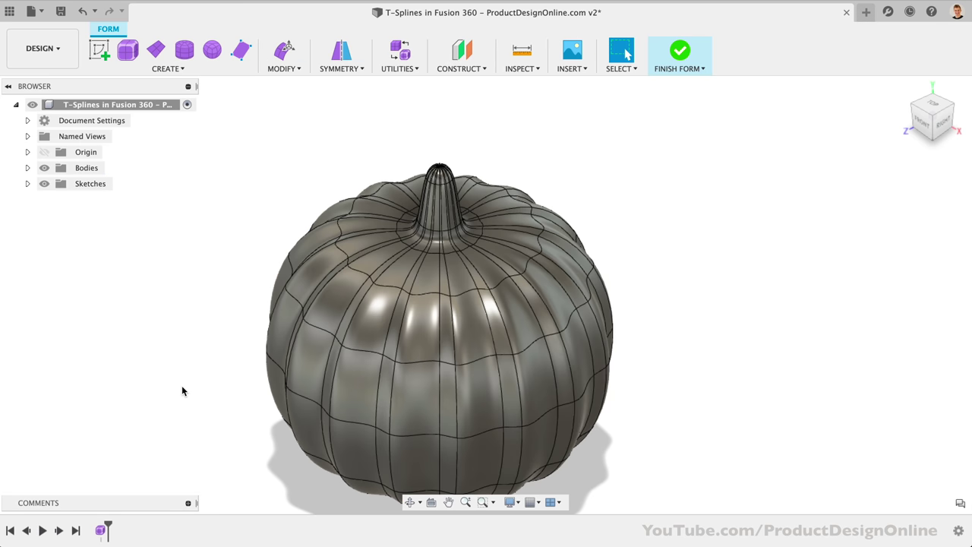
Step: Face the pumpkin from the front and start Edit Form with selection limited to faces
click(922, 120)
scroll(387, 149, up, 4)
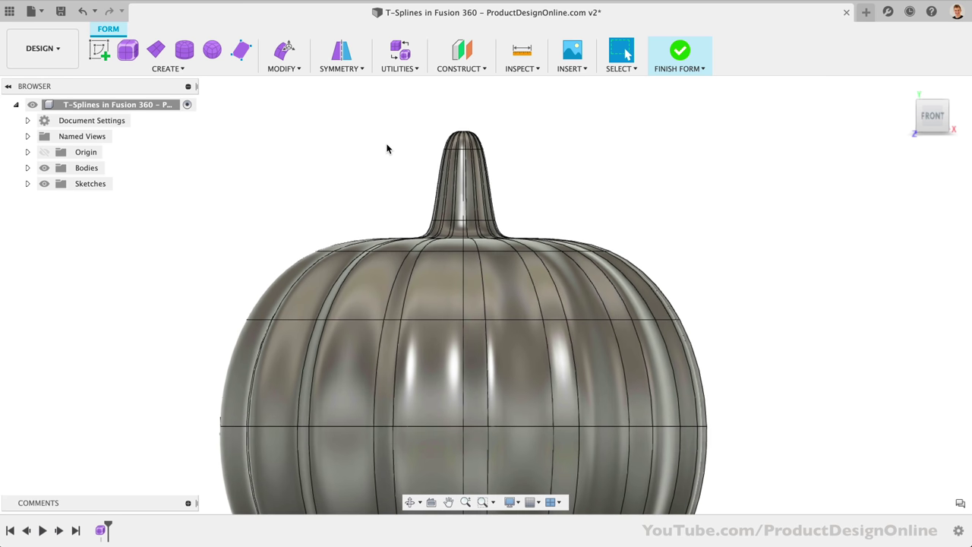
click(620, 68)
mouse_move(630, 156)
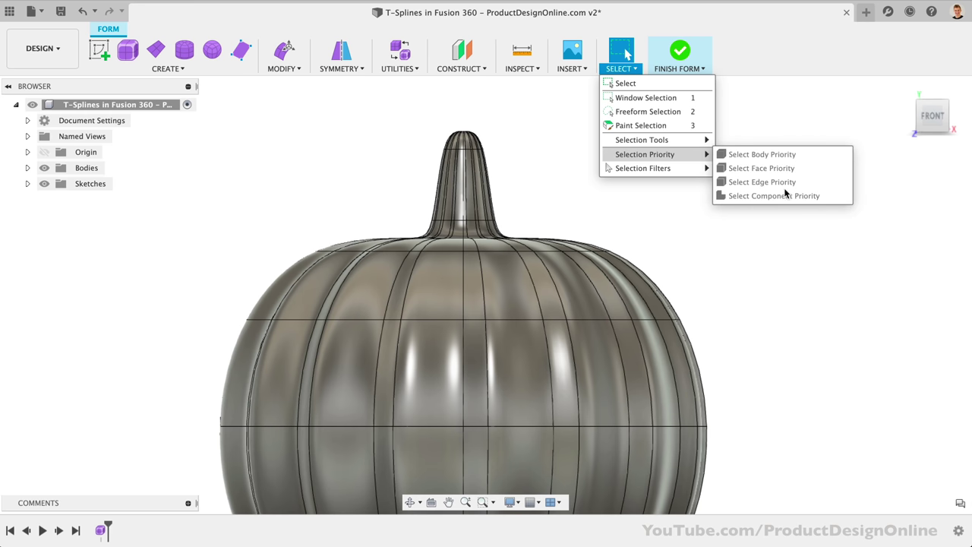
click(286, 51)
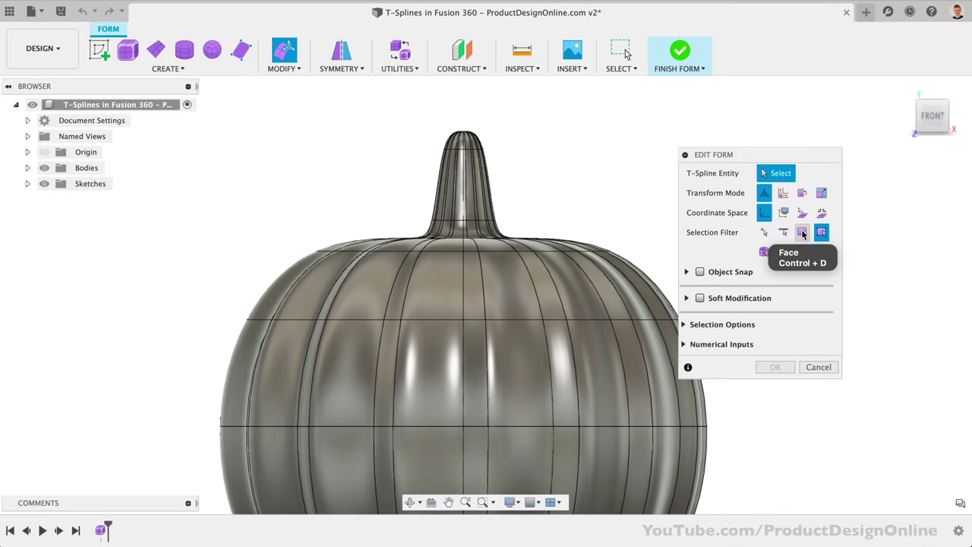
click(803, 232)
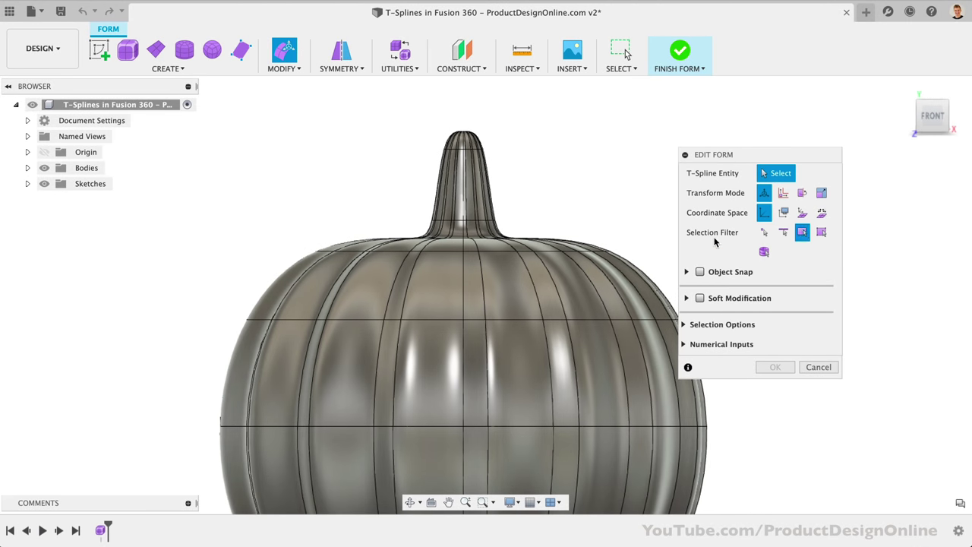
Step: Select the stem faces and tilt them -5 degrees so the stem leans sideways
drag(748, 157, 775, 123)
drag(370, 114, 540, 231)
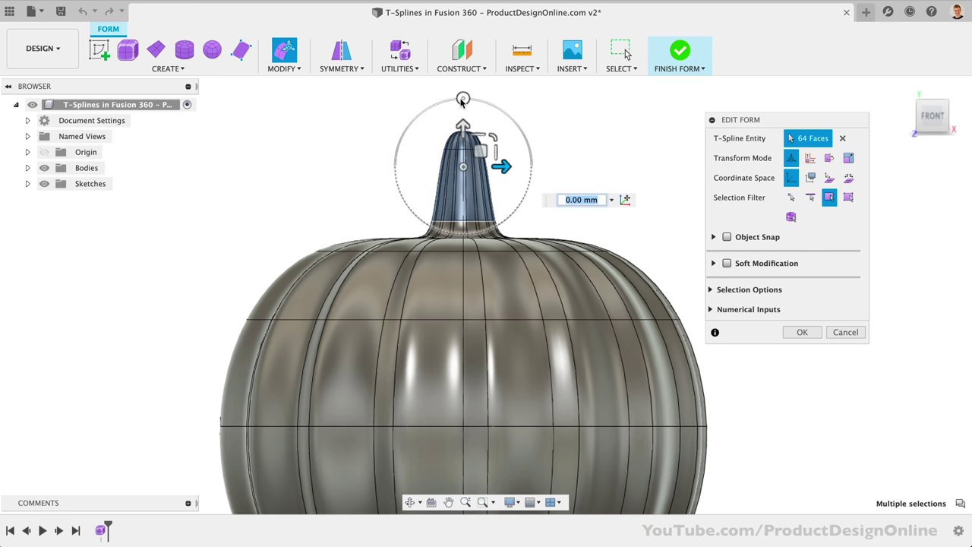
drag(463, 99, 468, 105)
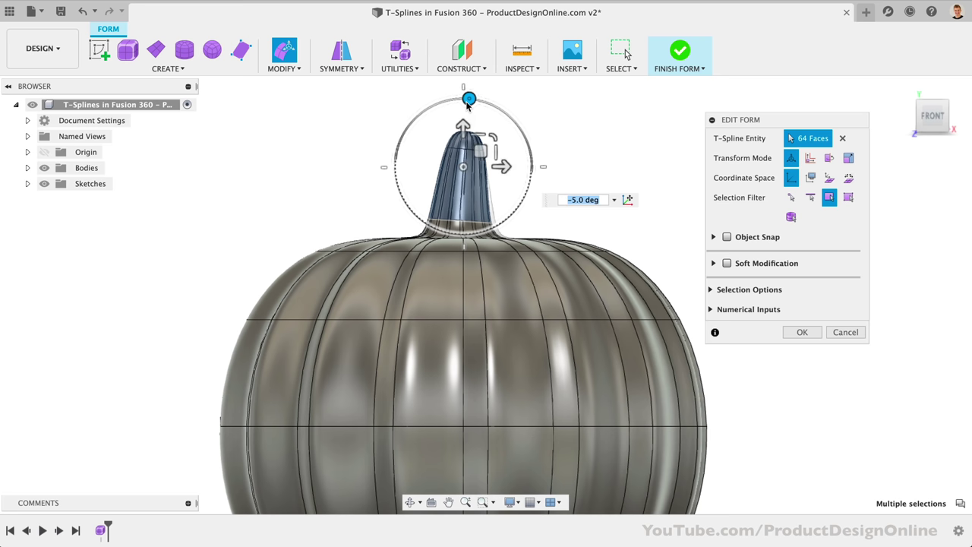
mouse_move(495, 158)
mouse_down()
mouse_move(471, 154)
mouse_move(472, 138)
mouse_move(494, 163)
mouse_move(487, 158)
mouse_up()
drag(471, 112, 477, 112)
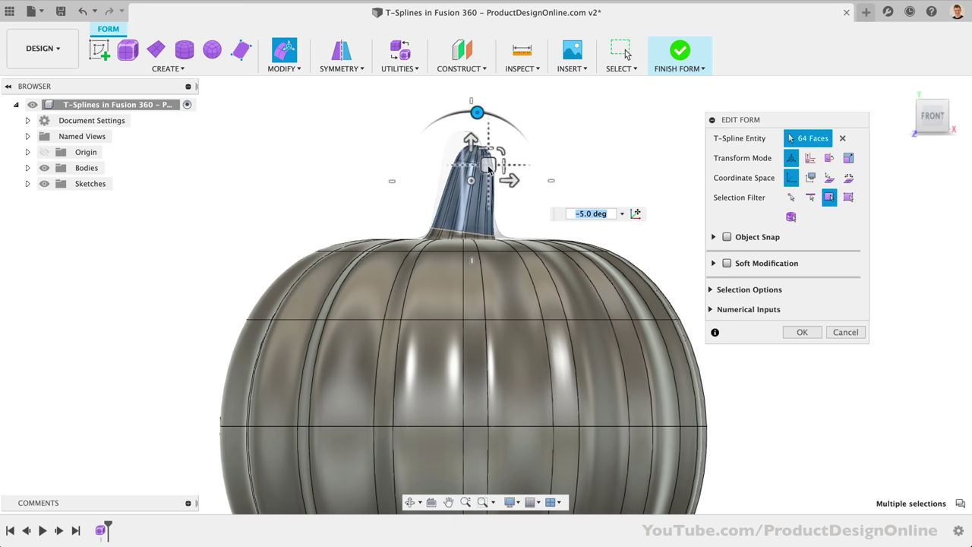
click(801, 332)
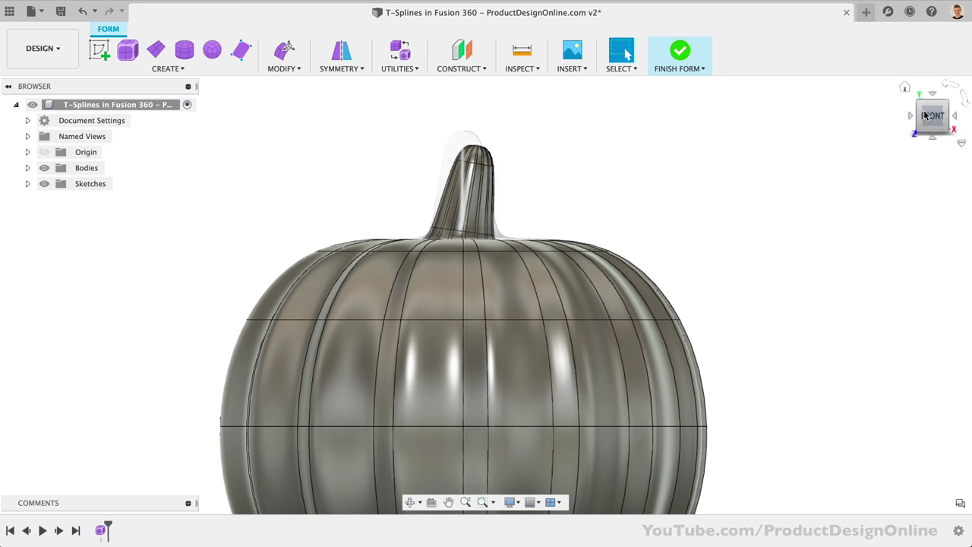
mouse_move(931, 114)
mouse_down()
mouse_move(913, 163)
mouse_move(915, 133)
mouse_up()
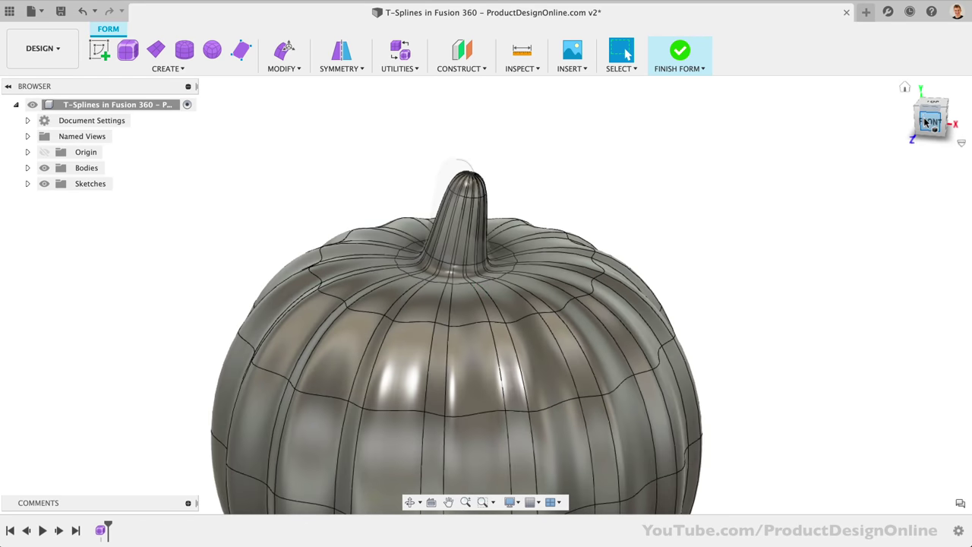
click(929, 123)
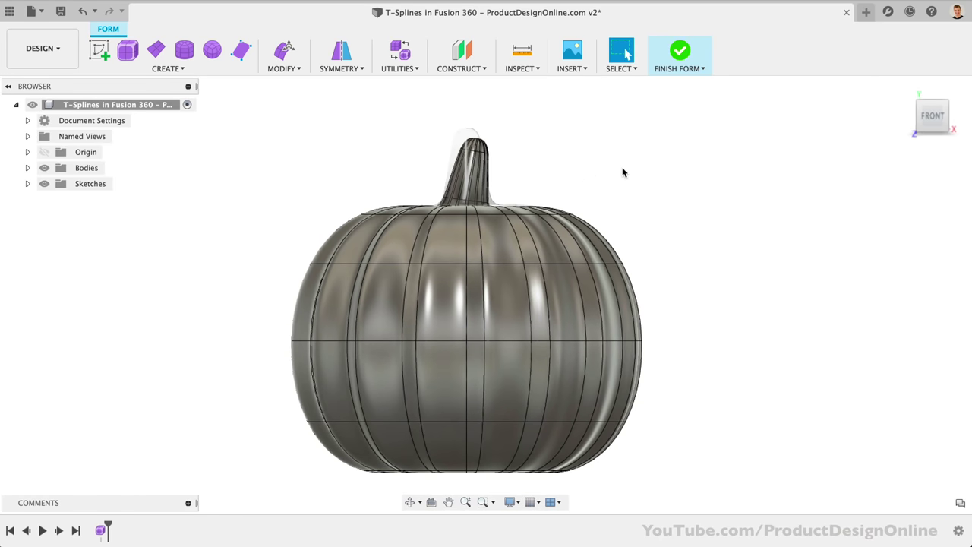
Step: Thicken the pumpkin T-spline by 3 mm and finish the form into solid Body1
click(273, 69)
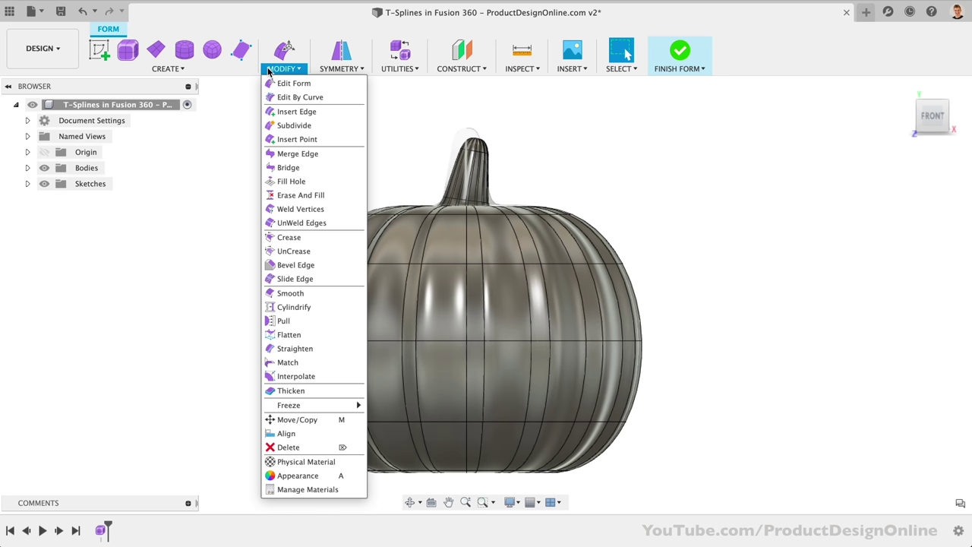
click(313, 391)
click(424, 307)
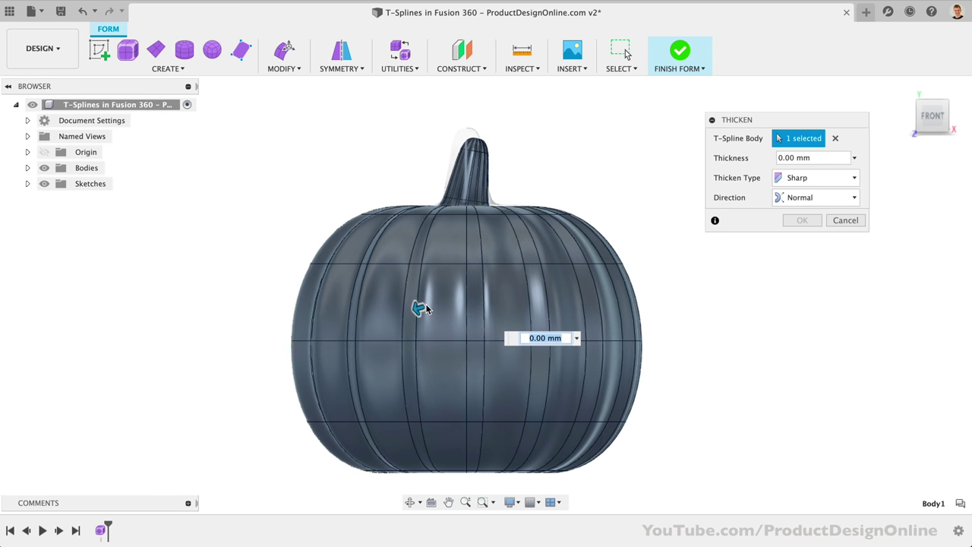
text(3)
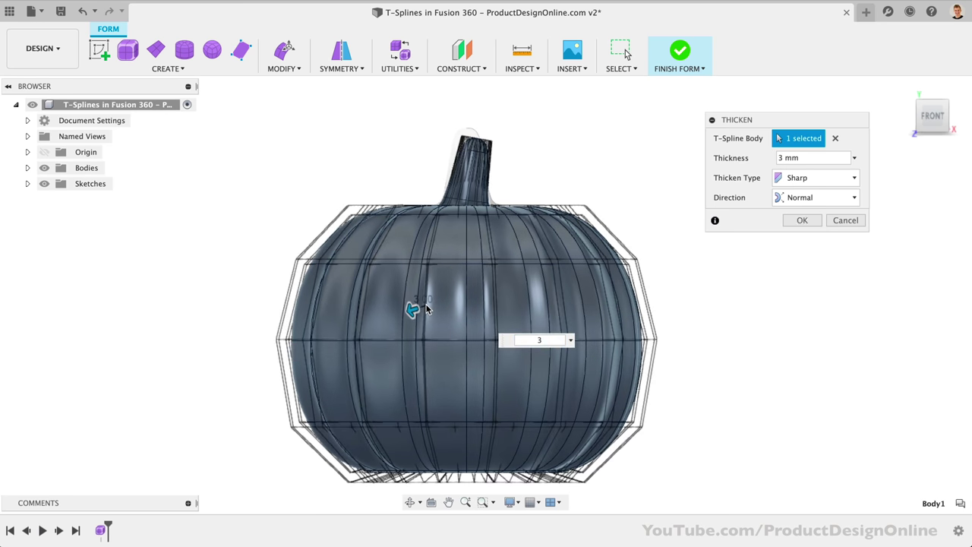
click(802, 220)
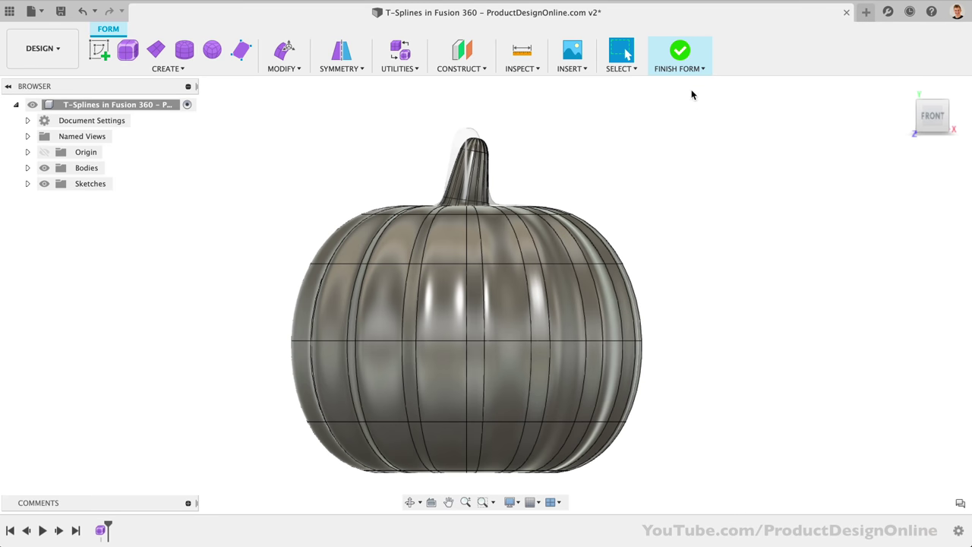
click(679, 50)
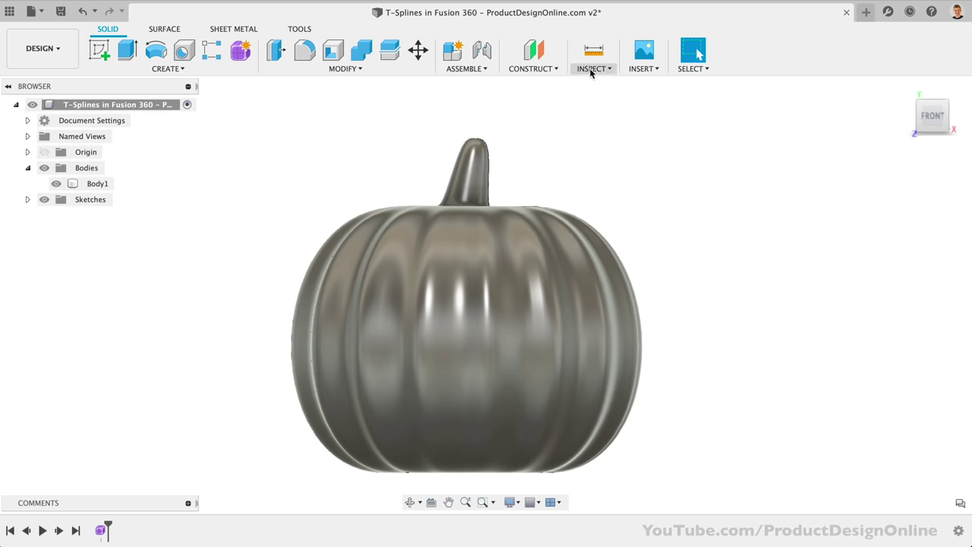
Step: Add a section analysis cut at the pumpkin's bottom face to check the hollow shell
click(590, 70)
click(600, 199)
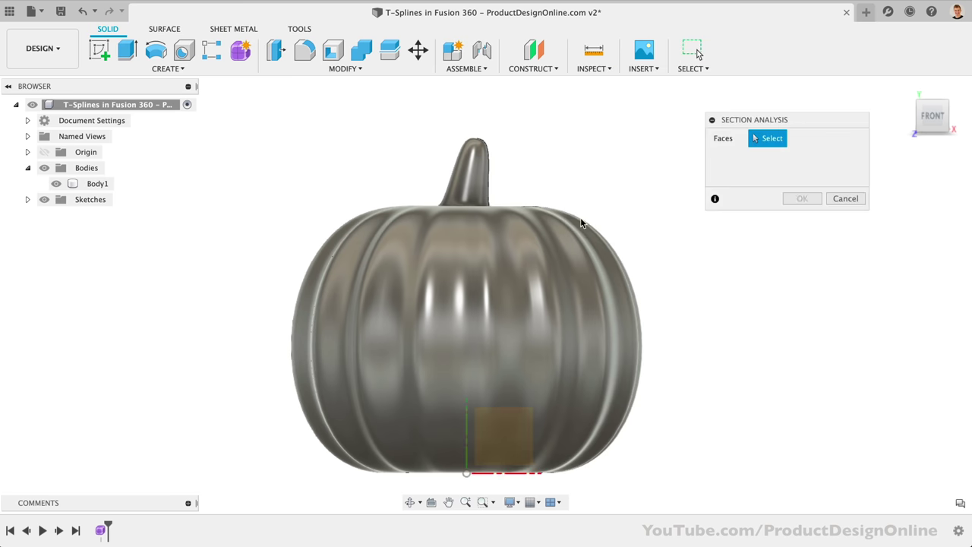
click(504, 415)
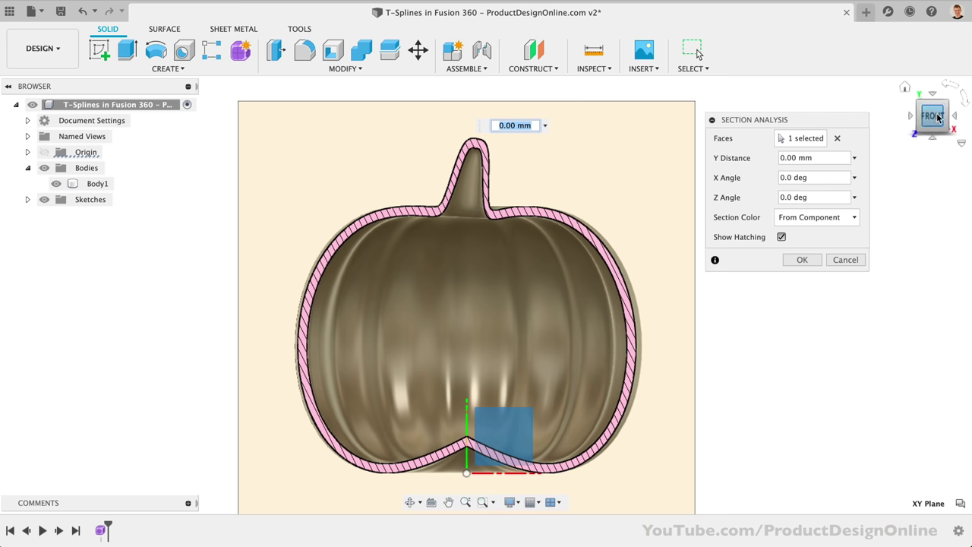
drag(923, 116, 915, 116)
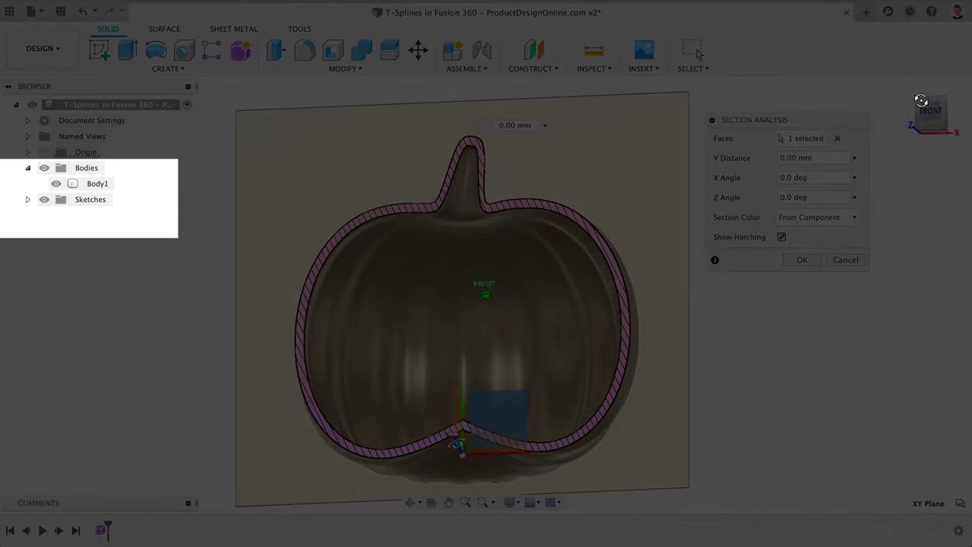
click(929, 115)
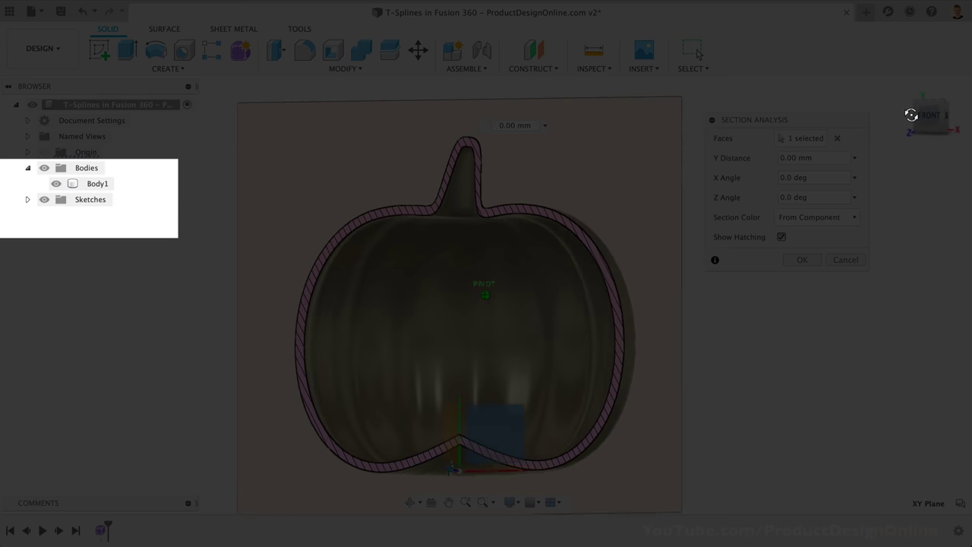
click(802, 259)
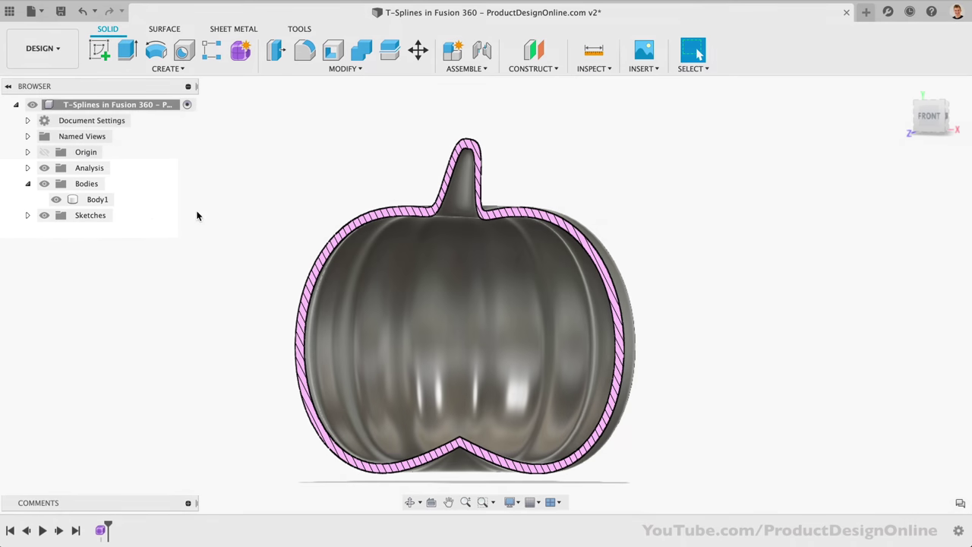
Step: Hide the section analysis to show the whole pumpkin, zoomed to fit
click(96, 199)
click(167, 250)
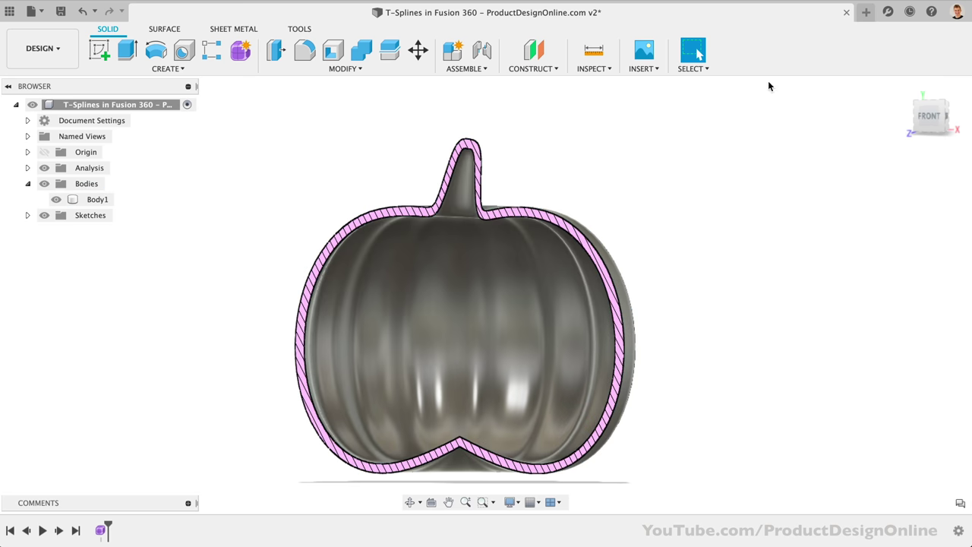
click(905, 87)
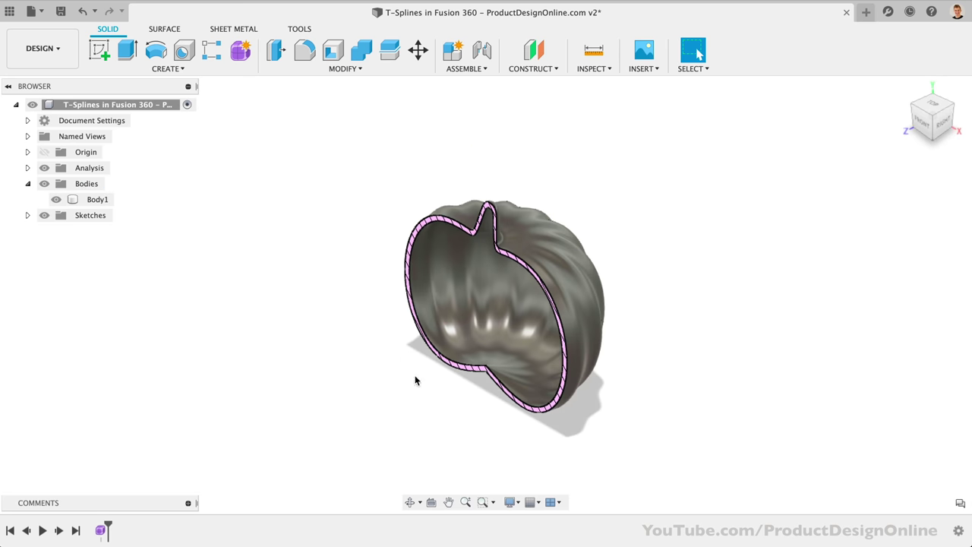
scroll(419, 408, up, 5)
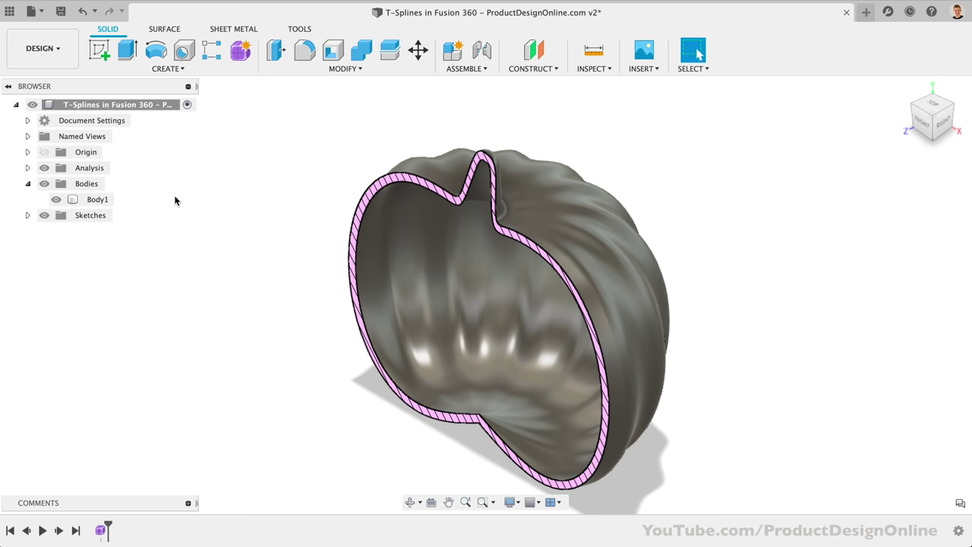
click(44, 168)
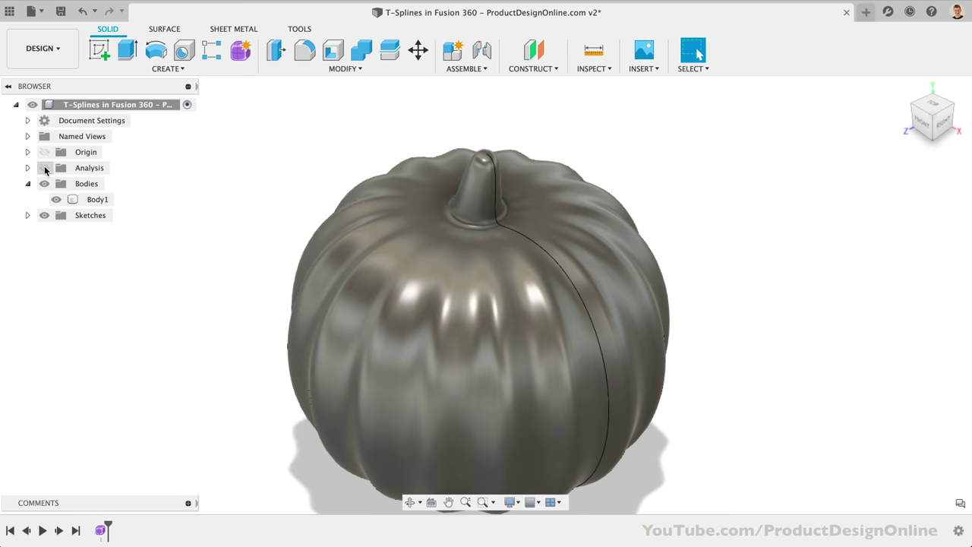
key(F6)
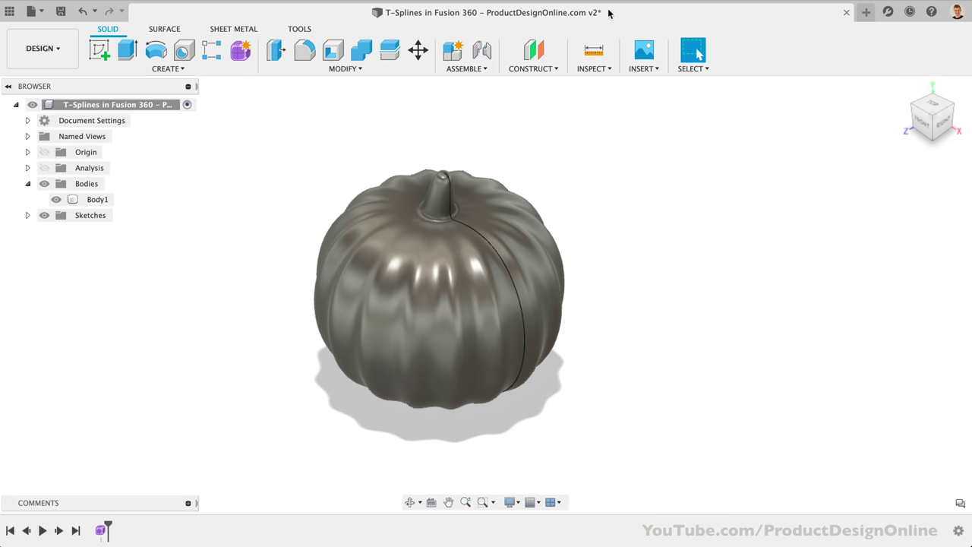
click(534, 50)
Step: Offset a construction plane about 60 mm forward from the XY plane
click(456, 358)
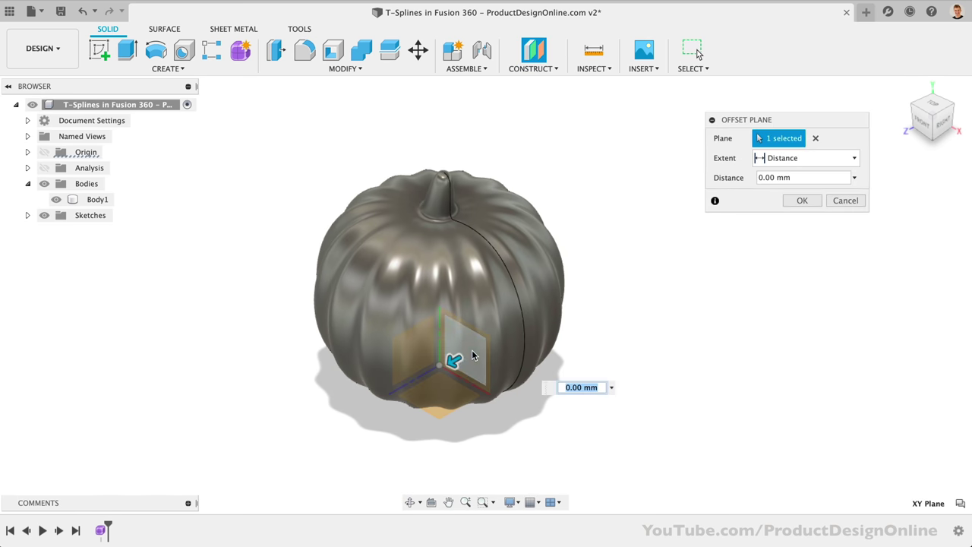
drag(453, 363, 373, 402)
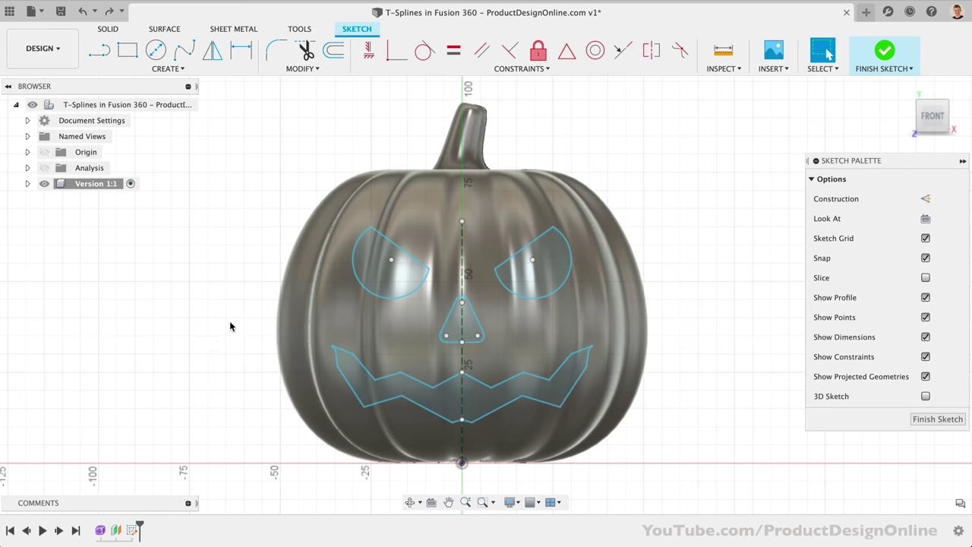
mouse_move(924, 114)
drag(923, 114, 908, 123)
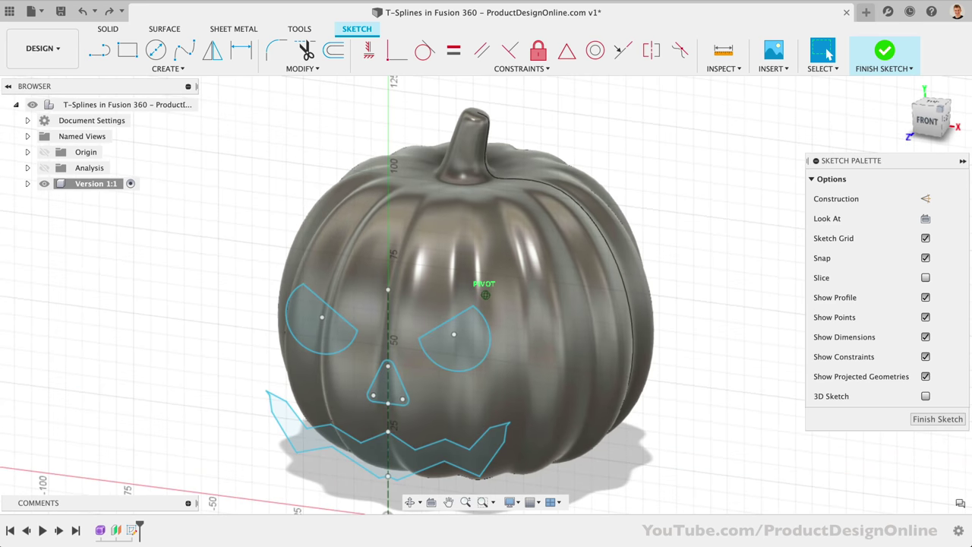
Step: Extrude-cut both eyes, the nose and the mouth 45 mm into the pumpkin
key(e)
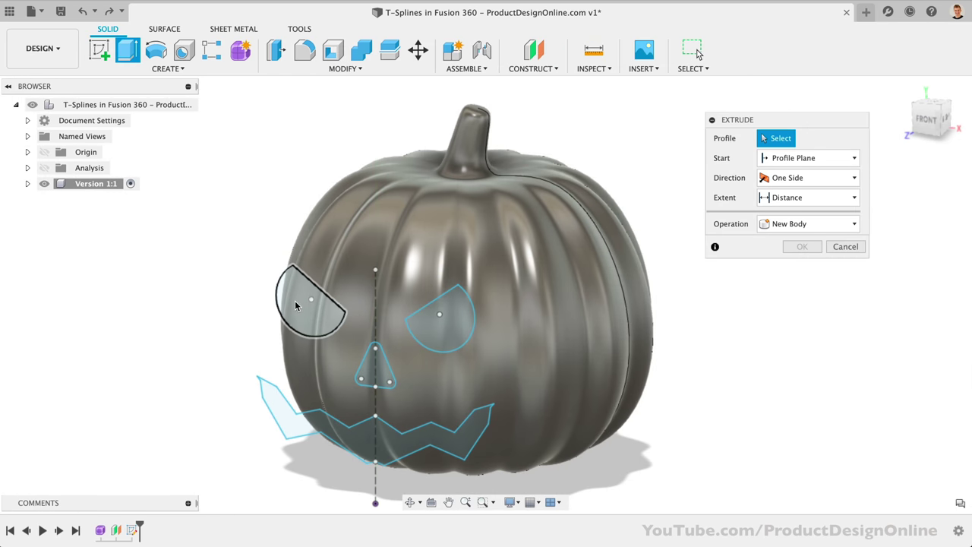
click(295, 305)
click(440, 318)
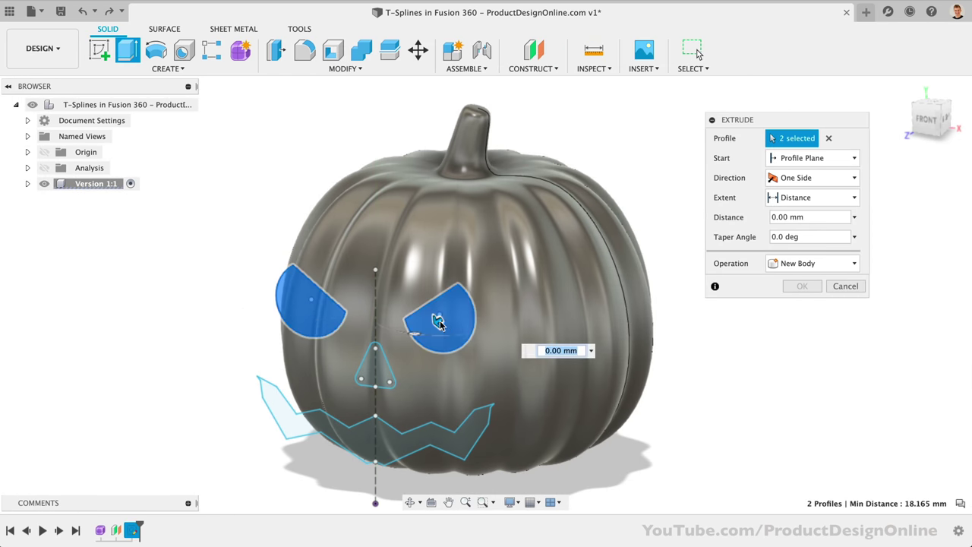
click(375, 377)
click(369, 430)
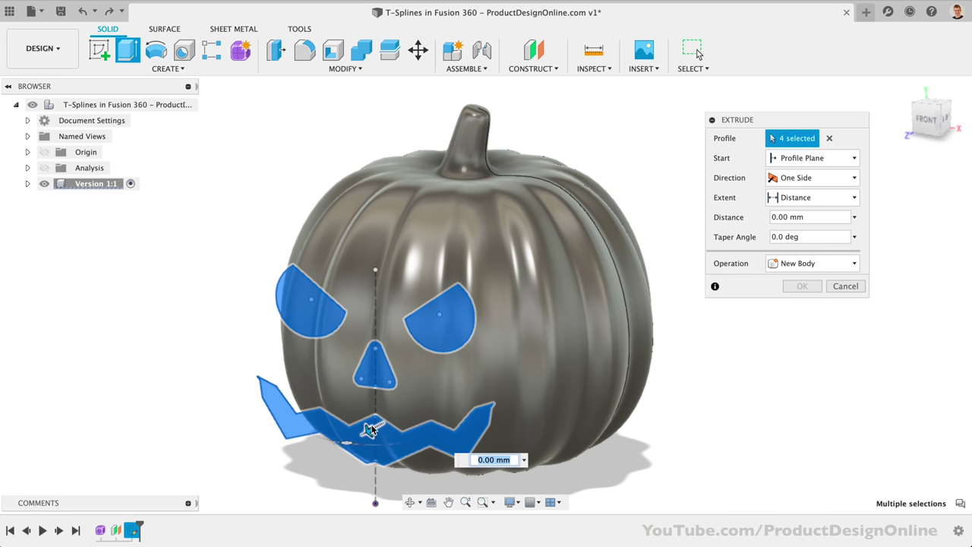
drag(370, 430, 445, 400)
key(Return)
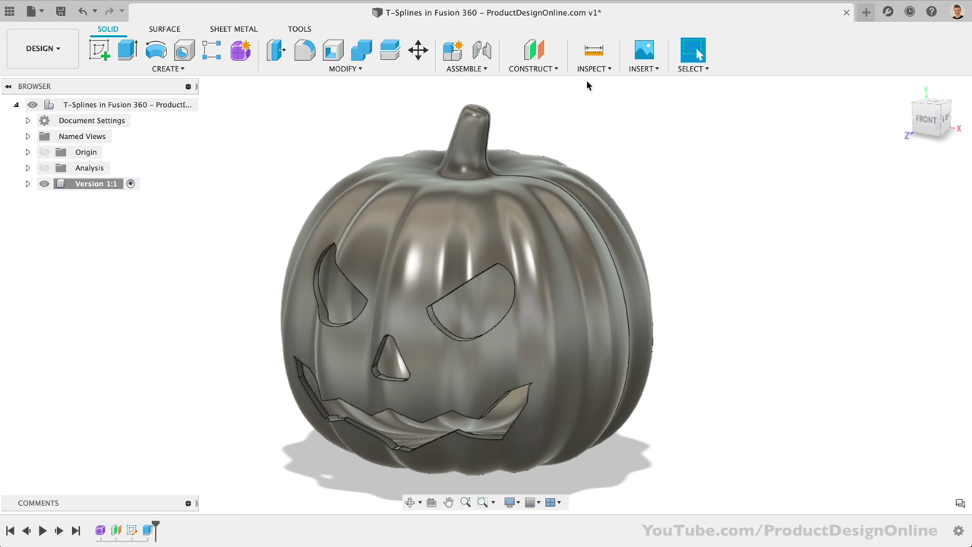
Step: Create a construction plane offset 2 mm from the XZ plane
click(533, 51)
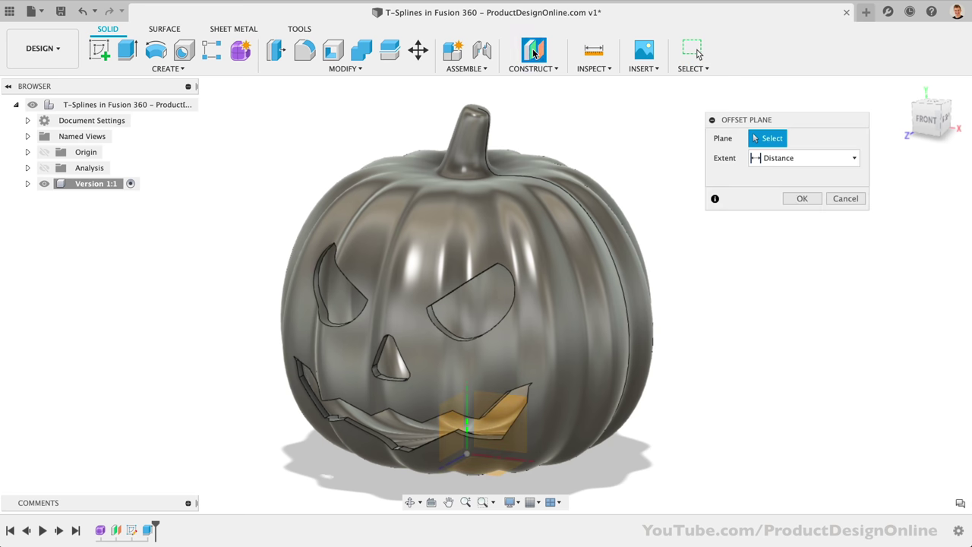
click(488, 472)
text(2)
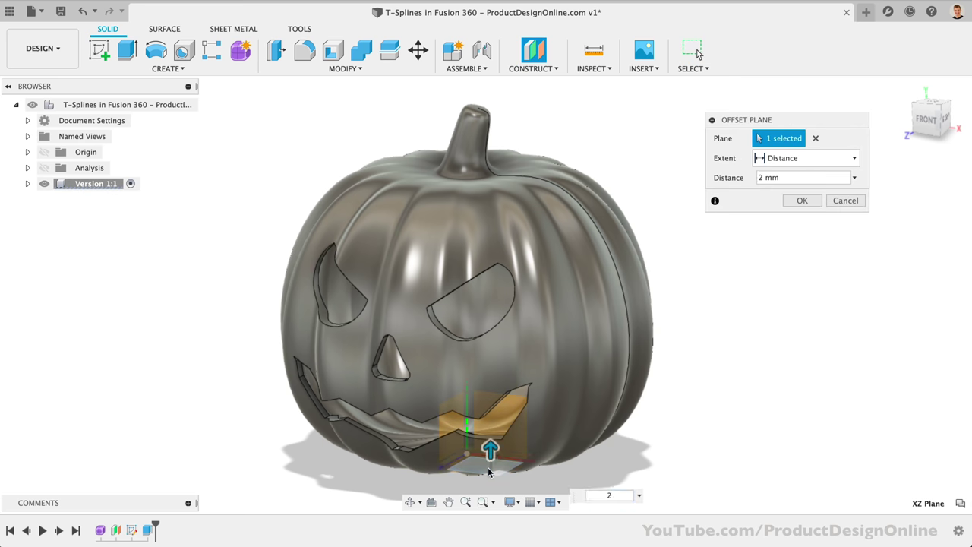
click(926, 122)
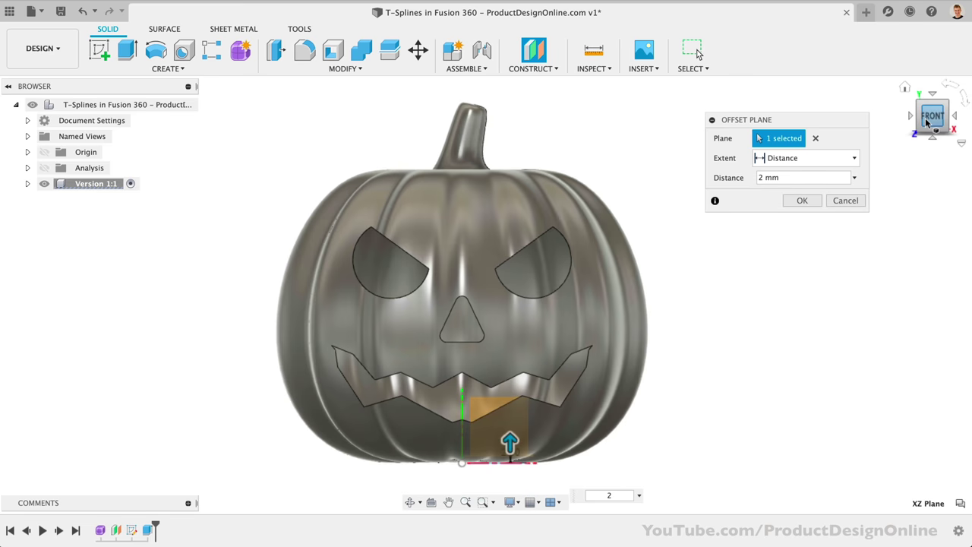
click(801, 201)
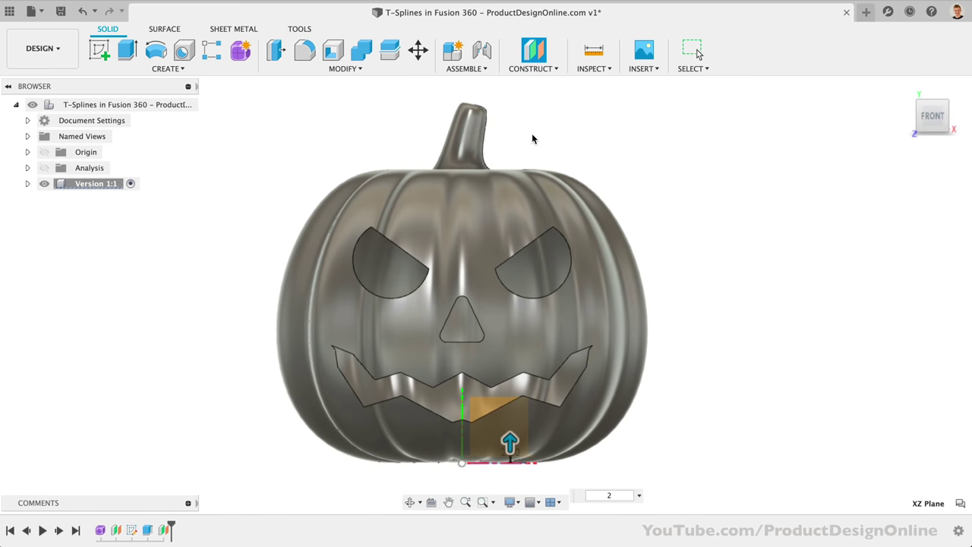
Step: Split the pumpkin body using Plane6 at its base as the single splitting tool
click(391, 54)
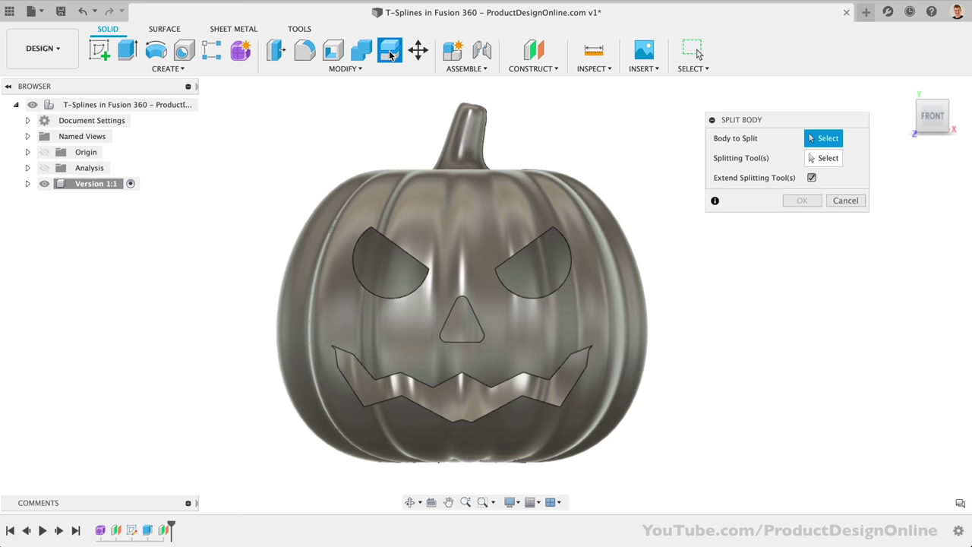
click(401, 208)
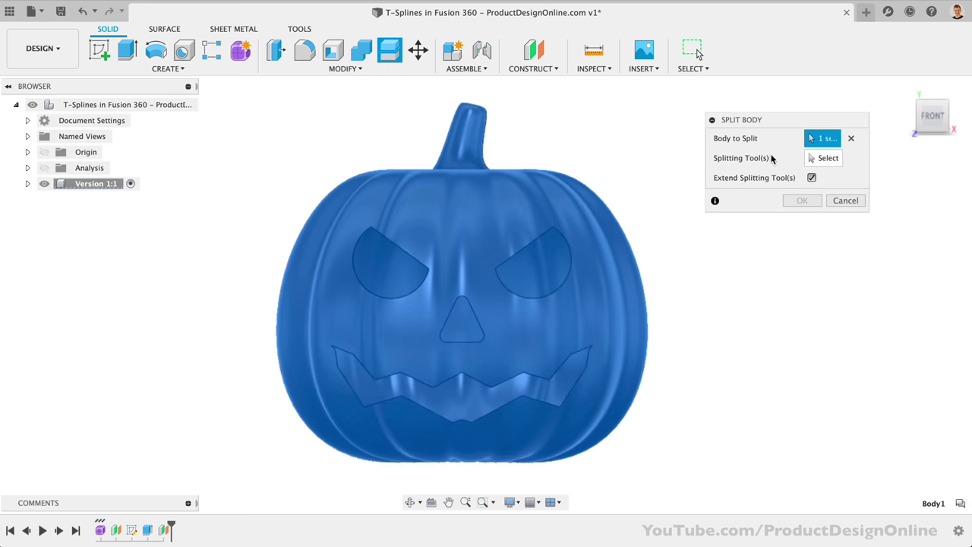
click(933, 134)
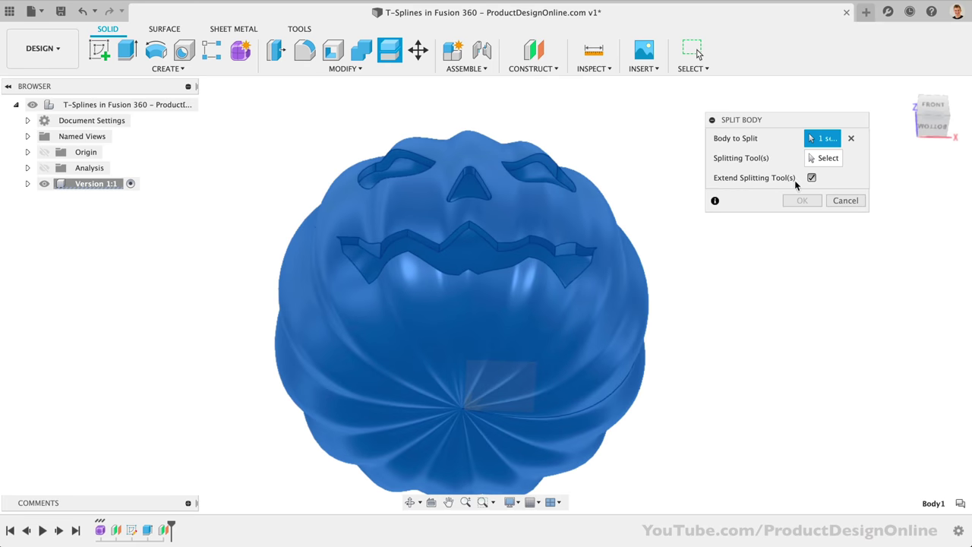
click(824, 158)
click(521, 373)
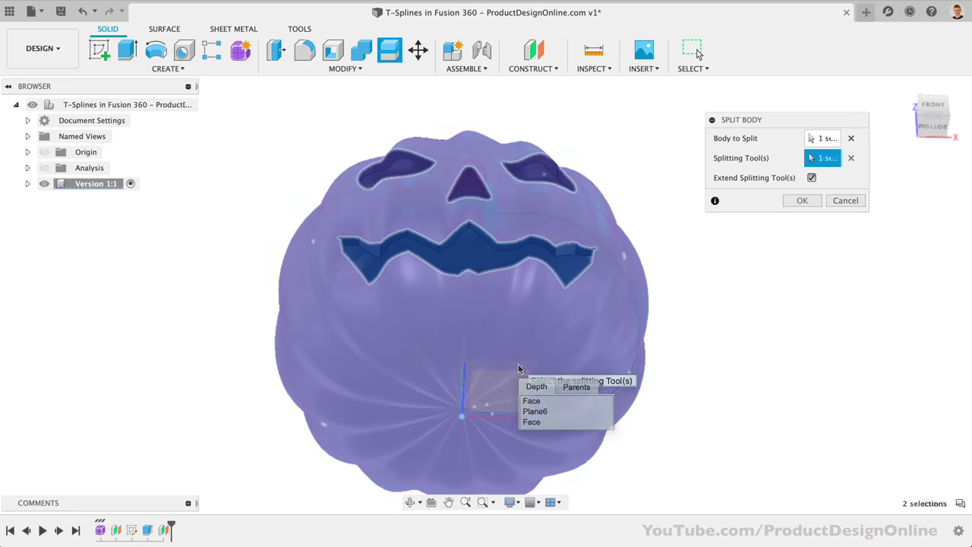
click(539, 414)
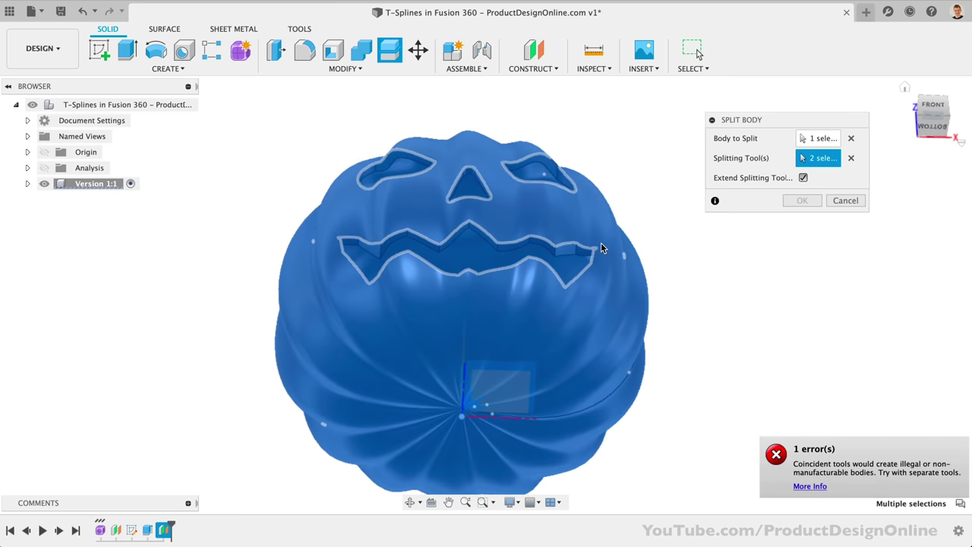
click(486, 285)
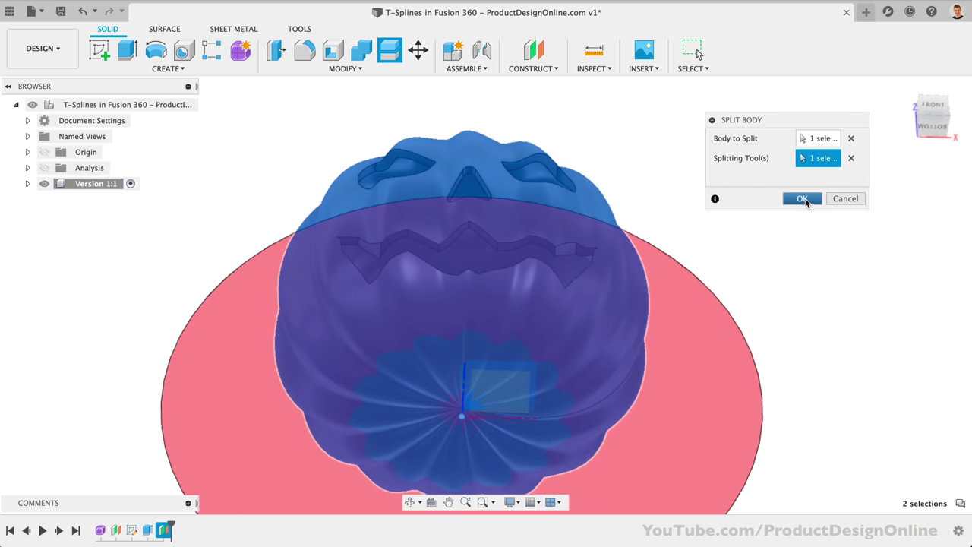
click(803, 199)
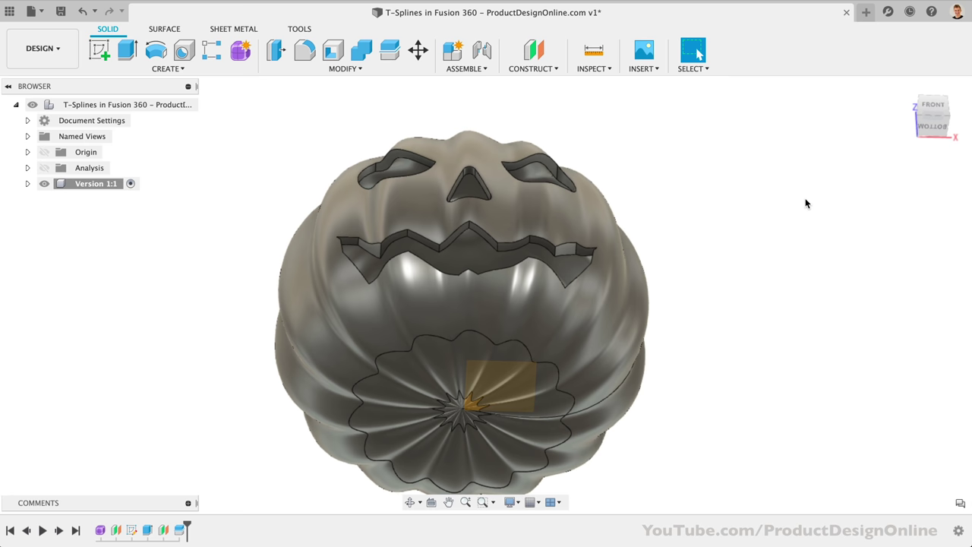
Step: Remove the cut-off bottom piece Body1, leaving the pumpkin as Body20
click(27, 184)
click(40, 216)
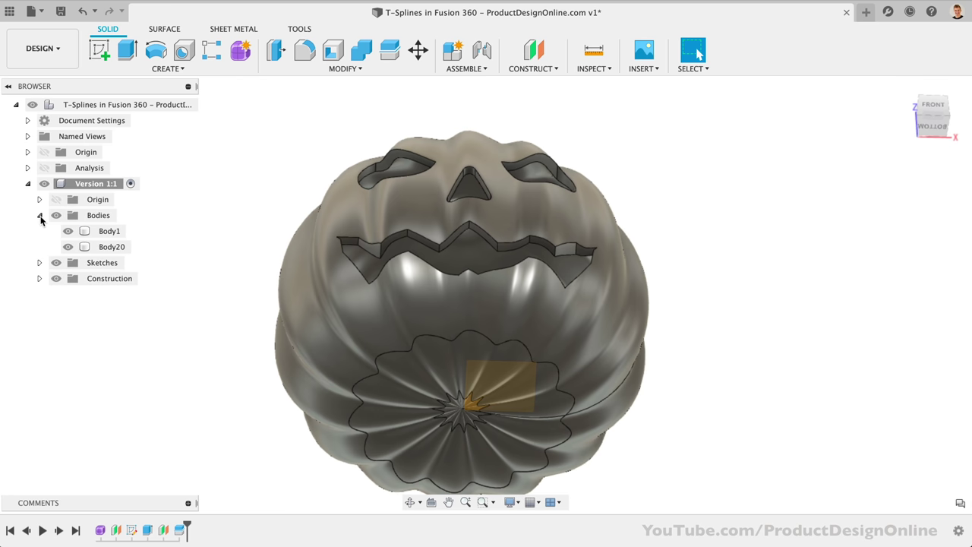
click(97, 231)
right_click(92, 229)
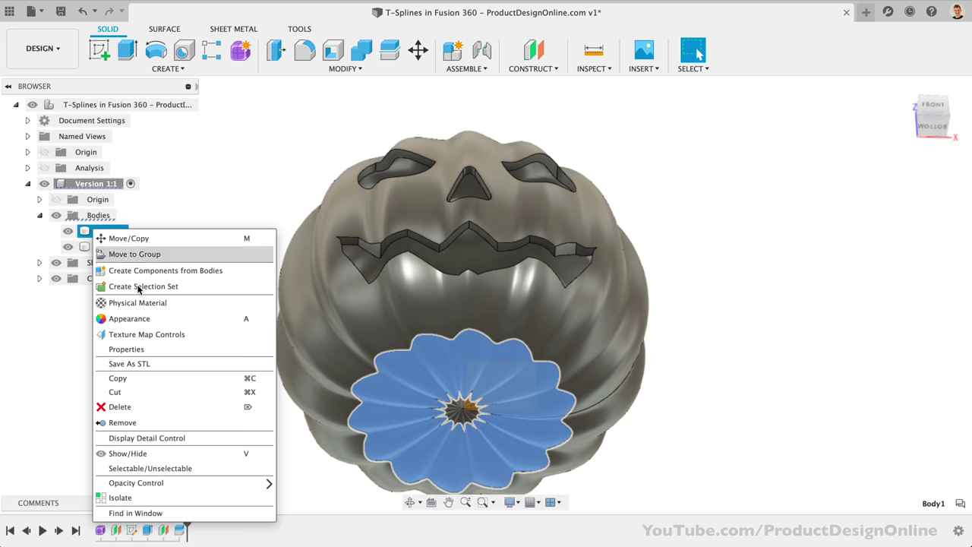
click(152, 422)
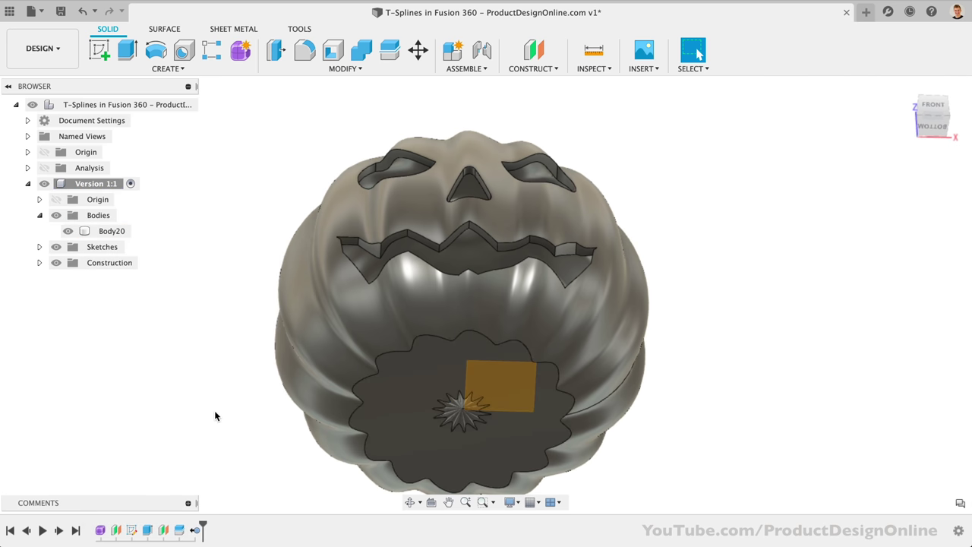
click(904, 86)
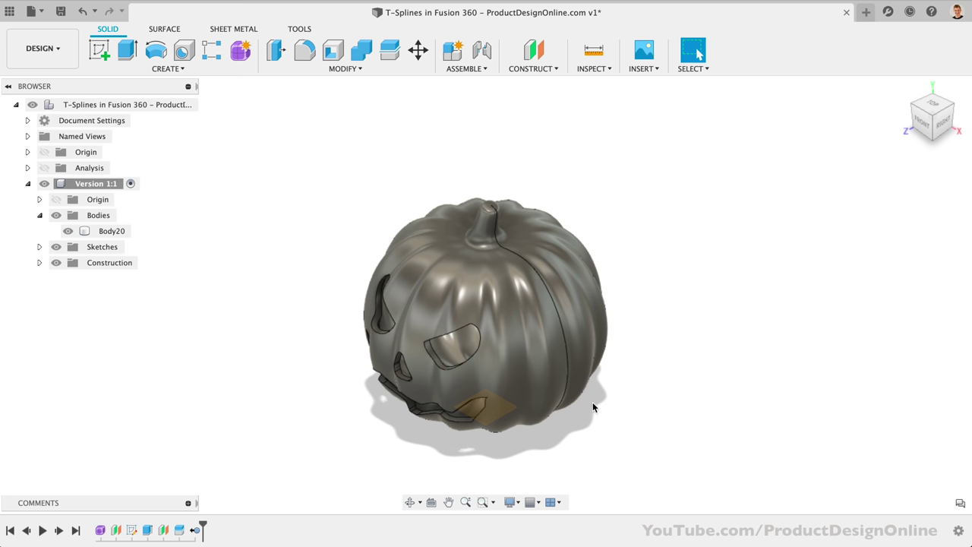
click(593, 400)
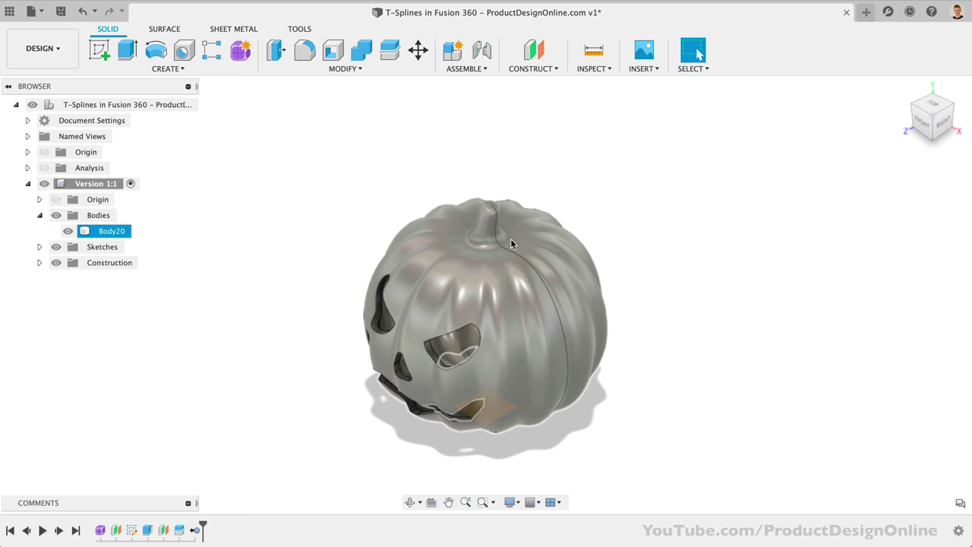
Step: Create a construction plane offset 80 mm from the XZ plane above the base
key(Escape)
click(534, 50)
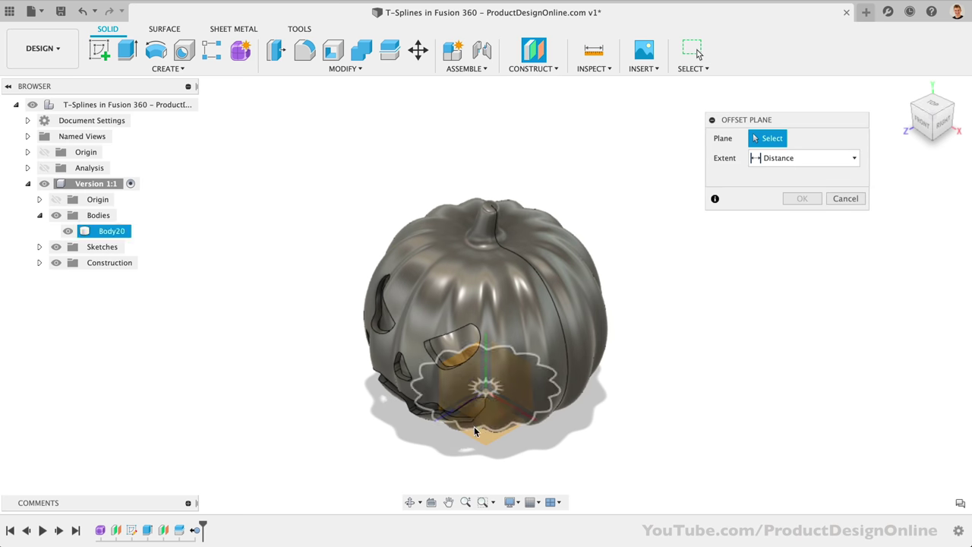
click(474, 431)
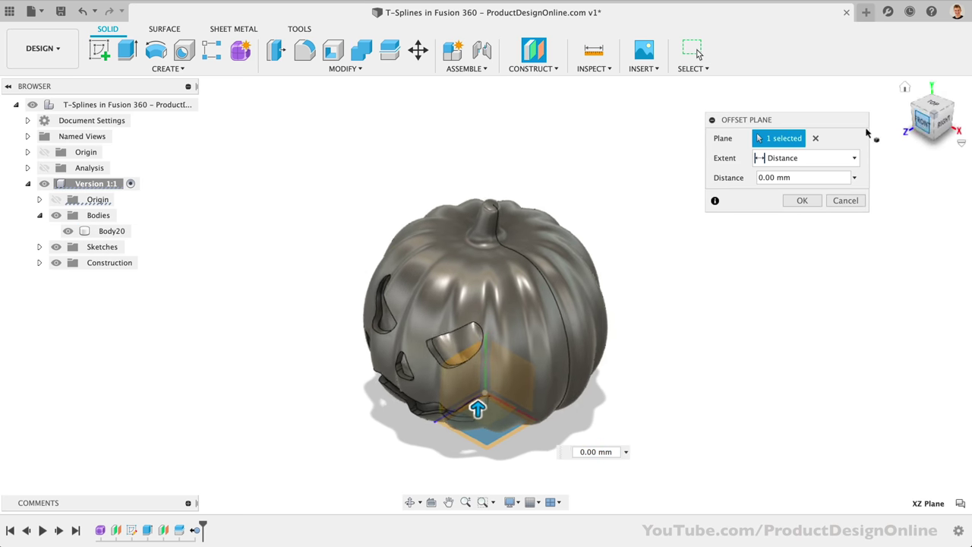
click(922, 120)
drag(514, 401, 514, 213)
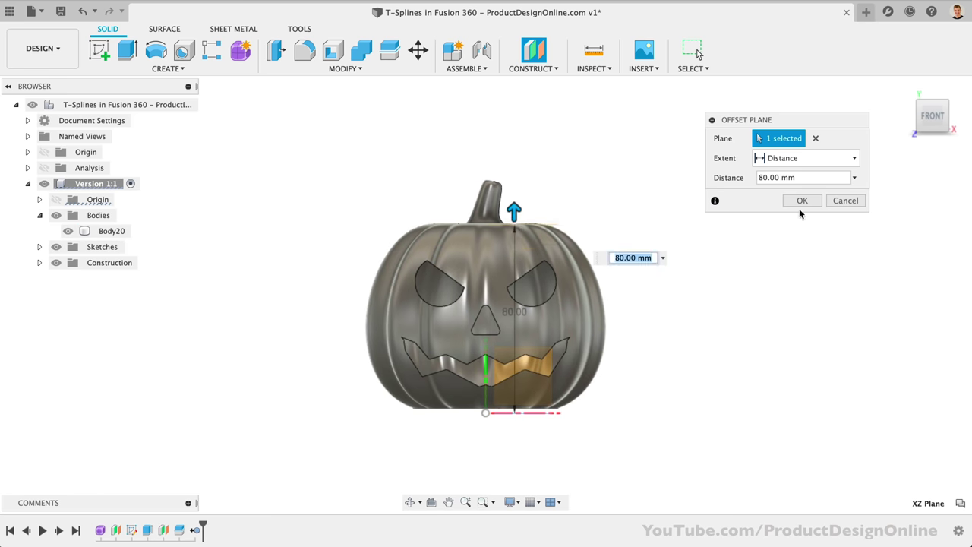
click(803, 202)
click(803, 202)
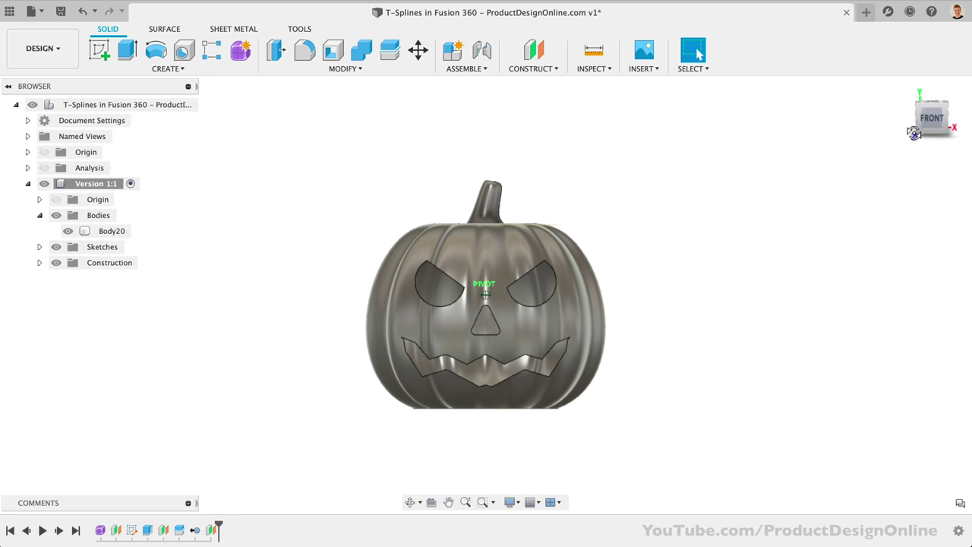
click(914, 96)
Step: Sketch a 60 mm diameter circle at the origin on the new offset plane
click(543, 275)
right_click(541, 278)
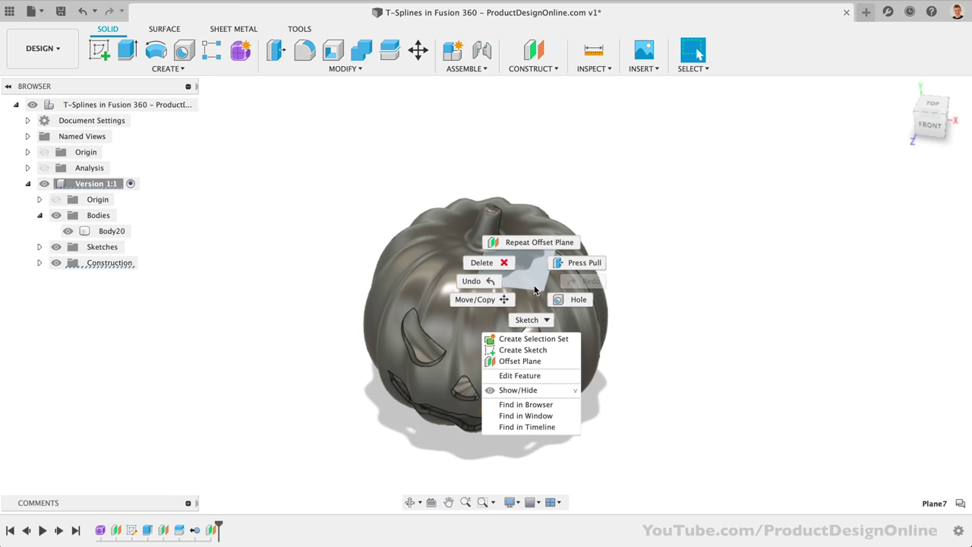
click(532, 349)
key(c)
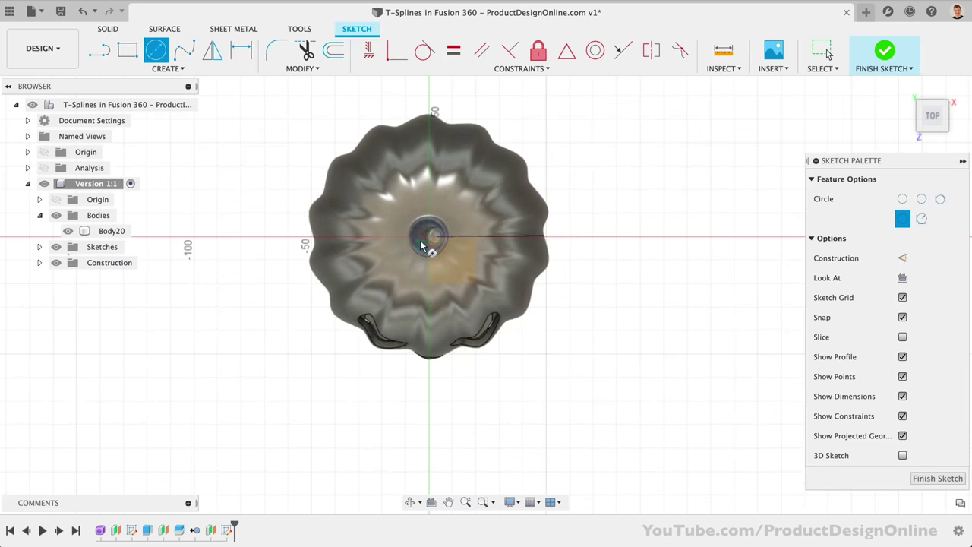
click(430, 236)
text(60)
key(Return)
key(Escape)
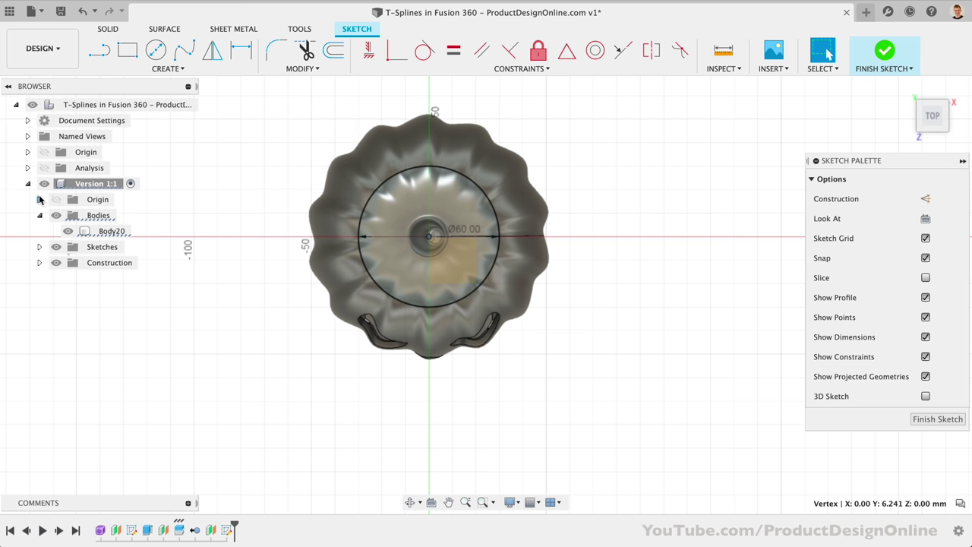
Step: Start a sketch on the XY origin plane, then finish it again
click(39, 199)
right_click(100, 283)
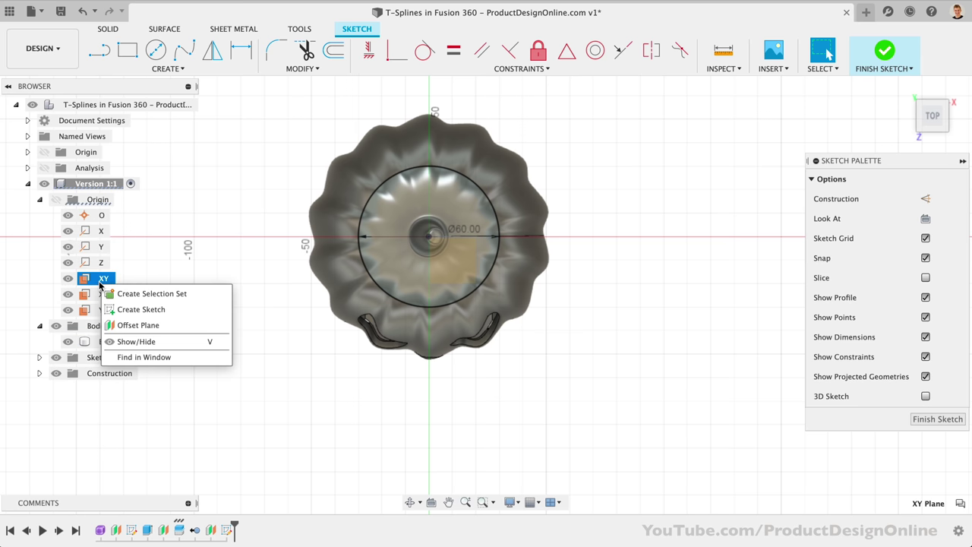
click(134, 307)
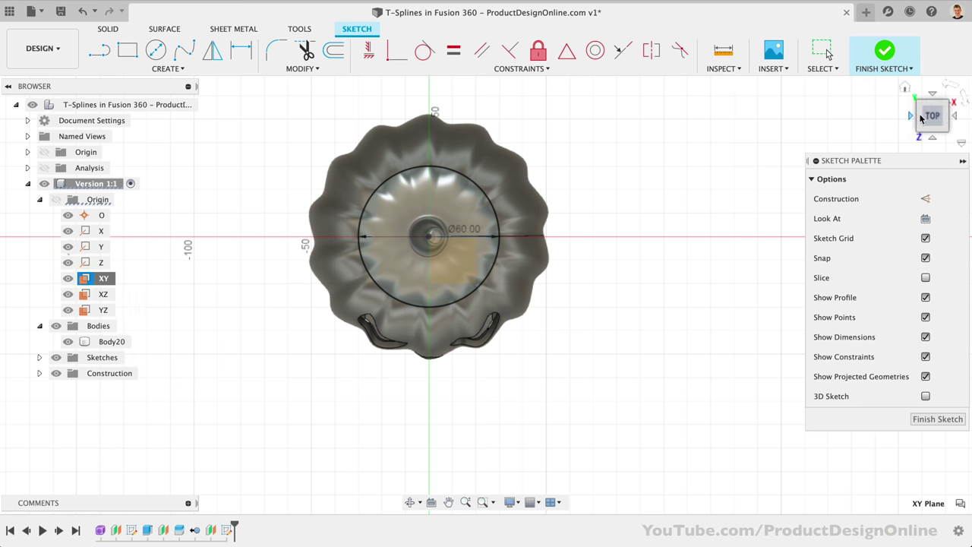
click(932, 114)
click(885, 50)
Step: In a new XY sketch, draw a horizontal line across the top plus a short angled segment
right_click(101, 279)
click(130, 299)
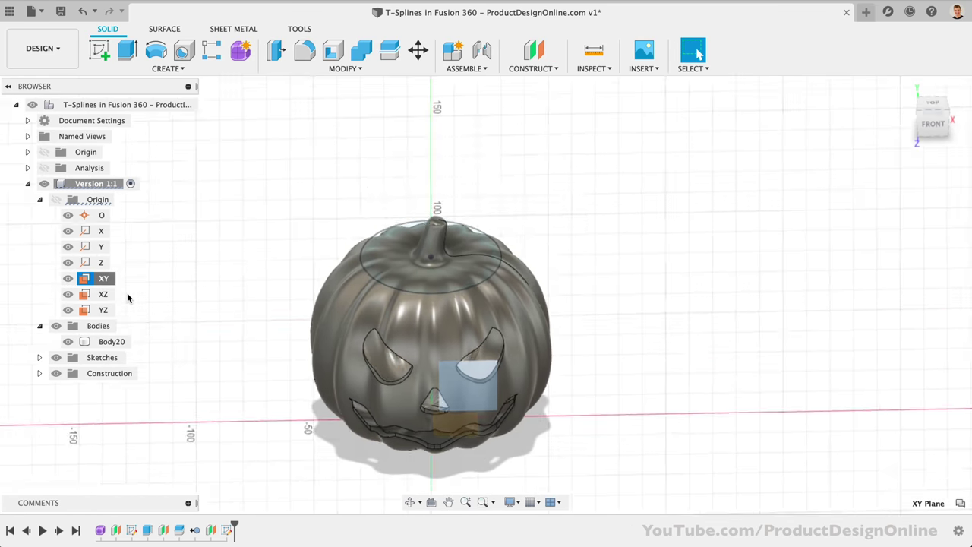
scroll(375, 204, up, 3)
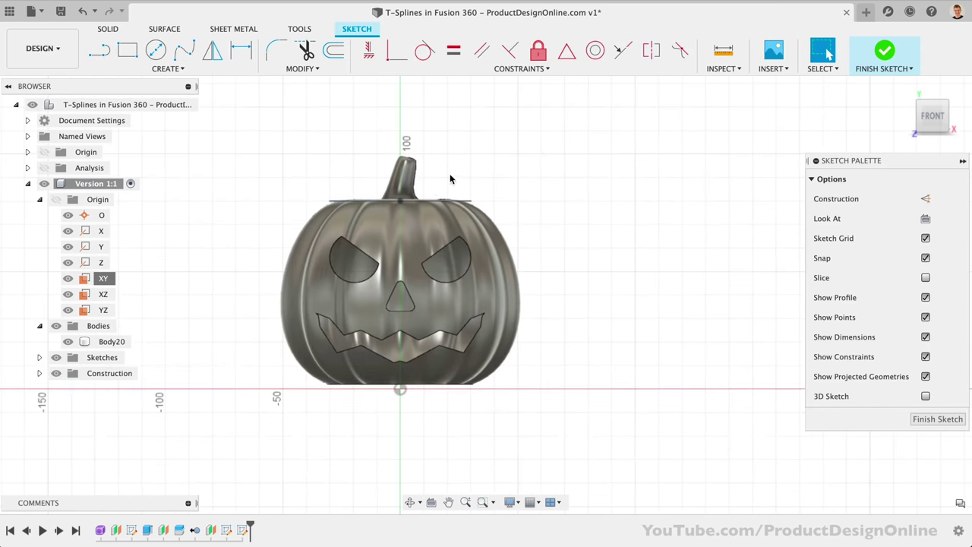
key(l)
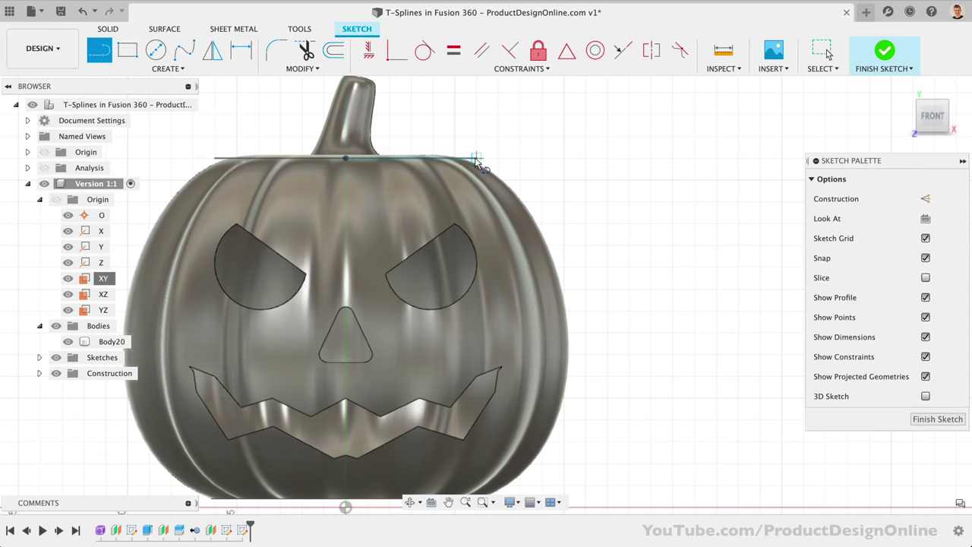
click(476, 159)
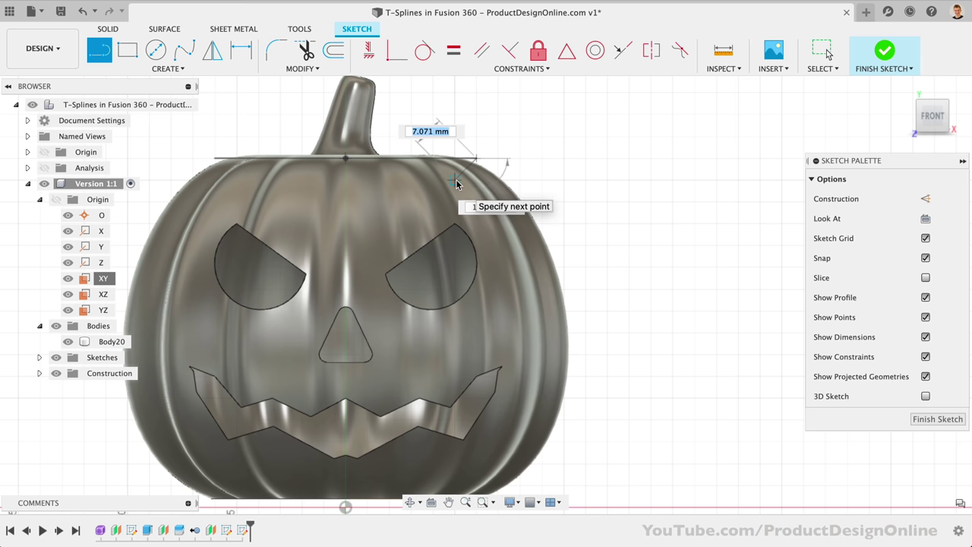
click(497, 137)
key(Escape)
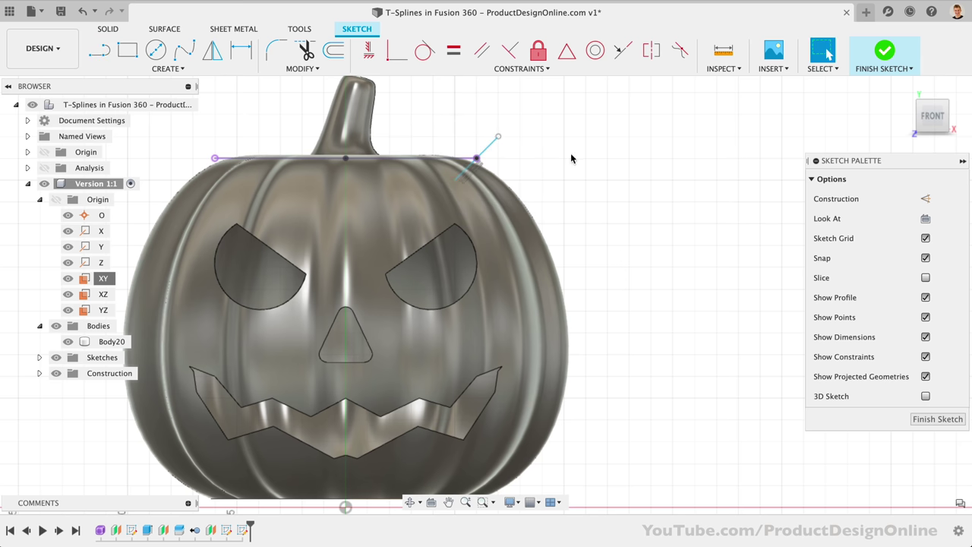
scroll(578, 158, down, 3)
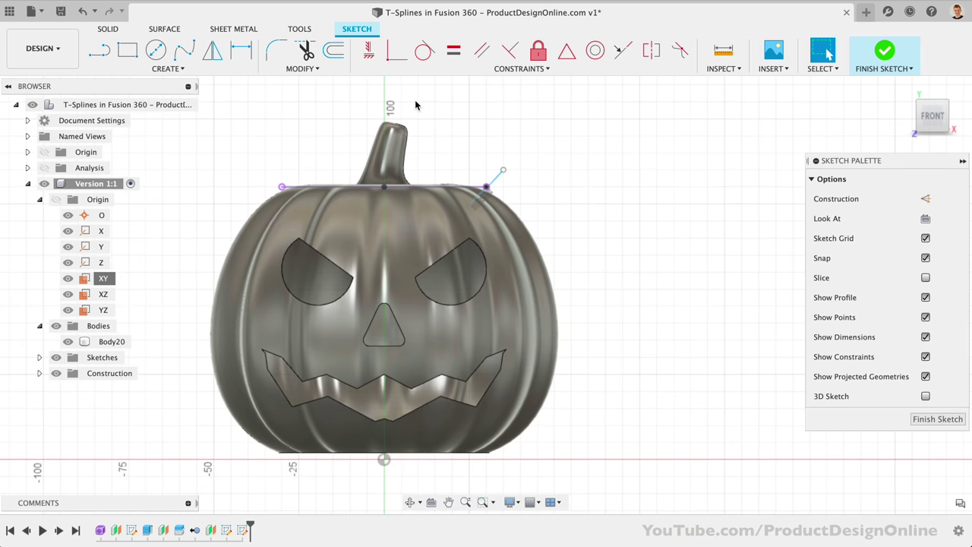
Step: Surface-sweep the short angled line along the 60 mm top circle to make the rim
click(158, 29)
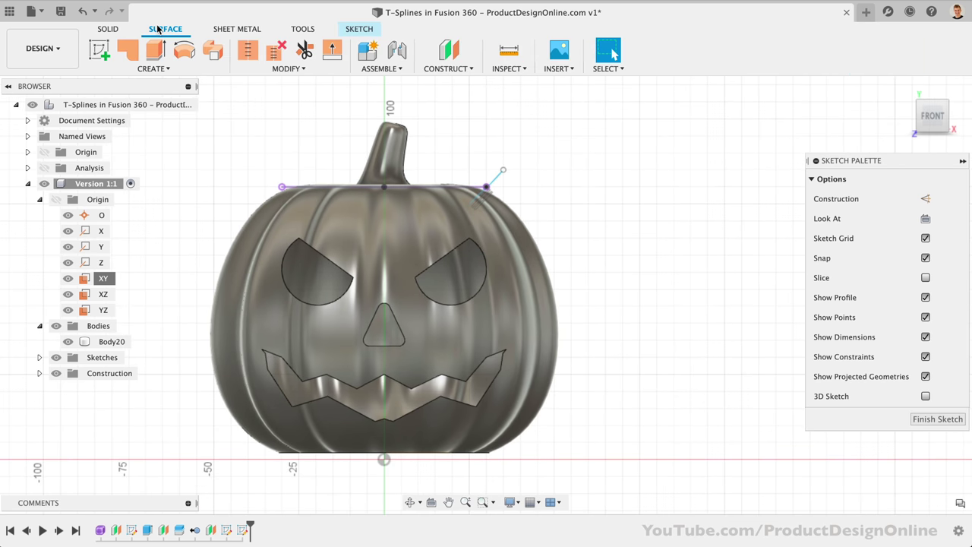
click(212, 51)
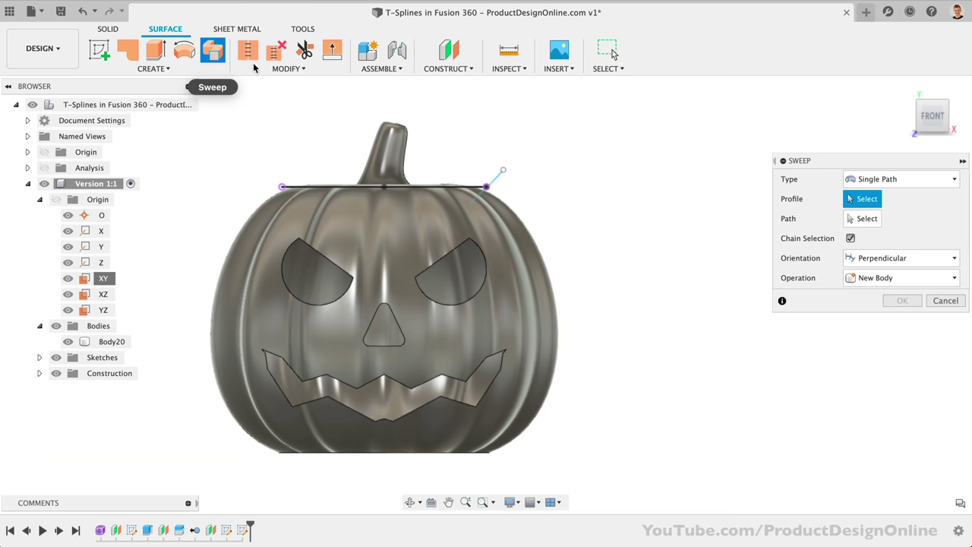
click(369, 185)
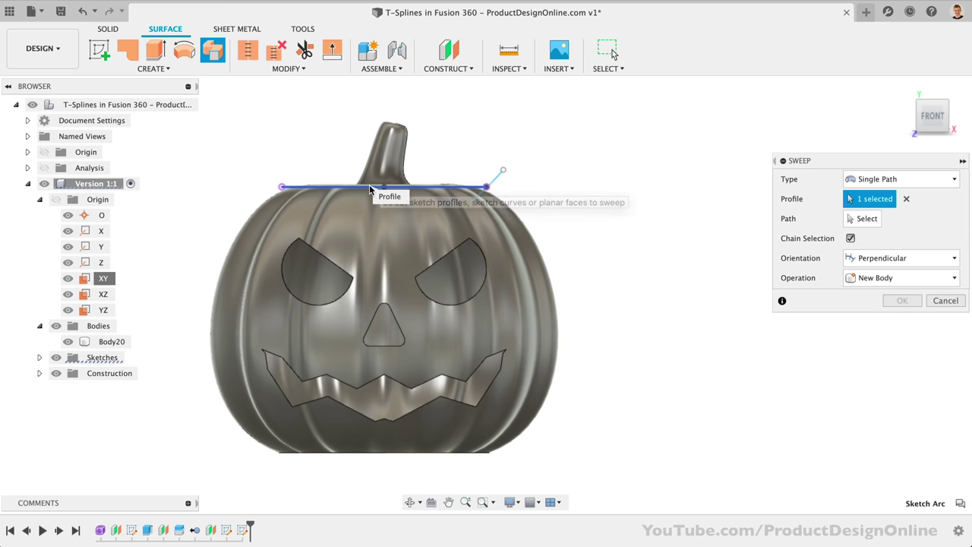
click(369, 185)
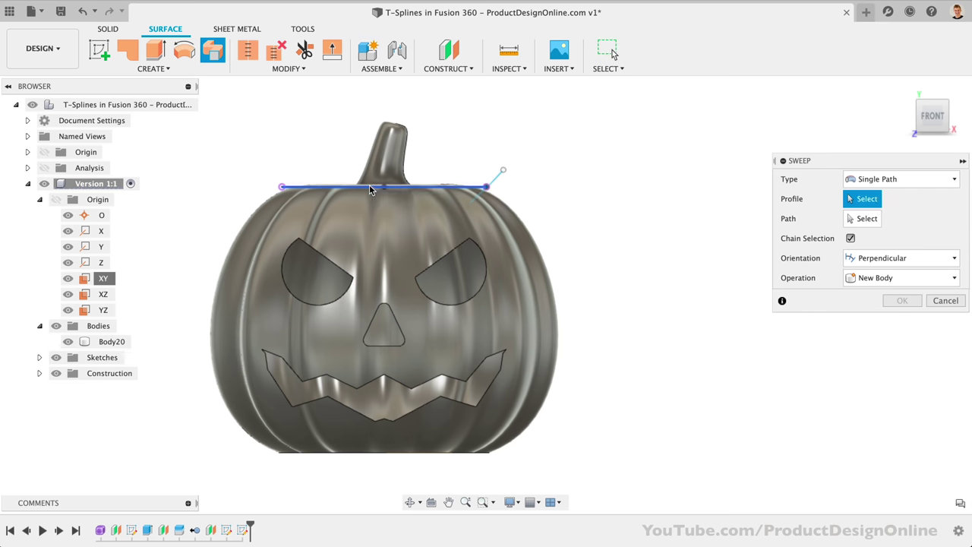
click(493, 180)
click(865, 221)
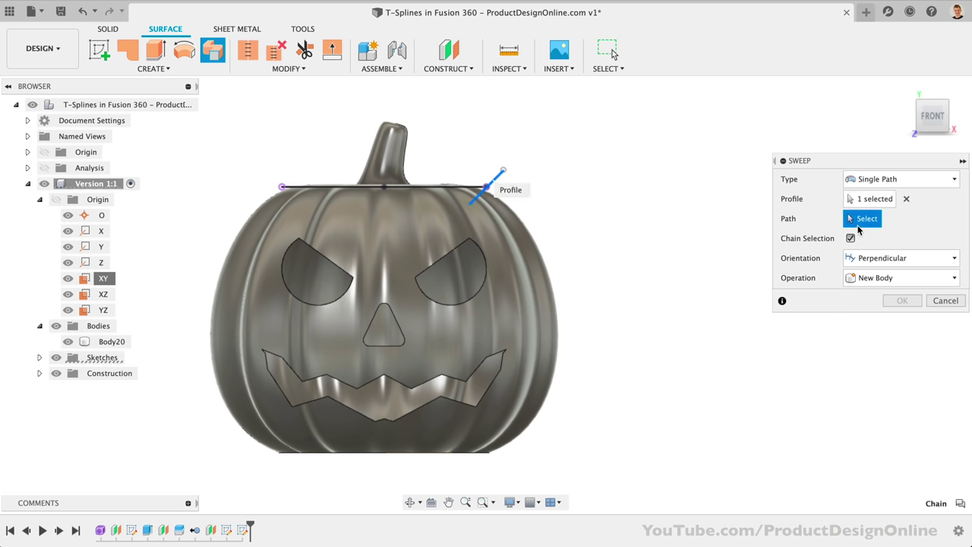
click(448, 185)
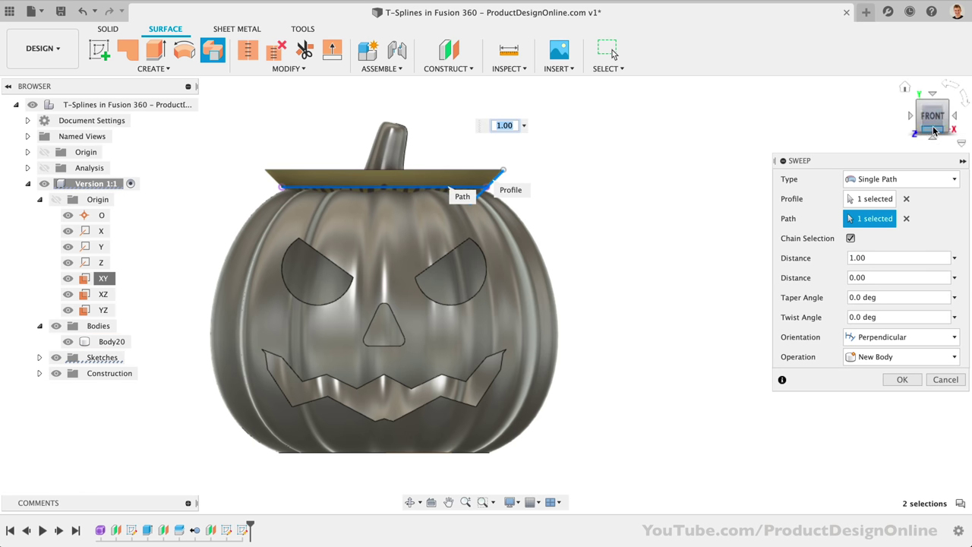
drag(933, 113, 914, 155)
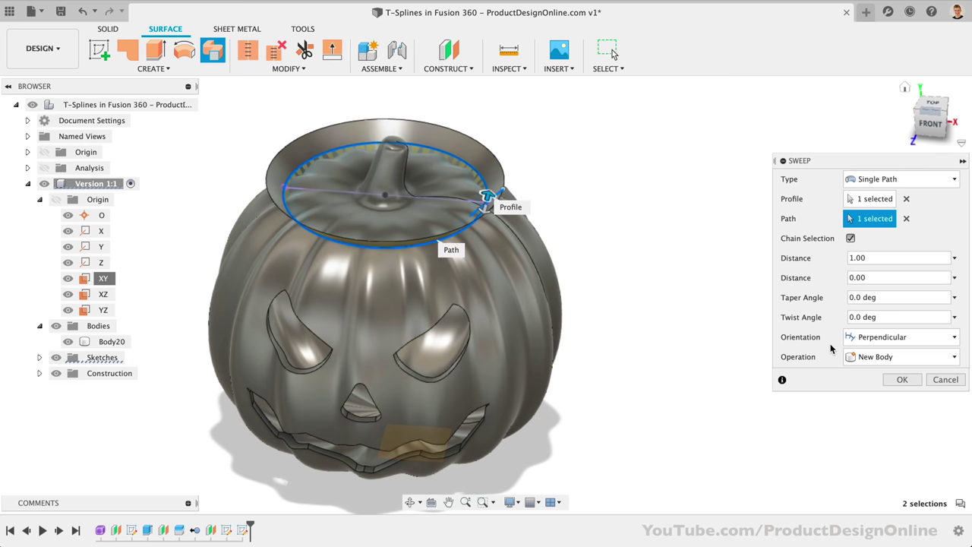
click(903, 379)
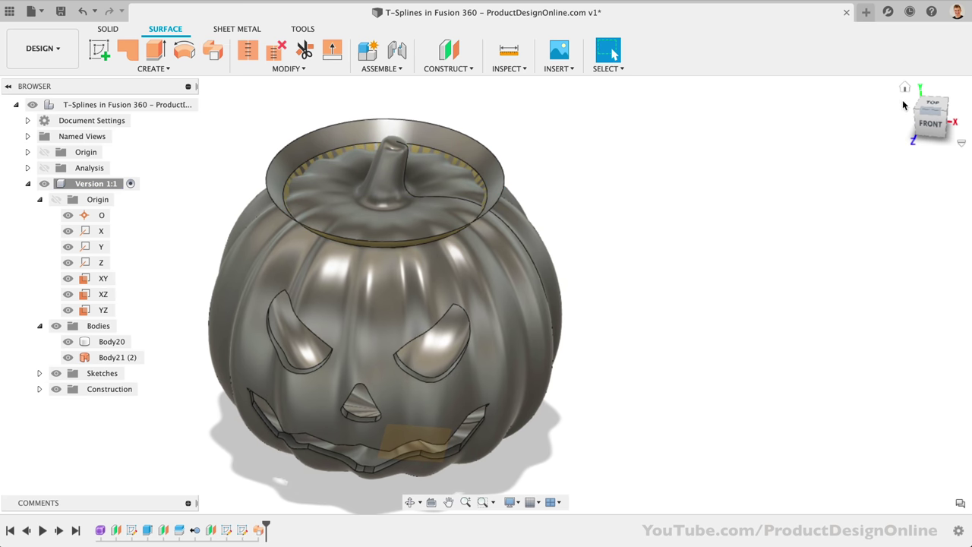
Step: Inspect the pumpkin body from the home view, then turn to face its front
click(905, 89)
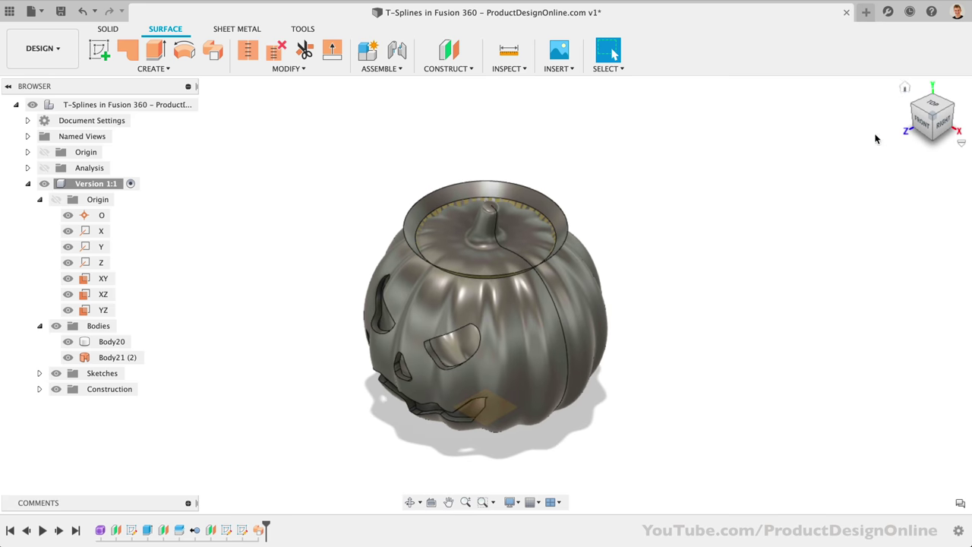
click(585, 372)
scroll(585, 373, up, 5)
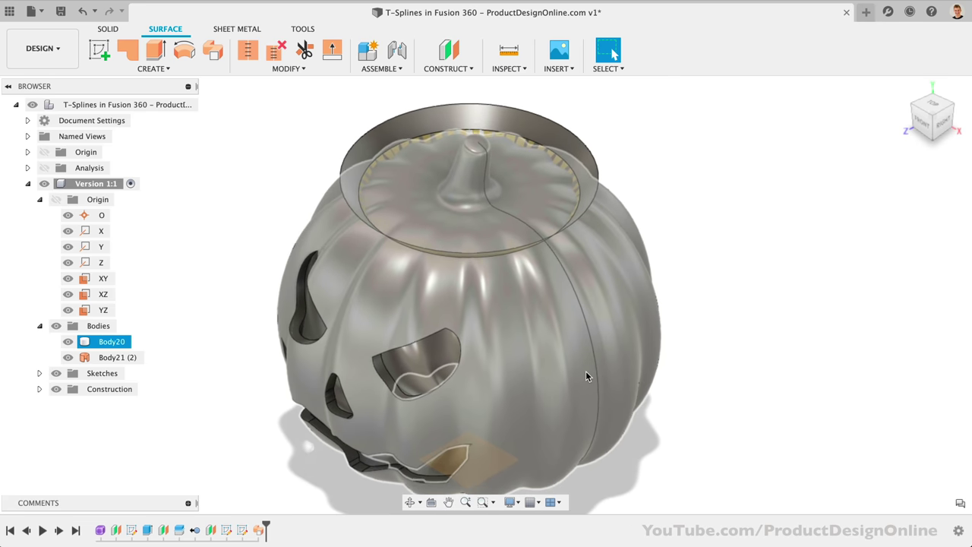
key(Escape)
click(924, 137)
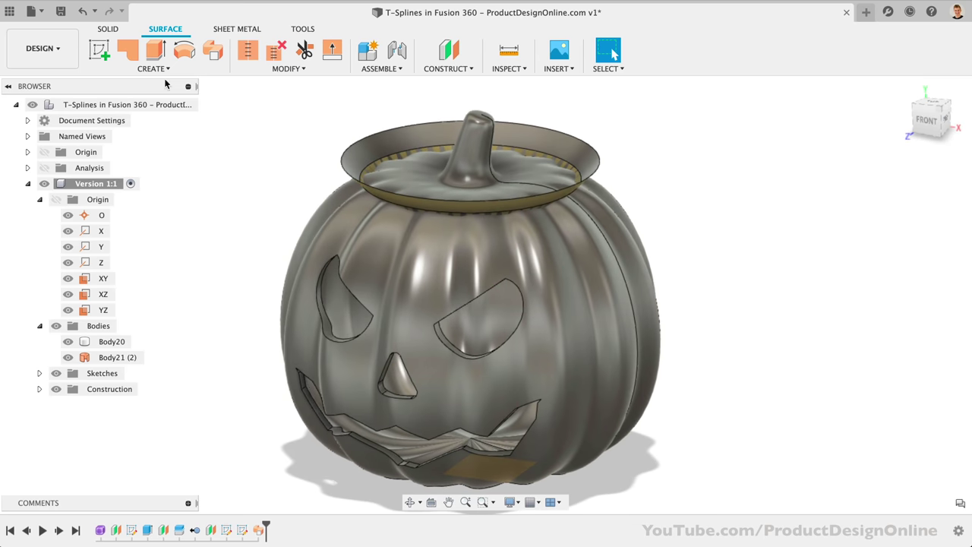
Step: Thicken the flared rim surface by 0.5 mm as a new body, Body22
click(108, 30)
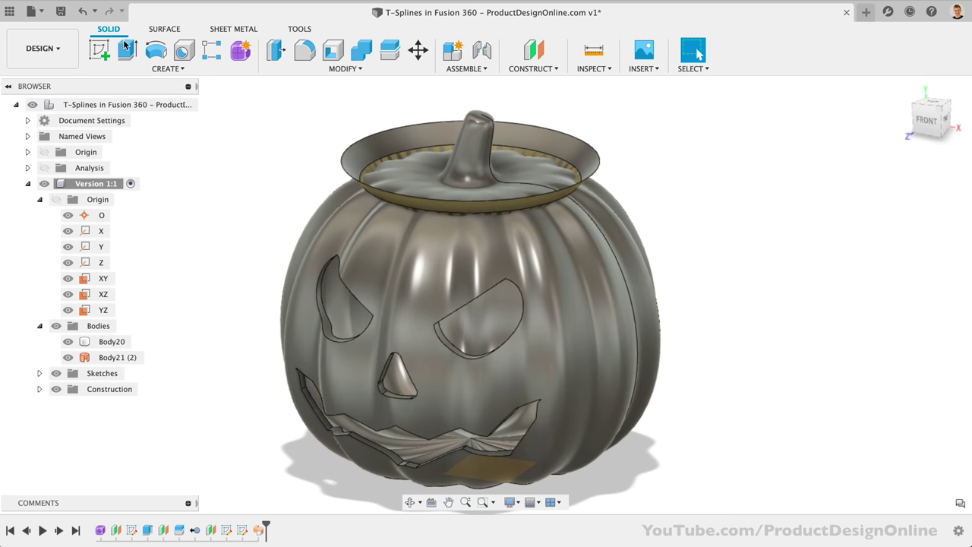
click(155, 71)
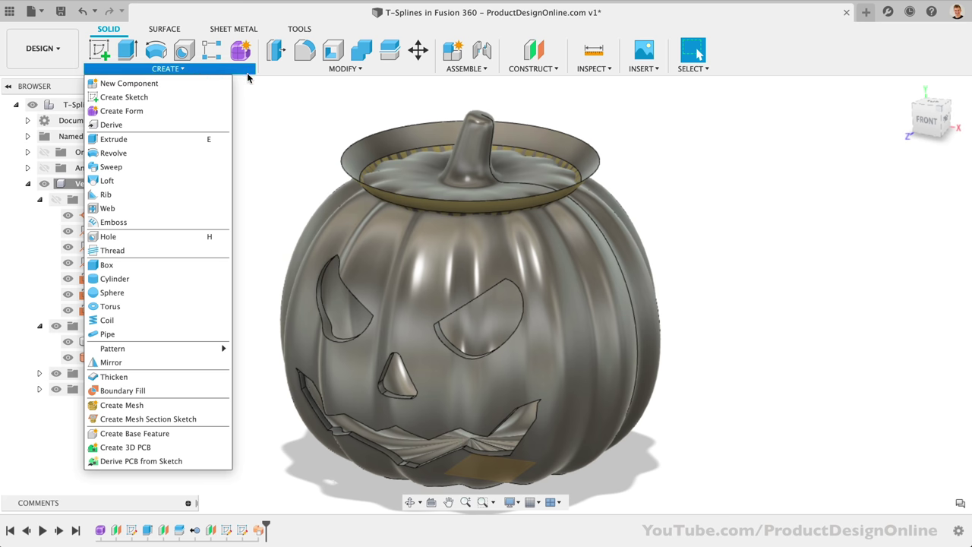
click(275, 71)
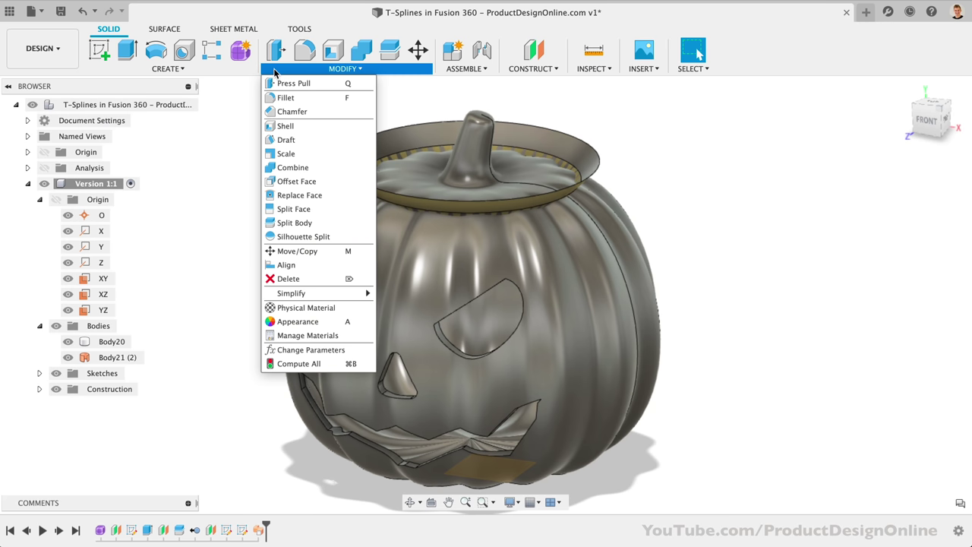
click(225, 74)
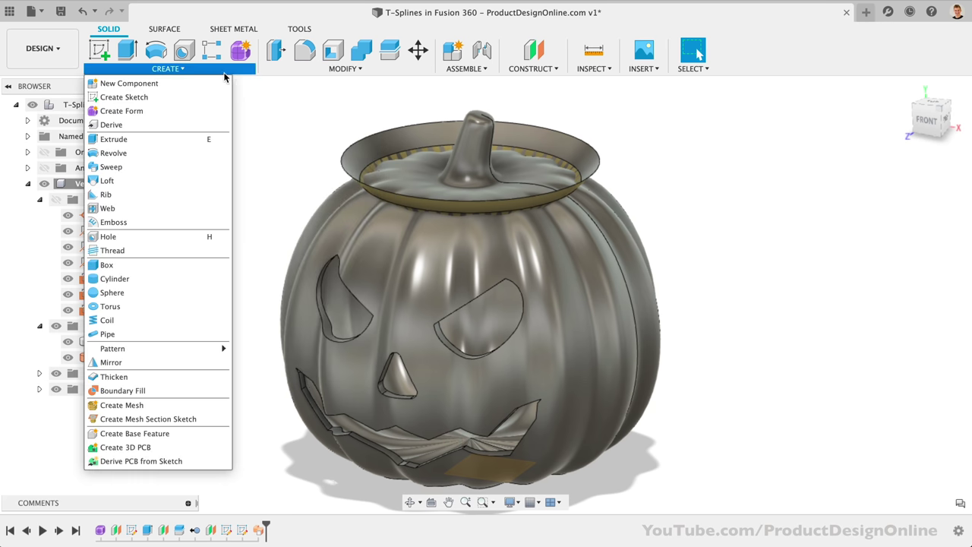
click(147, 373)
click(349, 148)
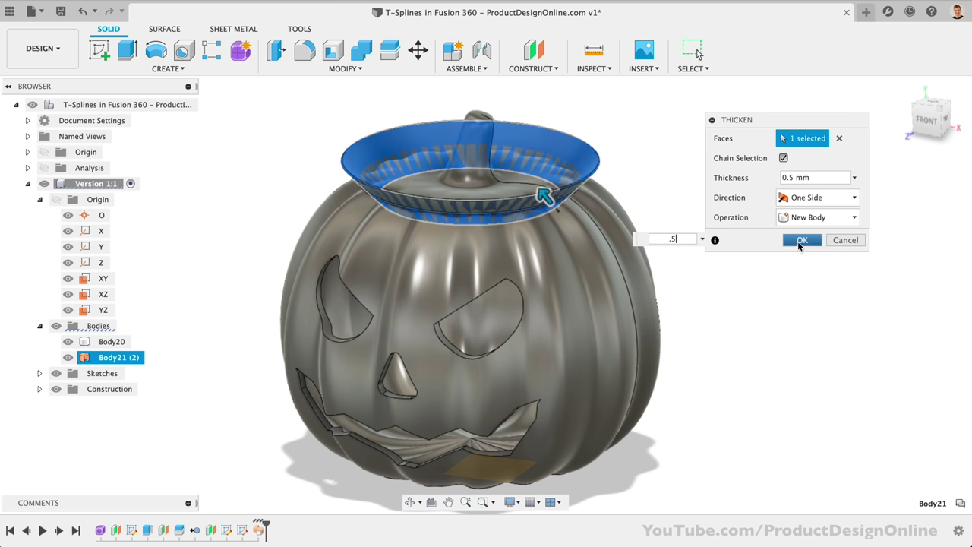
click(800, 242)
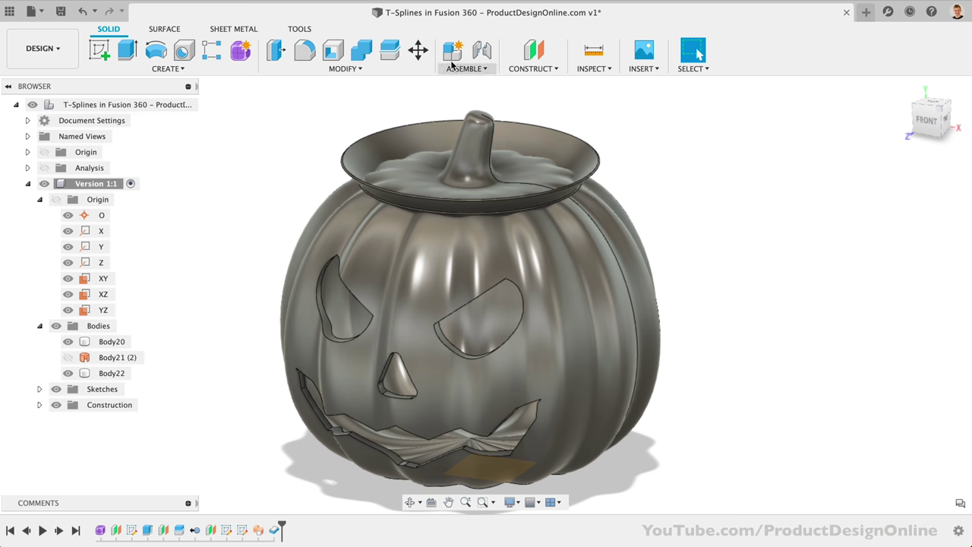
Step: Split Body20 with the rim, Extend Splitting Tool off, separating the stemmed top as Body23
click(387, 51)
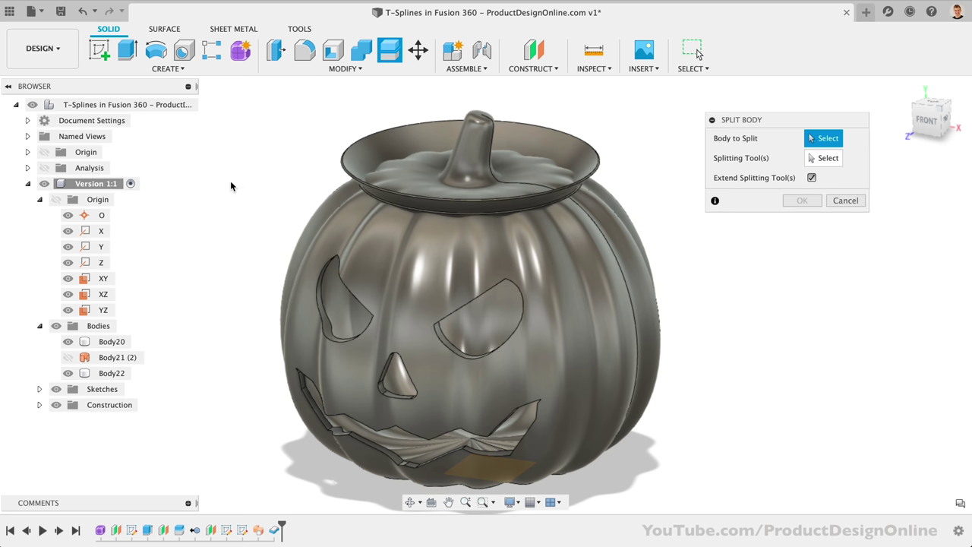
click(376, 232)
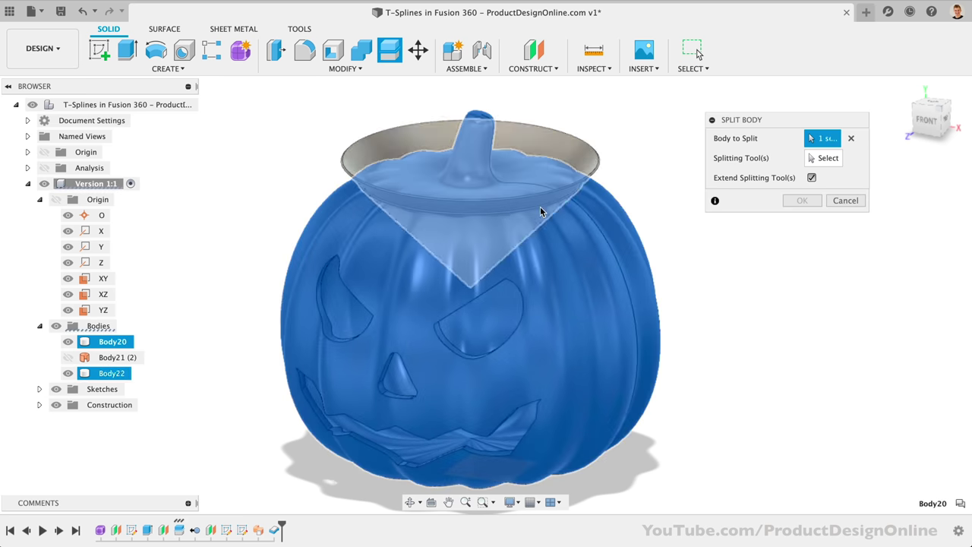
click(825, 158)
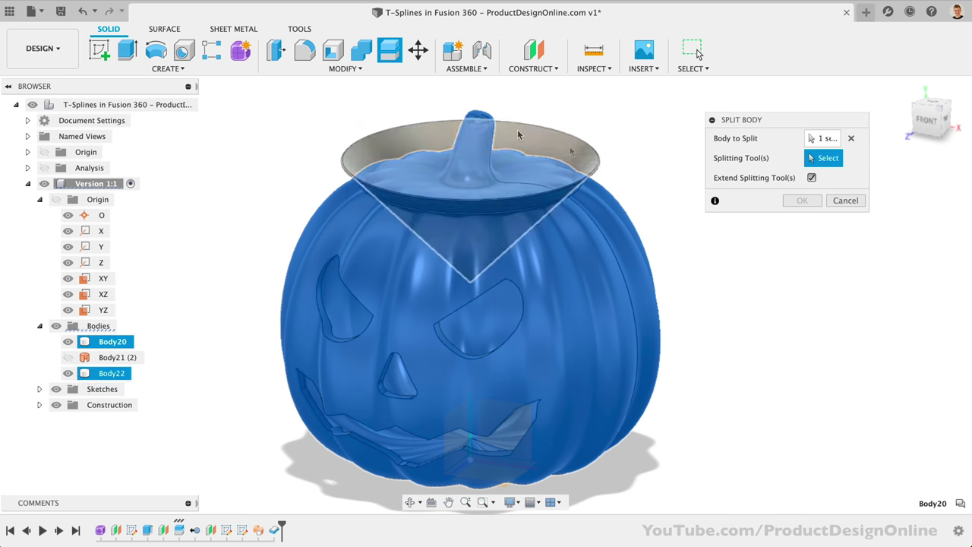
click(570, 148)
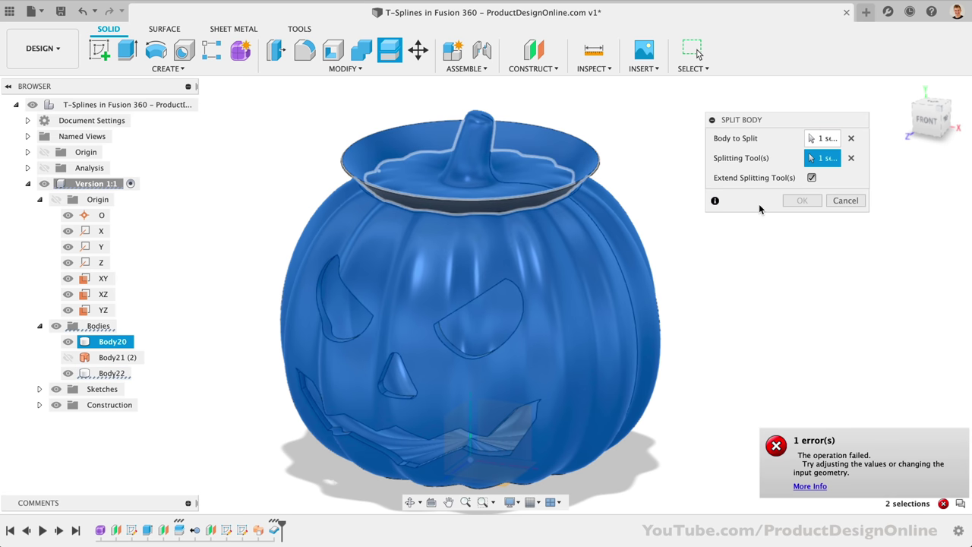
click(812, 178)
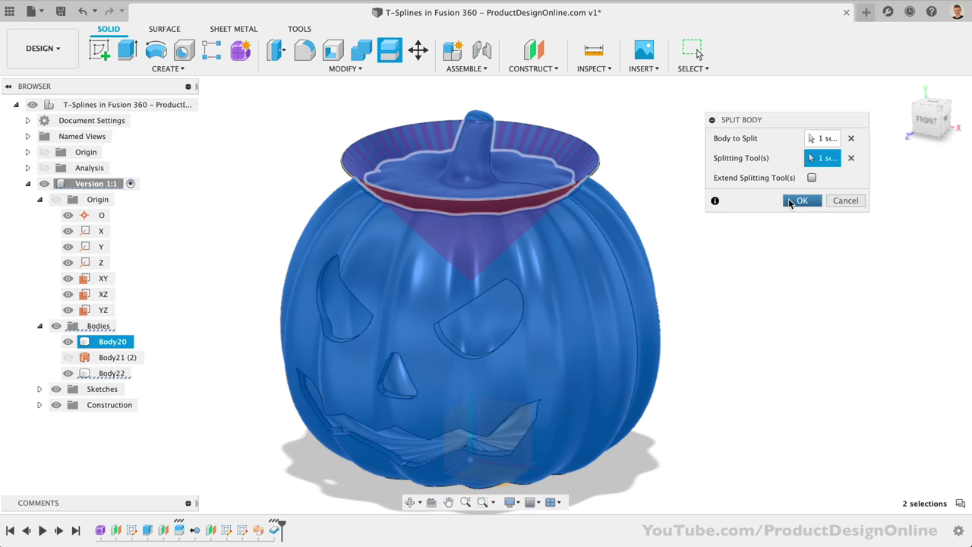
click(803, 201)
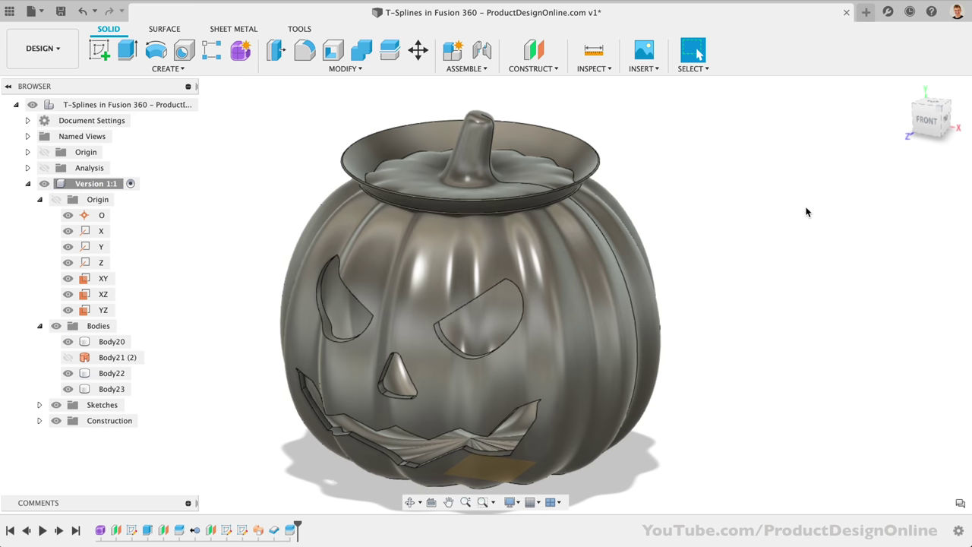
key(Escape)
click(107, 373)
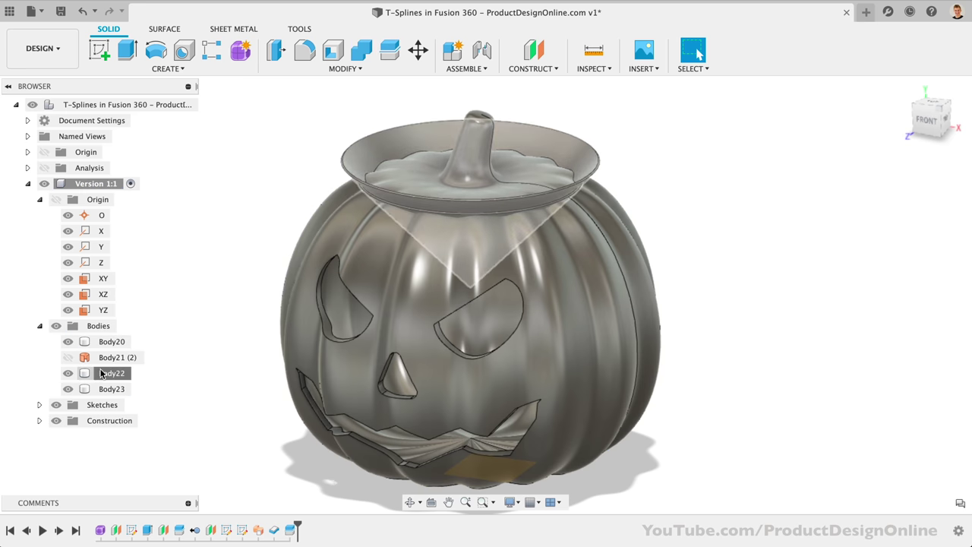
Step: Cut the leftover cone piece Body22 out of the design
click(101, 391)
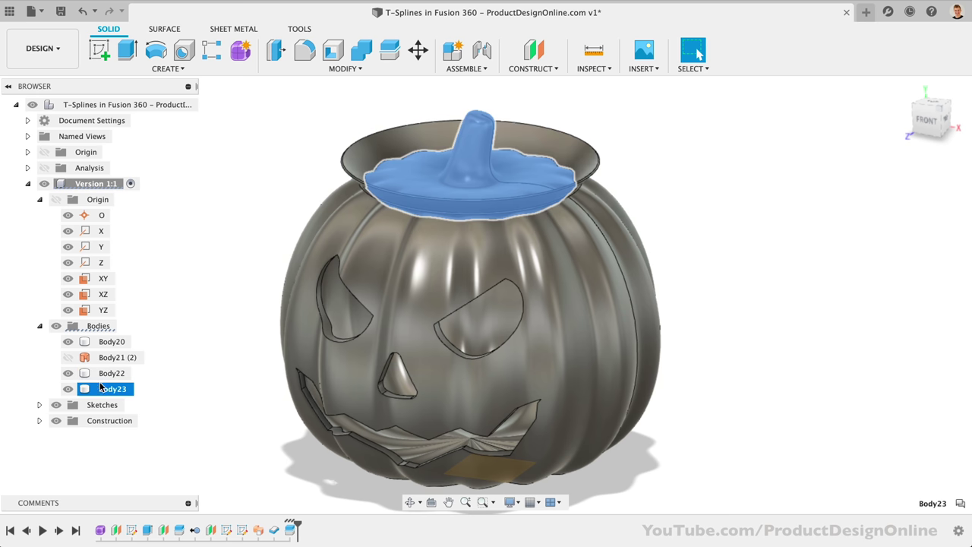
click(106, 373)
right_click(108, 374)
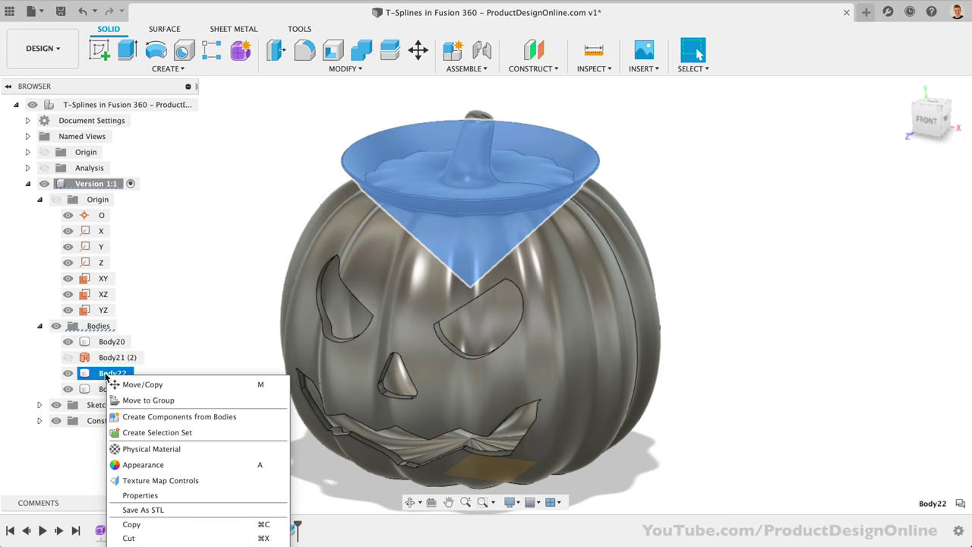
click(129, 538)
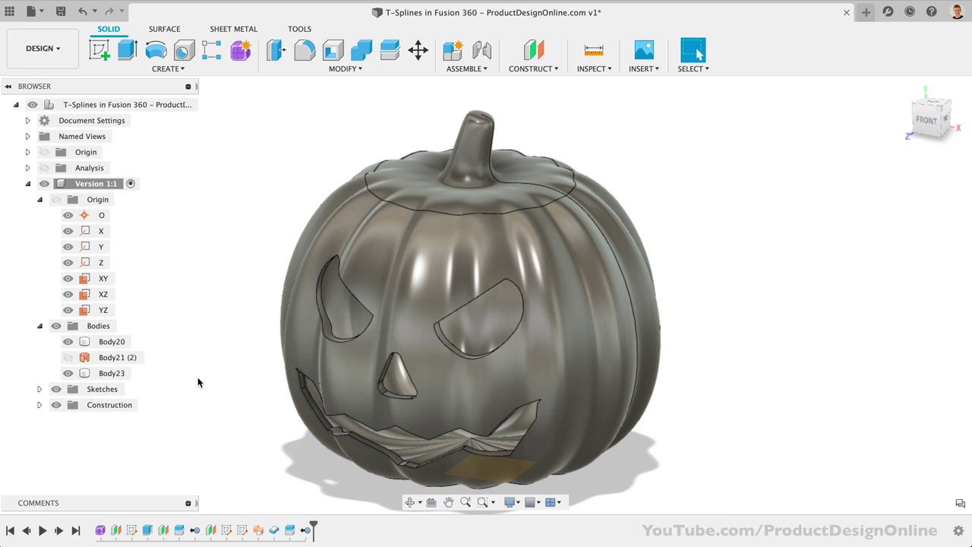
Step: Move the lid Body23 up 40 mm above the hollow pumpkin
click(99, 341)
click(101, 374)
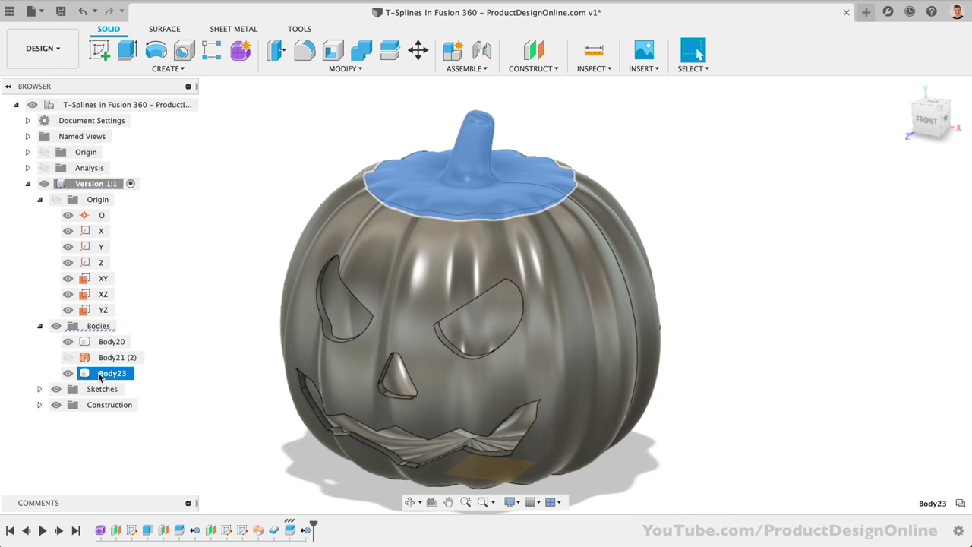
key(m)
scroll(456, 190, down, 3)
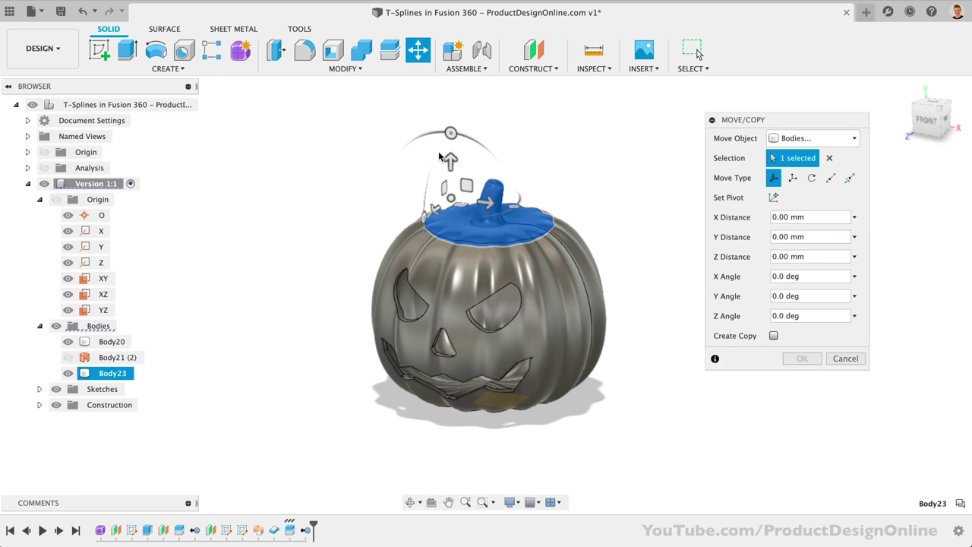
drag(454, 106, 461, 80)
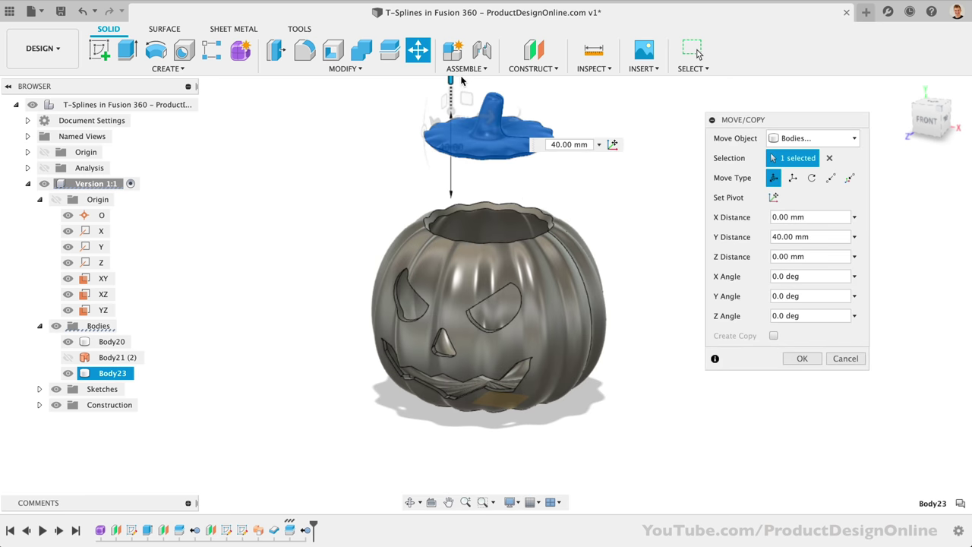
click(802, 358)
scroll(718, 291, up, 3)
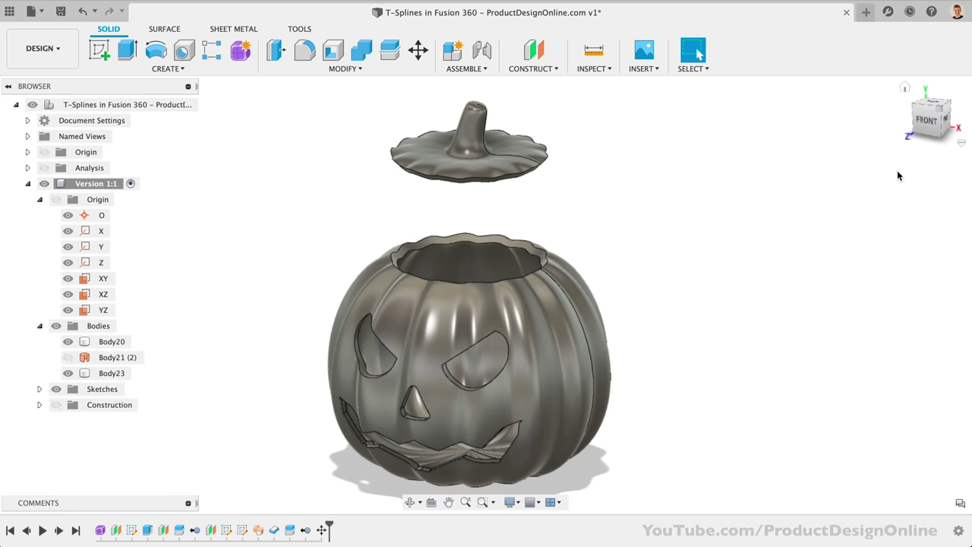
click(934, 135)
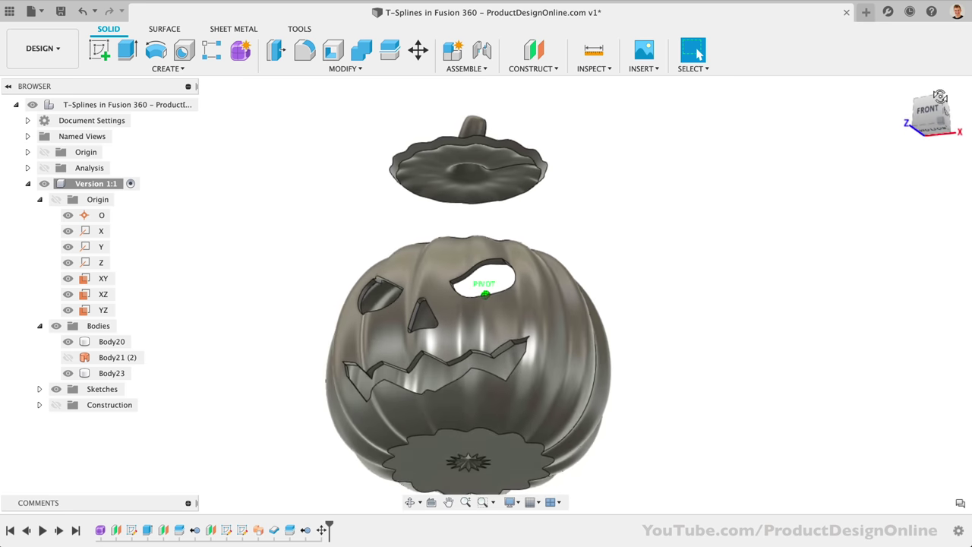
scroll(506, 212, up, 2)
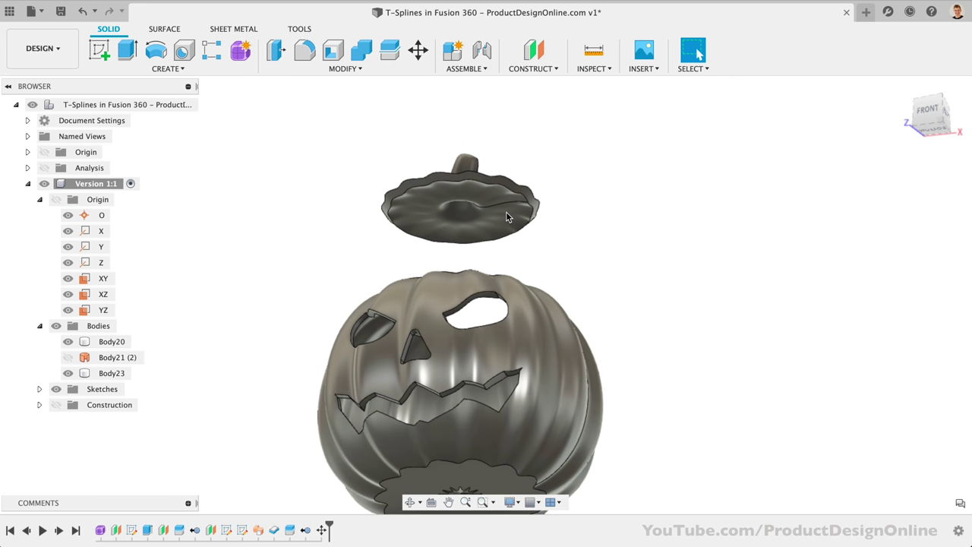
click(506, 211)
scroll(509, 209, up, 2)
scroll(518, 205, up, 2)
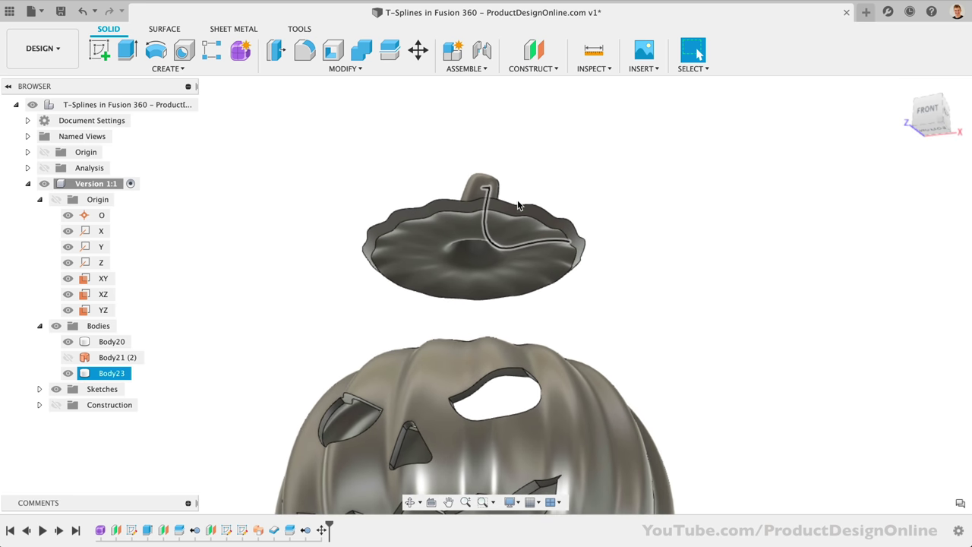
scroll(509, 206, up, 3)
click(500, 244)
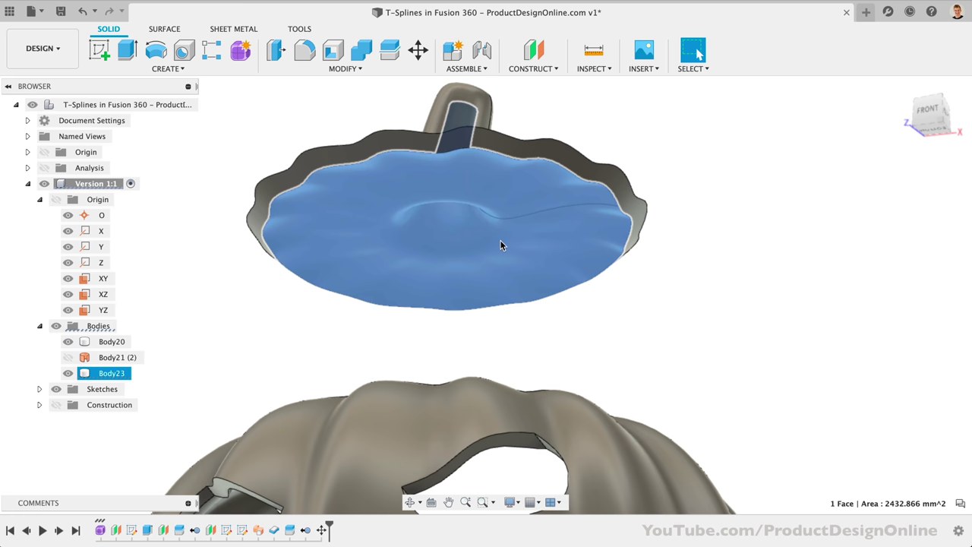
scroll(501, 244, down, 2)
click(786, 272)
scroll(785, 271, down, 3)
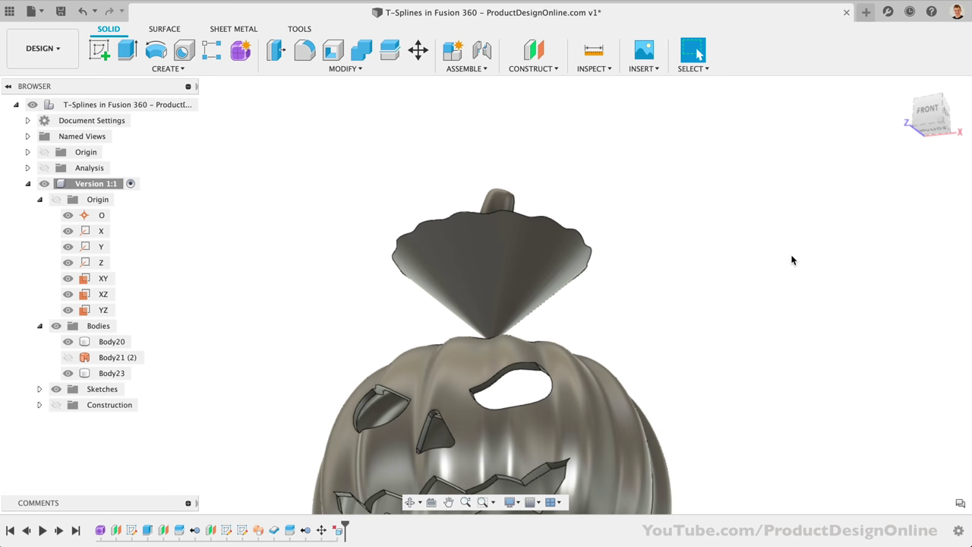
shift+middle_drag(839, 213, 603, 125)
scroll(568, 110, down, 4)
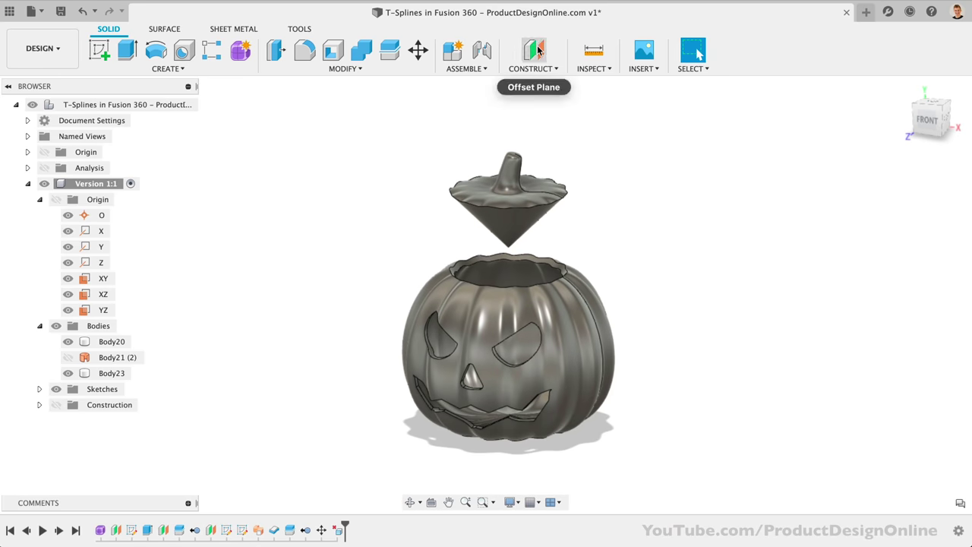
Step: Create an offset plane from XZ at 115 mm, level with the lid rim
click(535, 50)
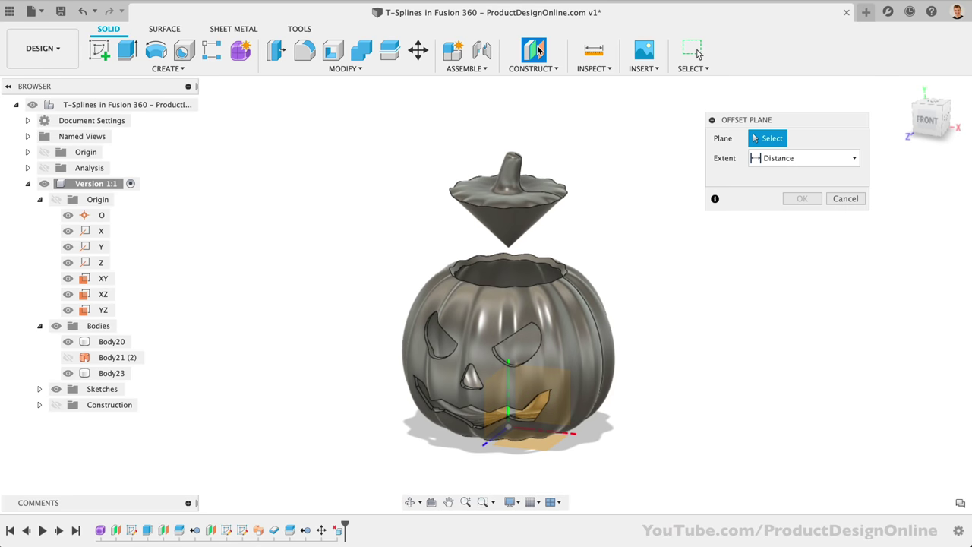
click(547, 439)
drag(535, 408, 534, 184)
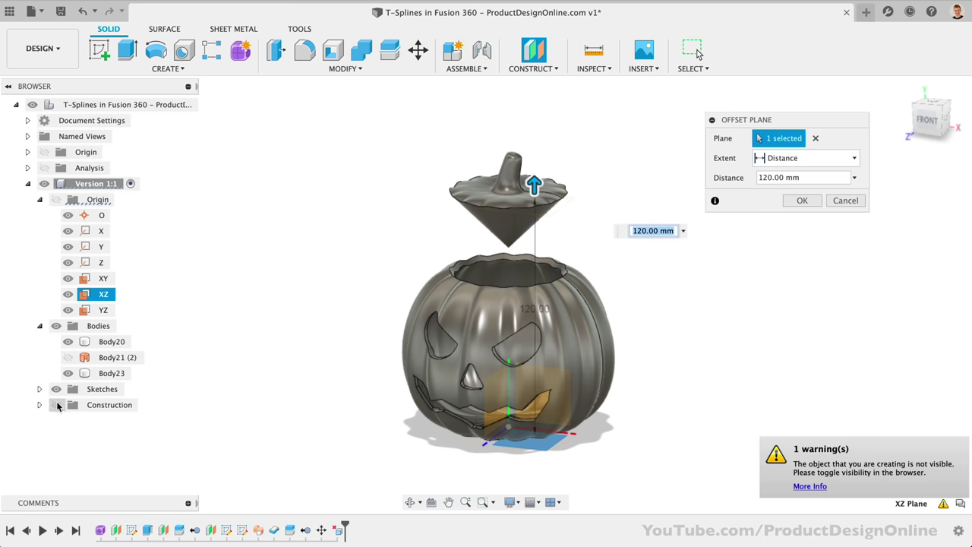
click(56, 405)
click(926, 121)
scroll(547, 198, up, 3)
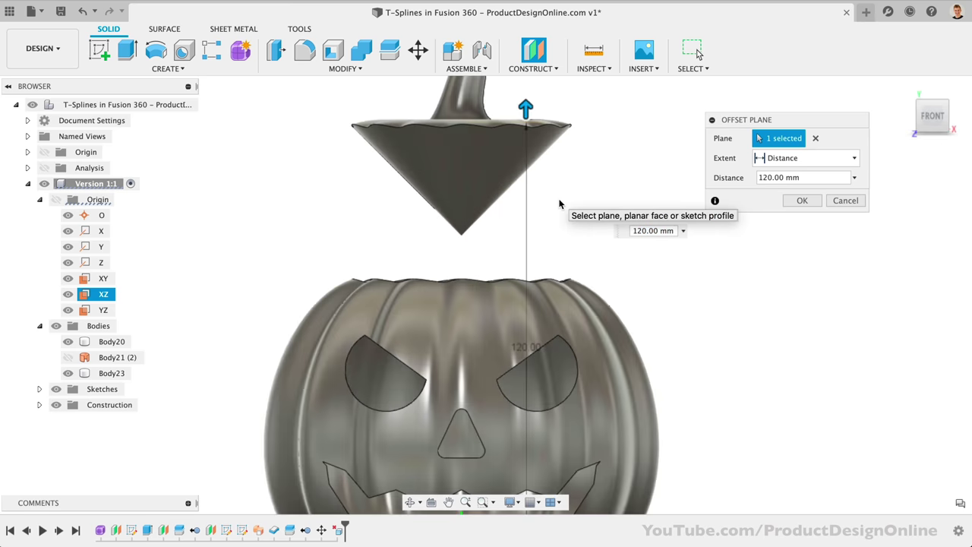
drag(526, 97, 526, 121)
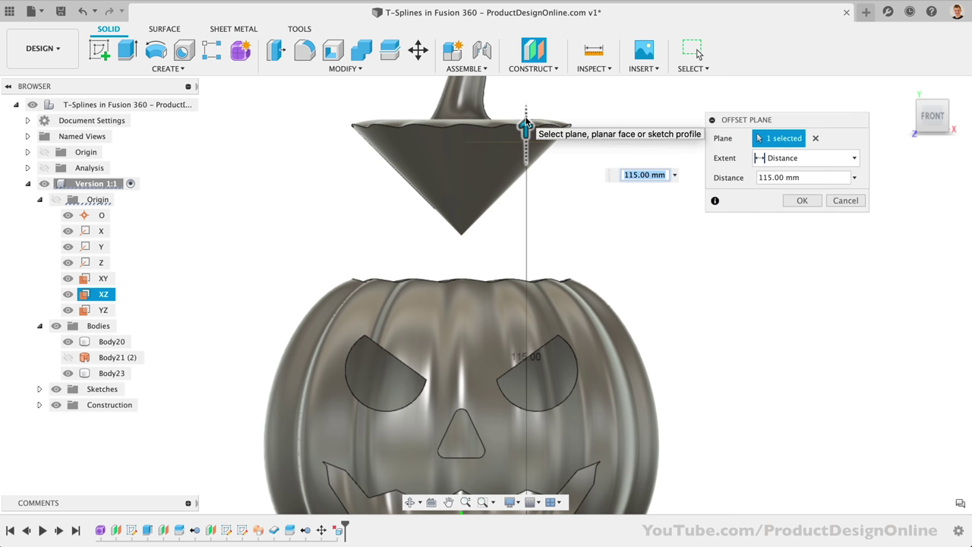
key(Return)
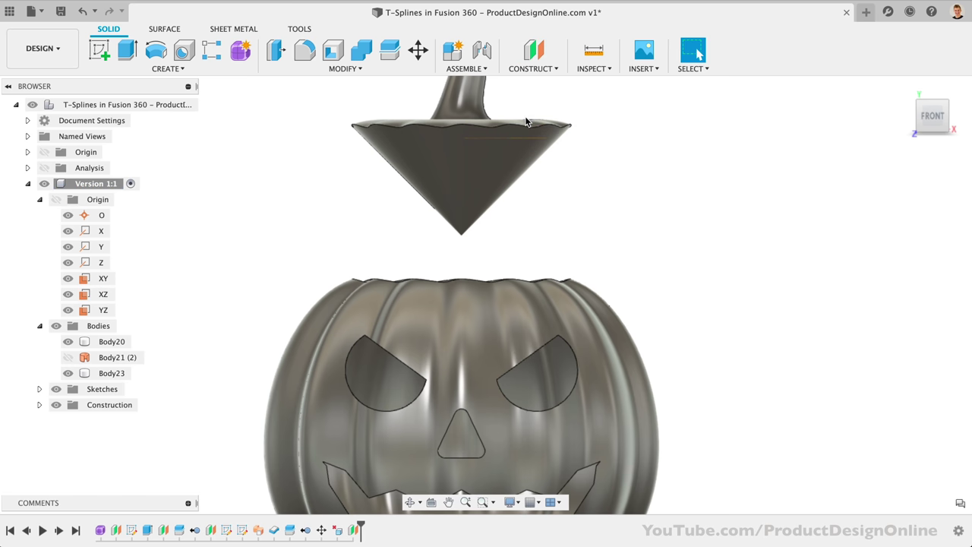
Step: Split the lid body with the 115 mm offset plane
click(389, 51)
click(419, 128)
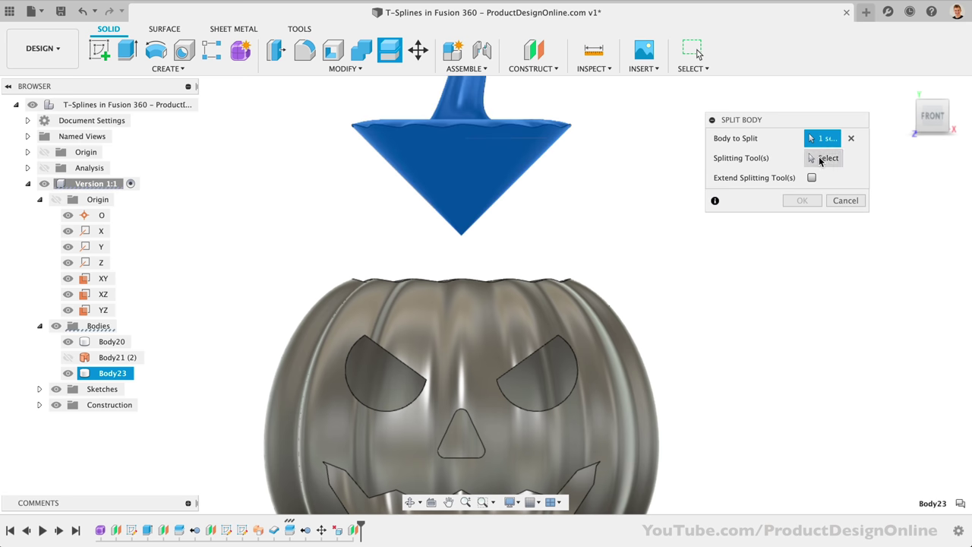
click(821, 158)
click(532, 142)
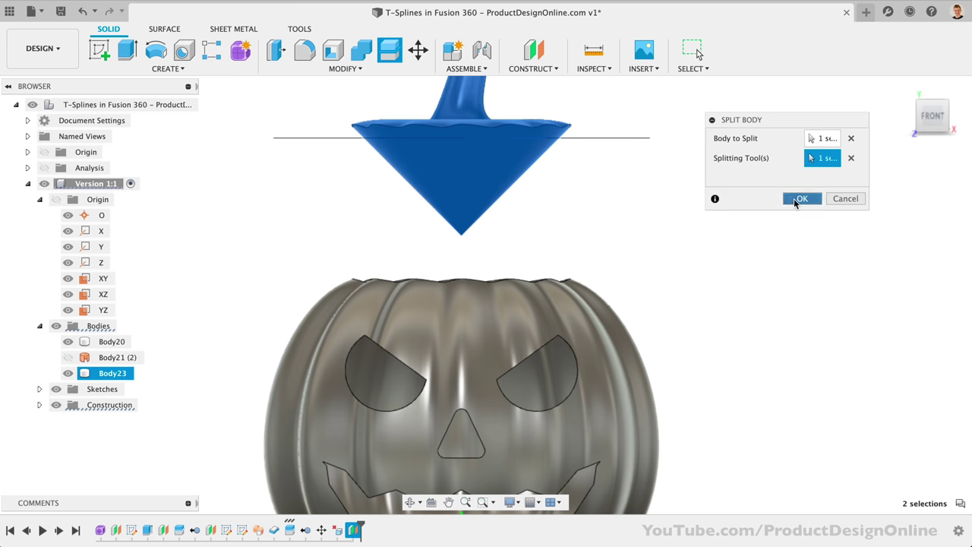
click(801, 199)
Step: Delete the cone-shaped lower piece Body23, leaving the flat-bottomed lid
click(101, 374)
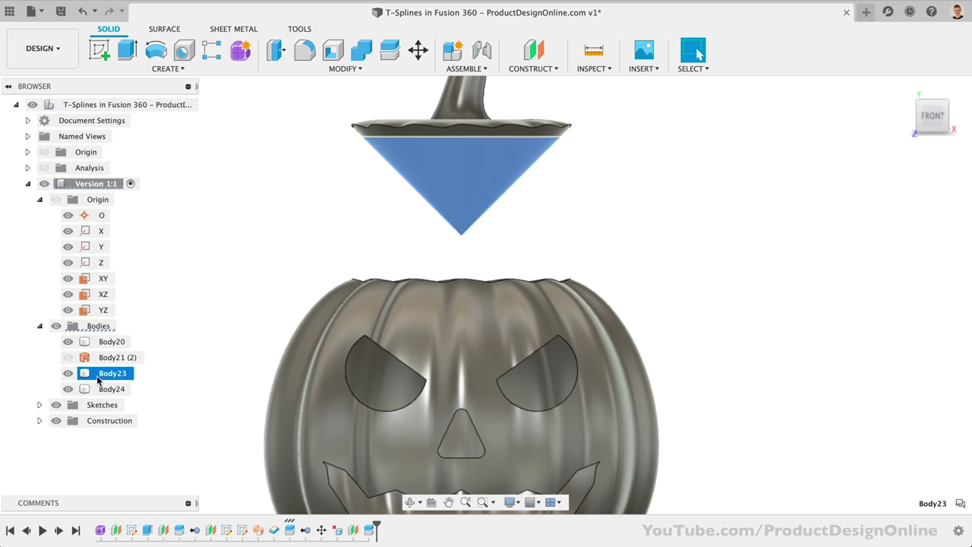
right_click(97, 380)
click(149, 544)
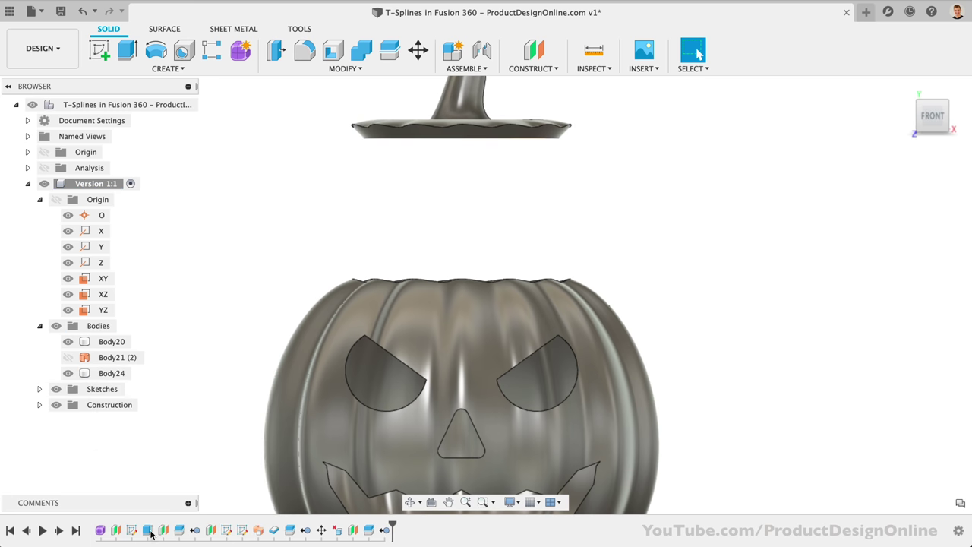
mouse_move(933, 114)
mouse_down()
mouse_move(937, 101)
mouse_move(879, 113)
mouse_up()
Step: Delete the star-shaped face from the pumpkin's bottom plate
key(F6)
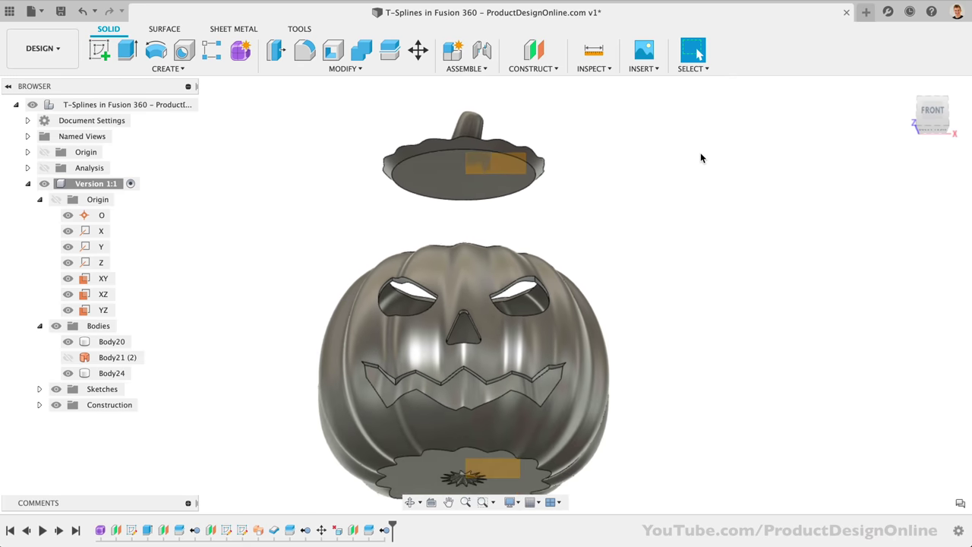
scroll(455, 426, up, 10)
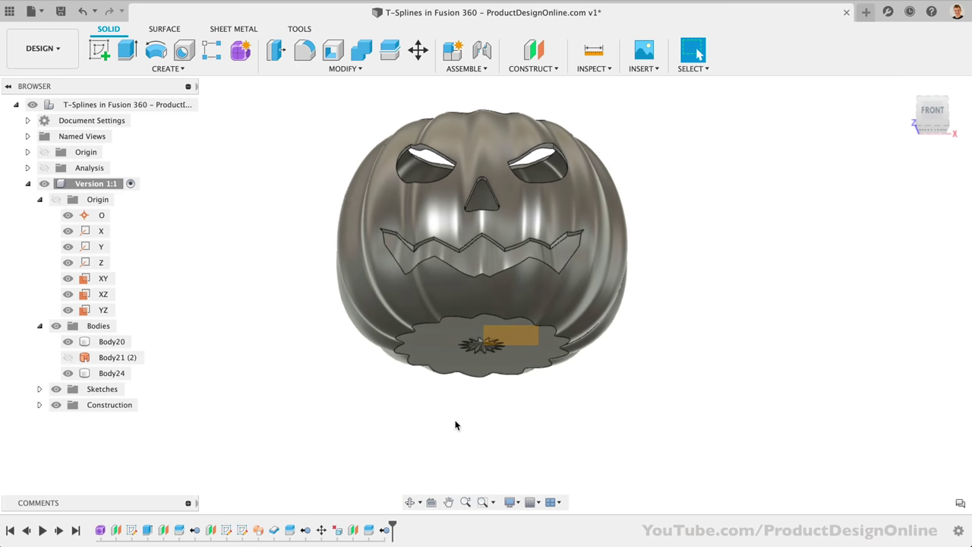
scroll(455, 424, down, 5)
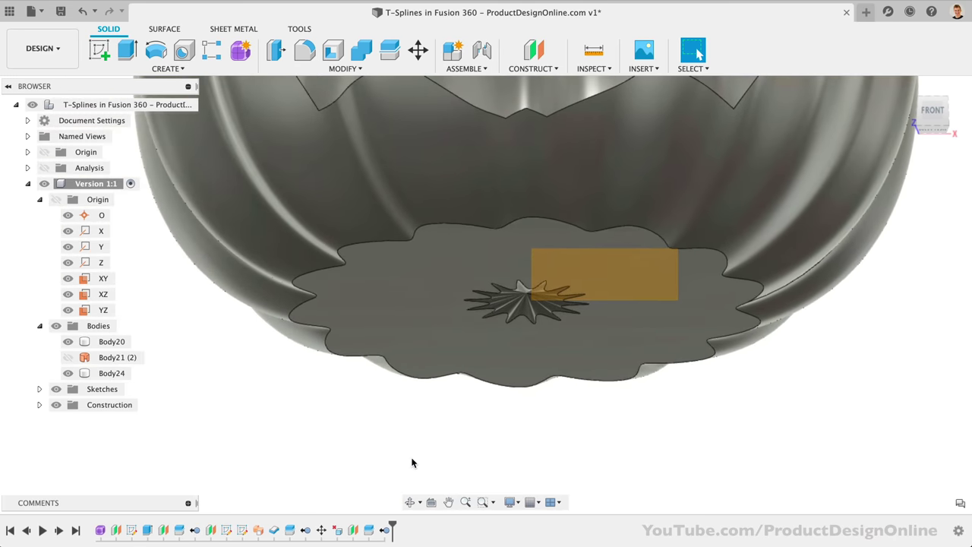
click(511, 329)
click(517, 305)
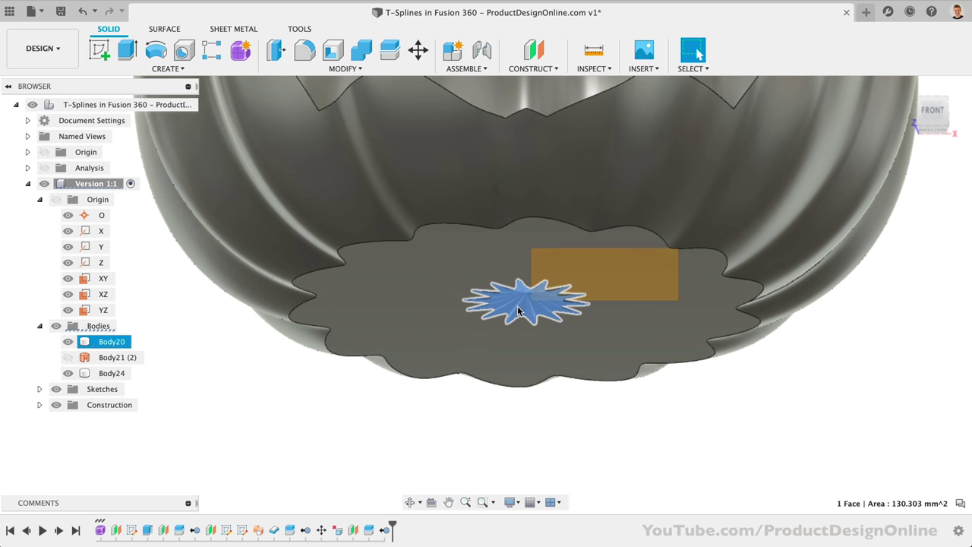
key(Delete)
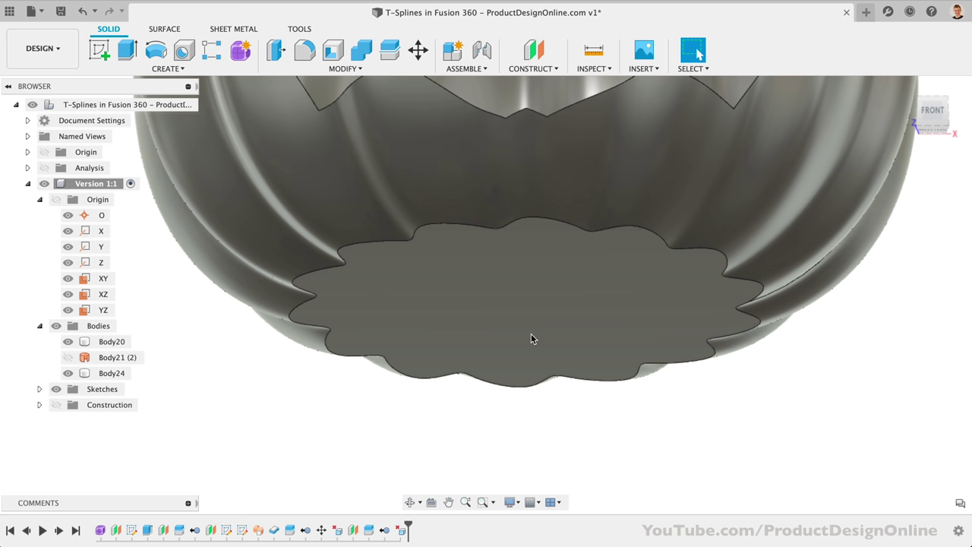
Step: Return to the Home view, then the Front view, tilted to look into the pumpkin
click(729, 271)
click(904, 87)
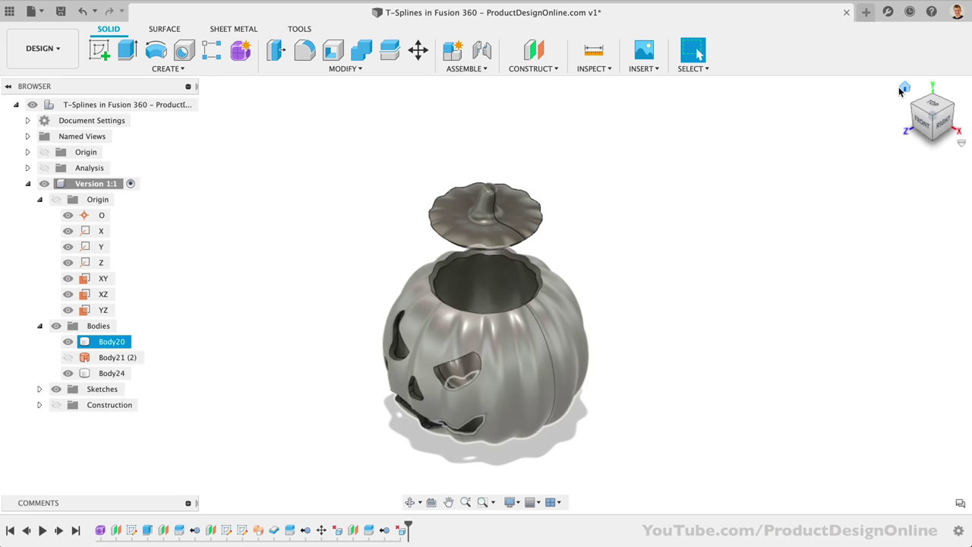
click(921, 128)
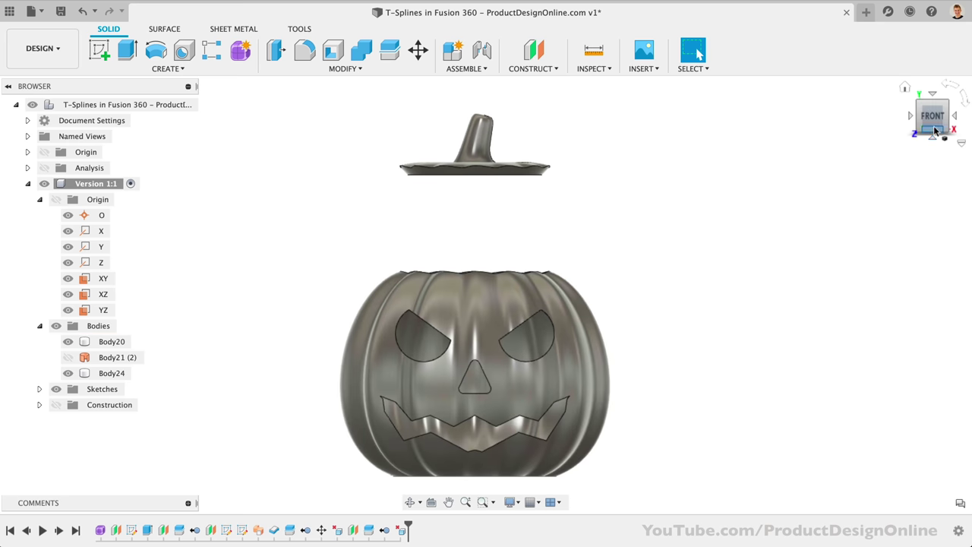
mouse_move(930, 131)
mouse_down()
mouse_move(929, 152)
mouse_move(924, 134)
mouse_up()
Step: Save Body20 as STL, send it to Cura, and preview the sliced layers
click(923, 134)
click(106, 374)
click(112, 341)
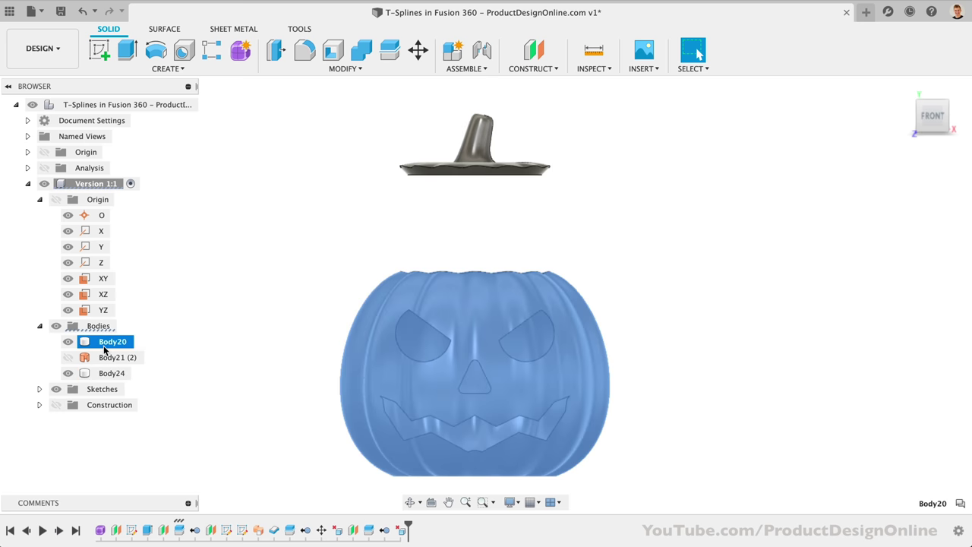
right_click(110, 345)
click(142, 484)
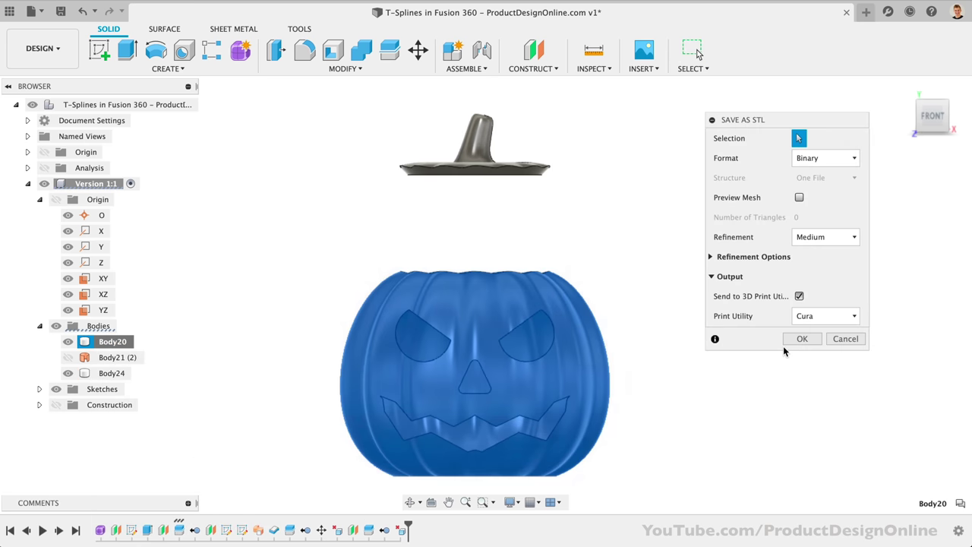
click(799, 338)
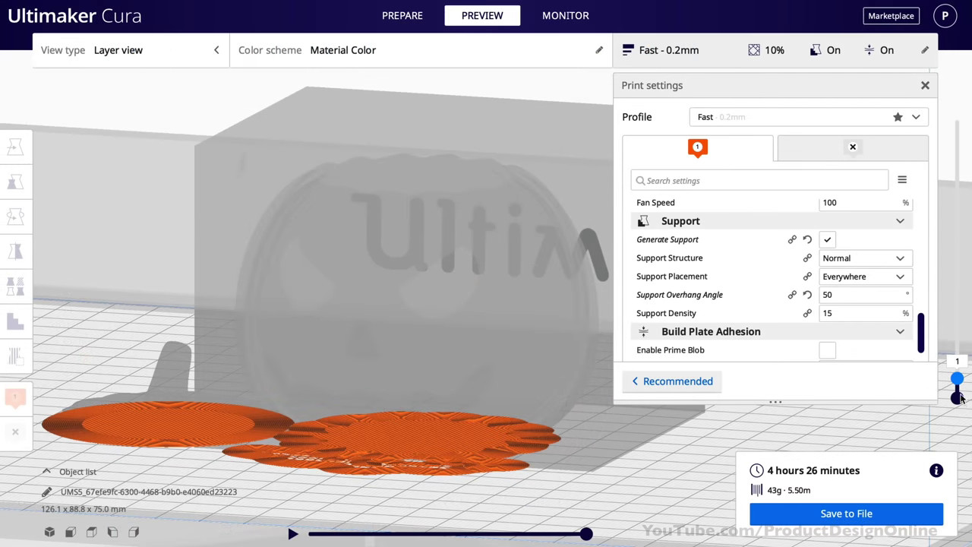
drag(957, 378, 957, 121)
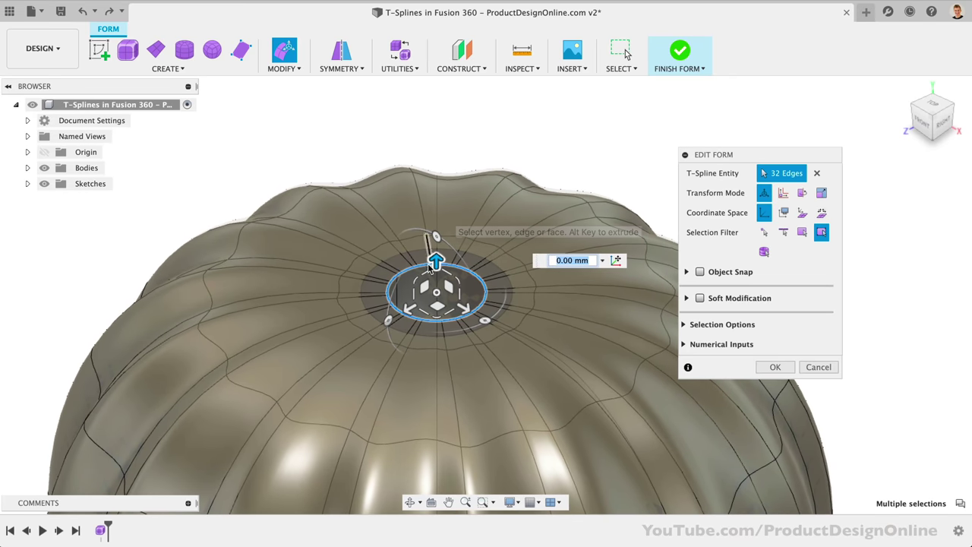
Step: Recap: raise top edges 22 mm, cut the face shapes, sweep the top line, thicken 0.5 mm
drag(434, 261, 436, 125)
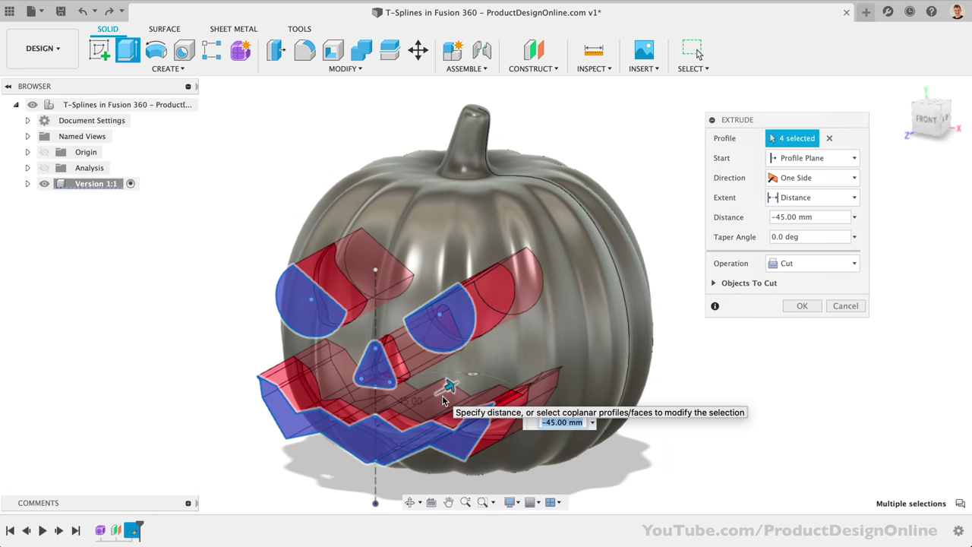
key(Return)
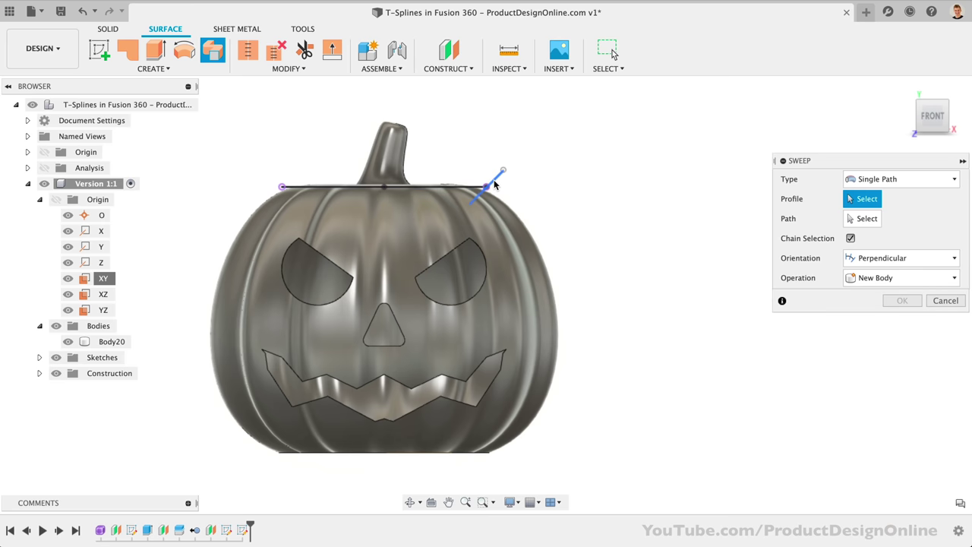
click(853, 220)
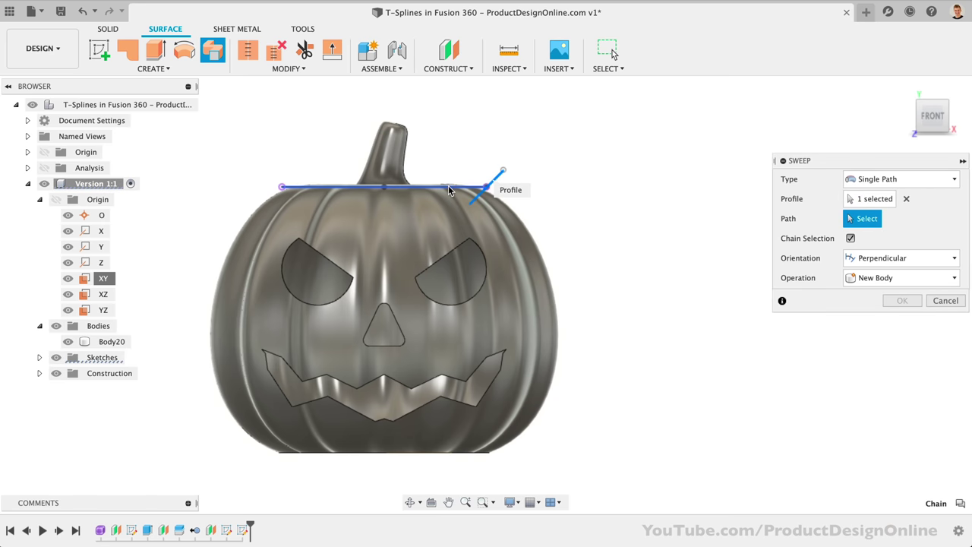
click(448, 186)
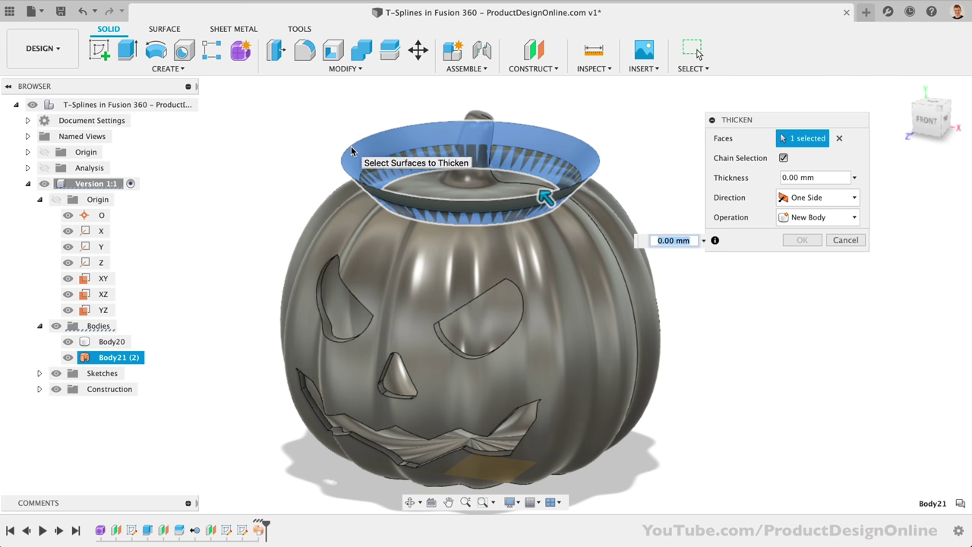
text(.5)
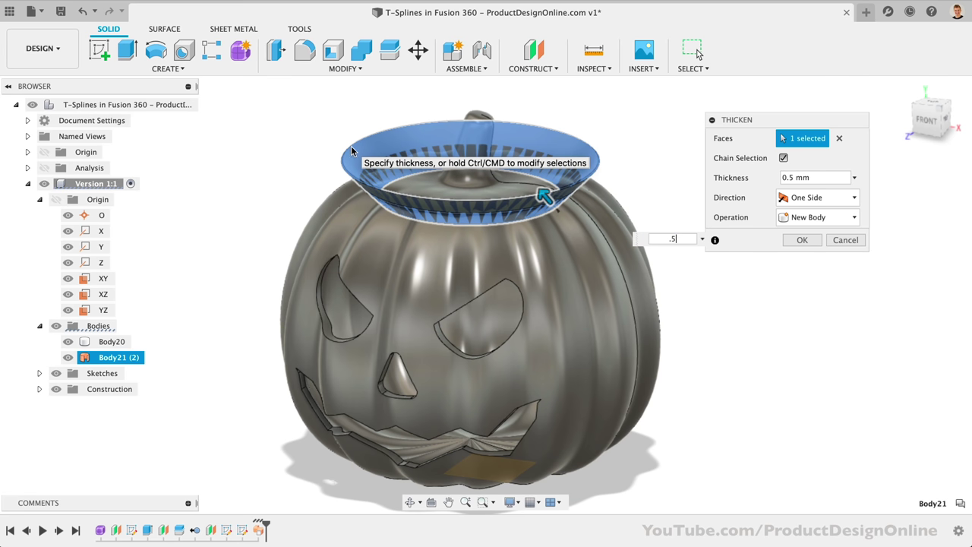